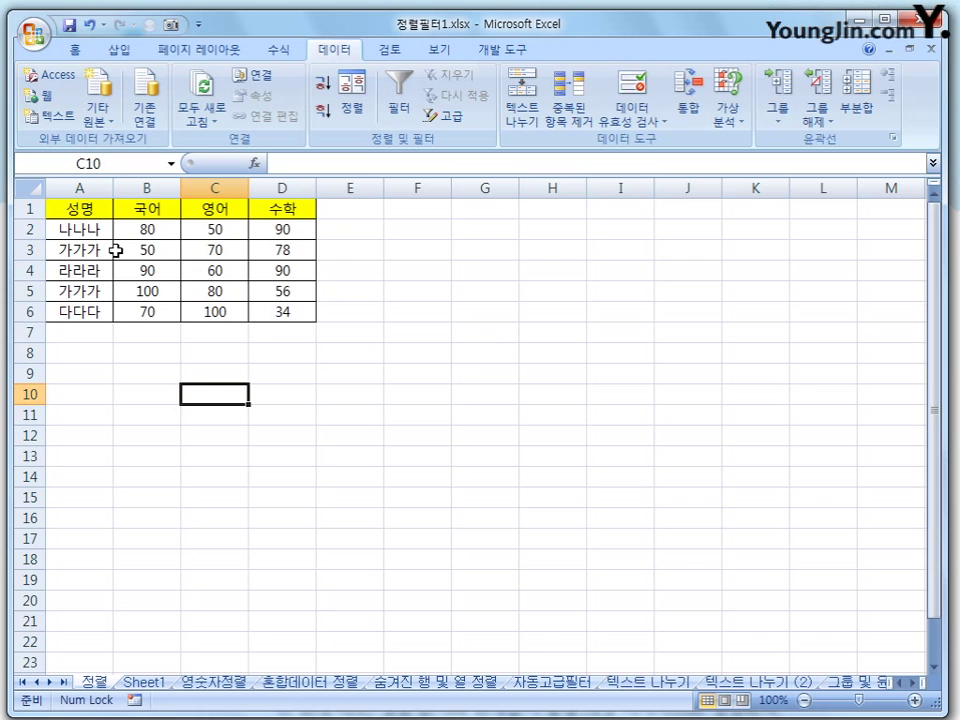
Try the Sort dialog on the score table from cell B3, turning the data-has-headers option off and on, and cancel without sorting
{"action": "left_click", "coordinate": [138, 248]}
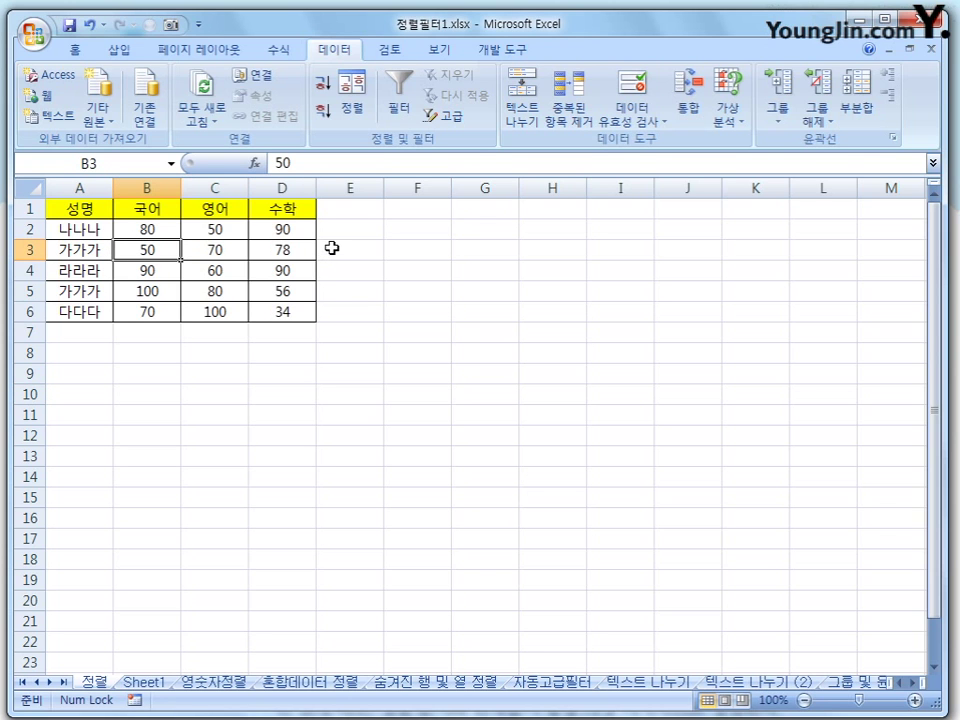
{"action": "left_click", "coordinate": [360, 100]}
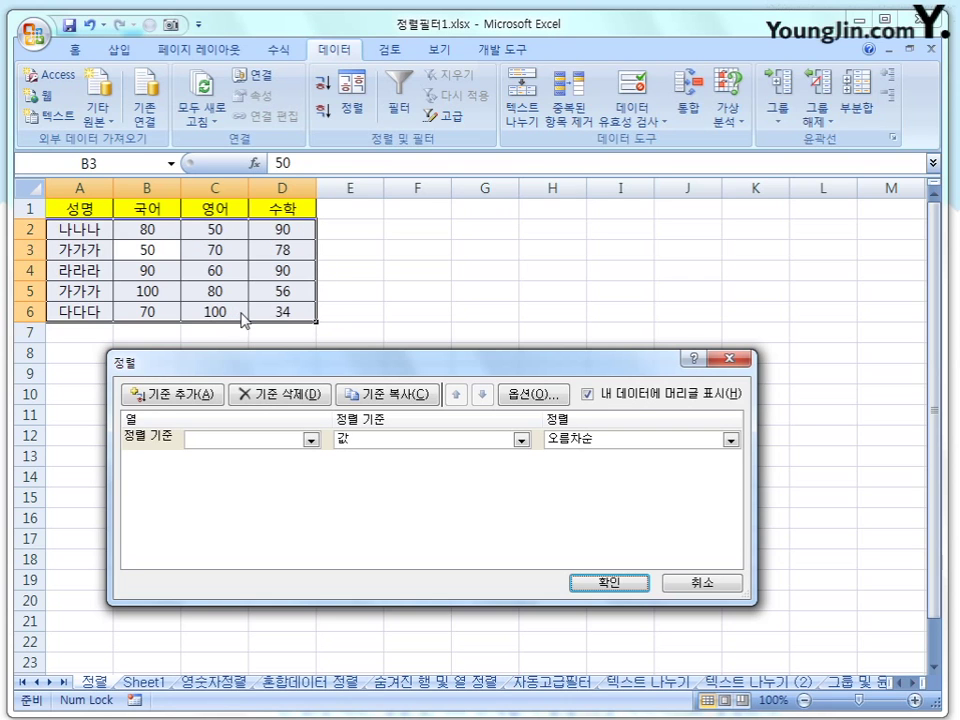
{"action": "left_click", "coordinate": [588, 395]}
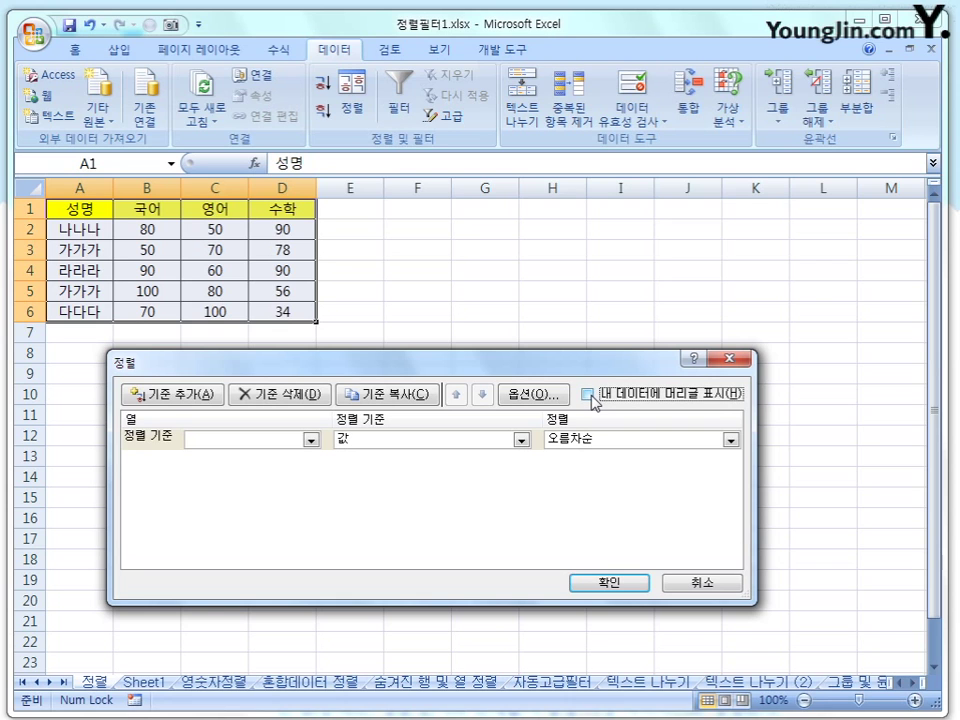
{"action": "left_click", "coordinate": [589, 394]}
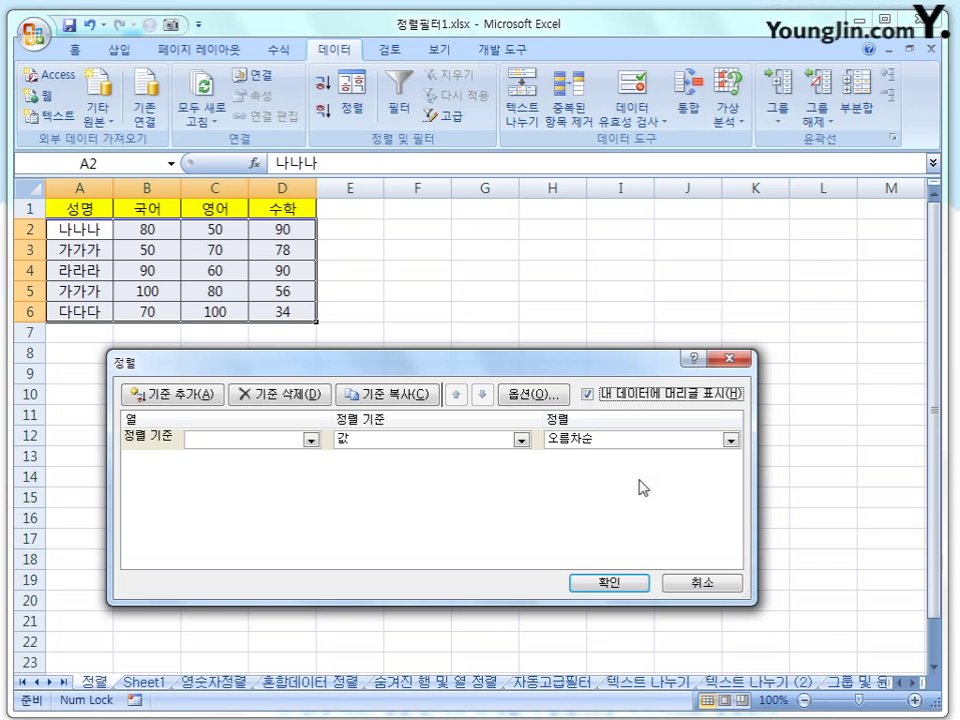
{"action": "left_click", "coordinate": [725, 582]}
{"action": "left_click", "coordinate": [523, 354]}
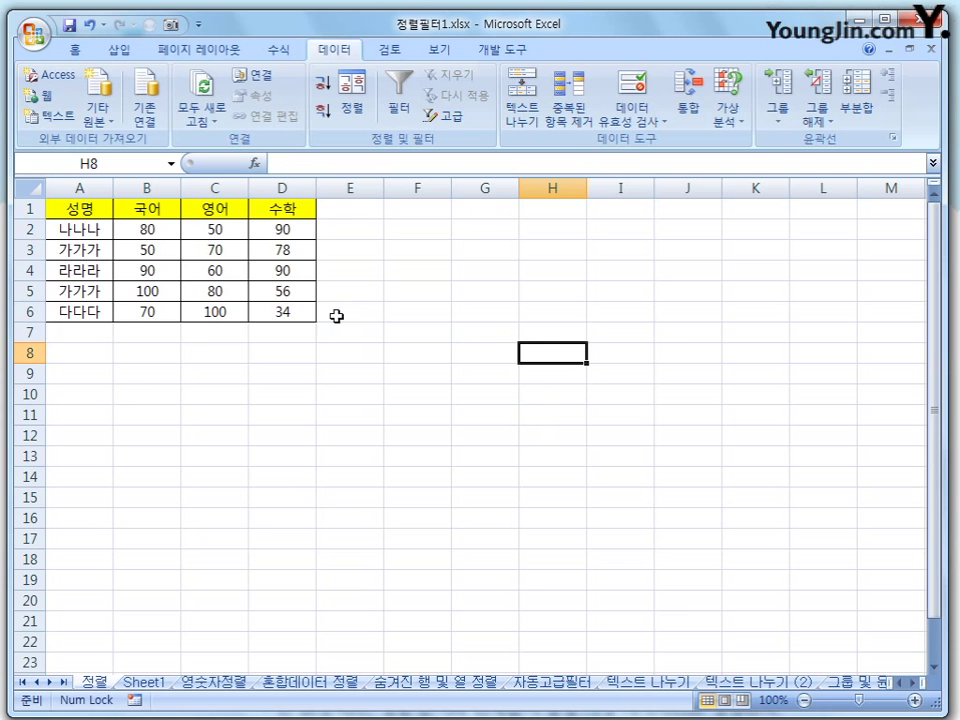
Start a sort from the single cell C5 inside the score table to check the automatically chosen range, then cancel it
{"action": "left_click", "coordinate": [231, 295]}
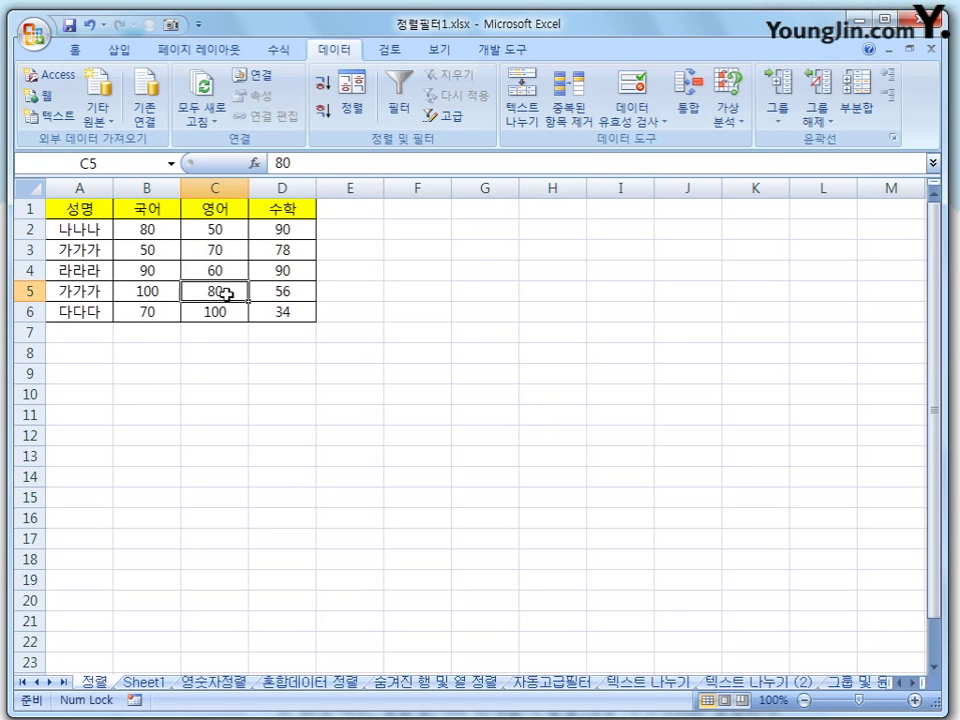
{"action": "left_click", "coordinate": [353, 110]}
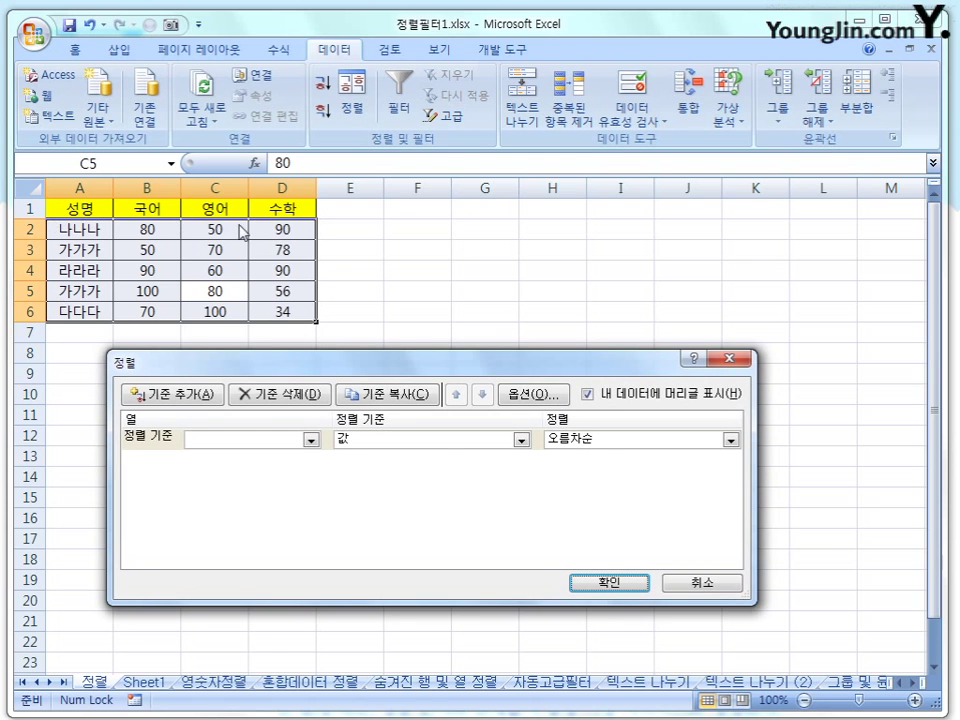
{"action": "left_click", "coordinate": [703, 583]}
{"action": "left_click", "coordinate": [485, 477]}
Try starting a sort on only the range A4:D6 of the score table, then cancel it
{"action": "left_click_drag", "start_coordinate": [88, 268], "coordinate": [291, 300]}
{"action": "left_click", "coordinate": [353, 107]}
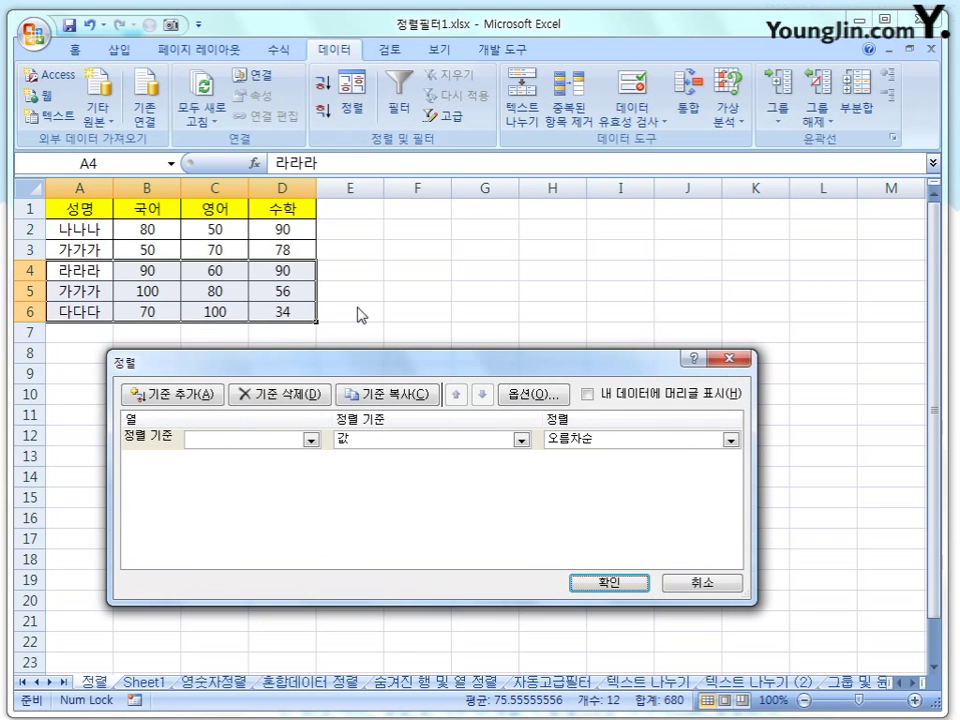
{"action": "left_click", "coordinate": [729, 582]}
{"action": "left_click", "coordinate": [553, 355]}
Try sorting only the 수학 scores in D2:D6 with the current-selection option, then cancel the sort
{"action": "left_click_drag", "start_coordinate": [289, 233], "coordinate": [312, 308]}
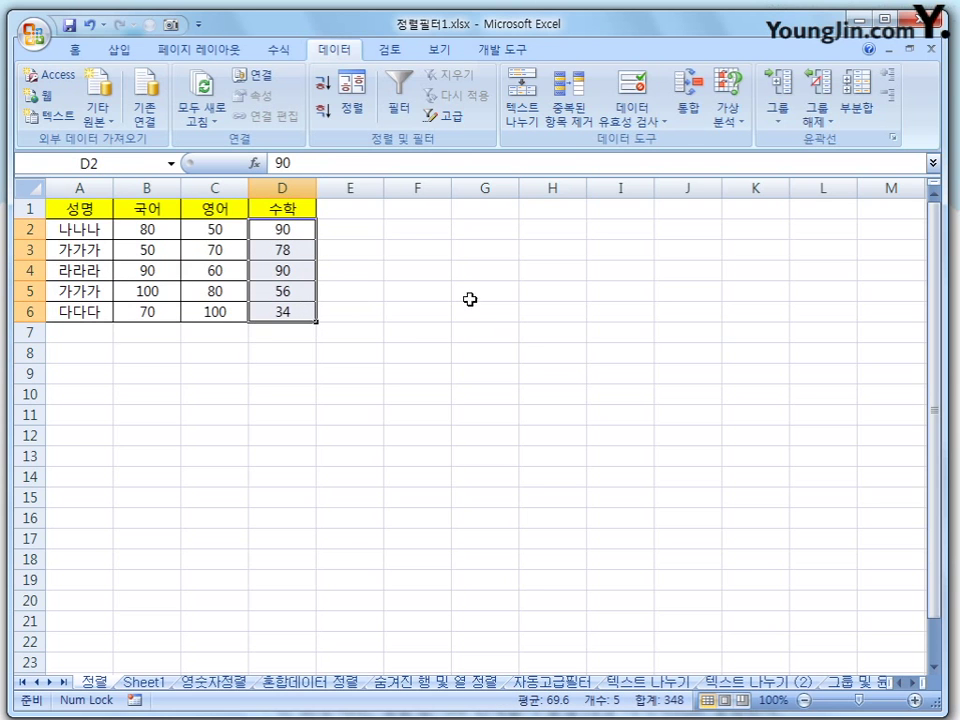
{"action": "left_click", "coordinate": [360, 103]}
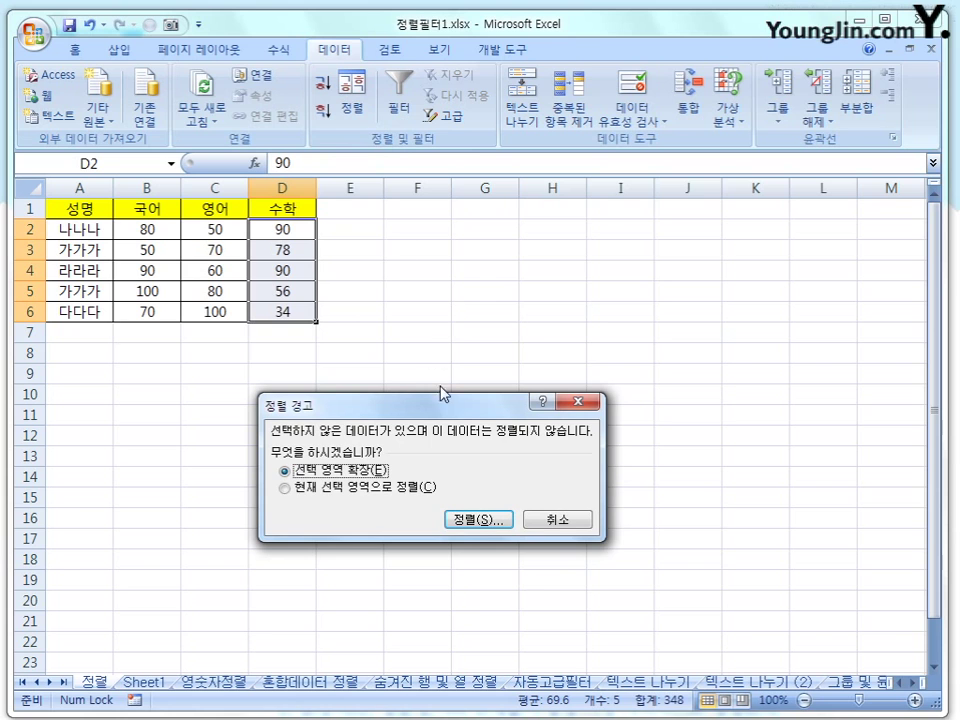
{"action": "left_click_drag", "start_coordinate": [446, 410], "coordinate": [540, 292]}
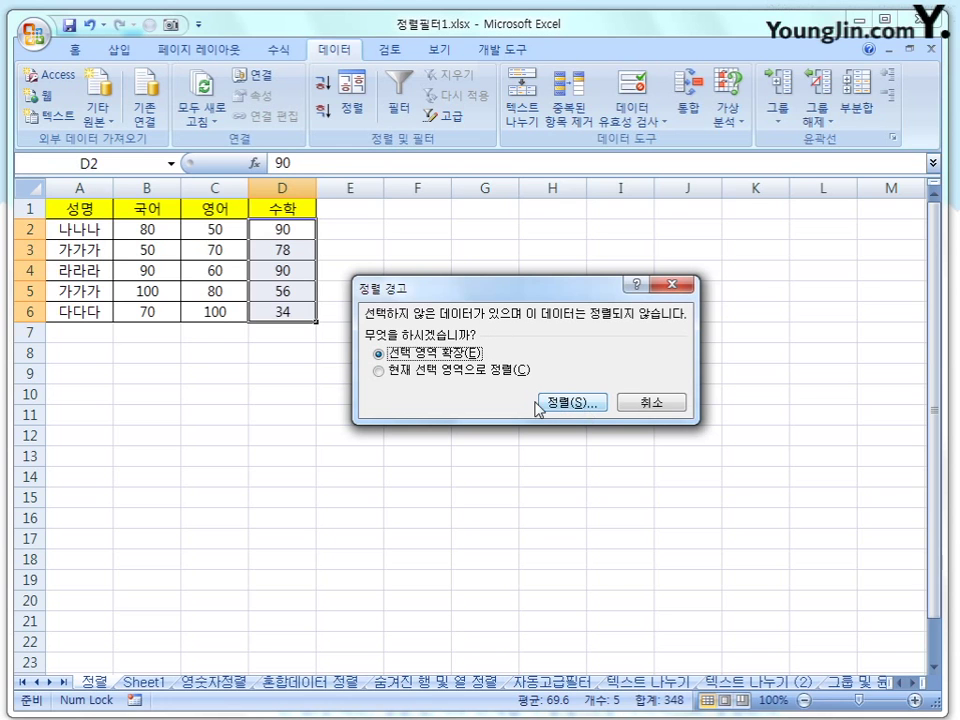
{"action": "left_click", "coordinate": [440, 373]}
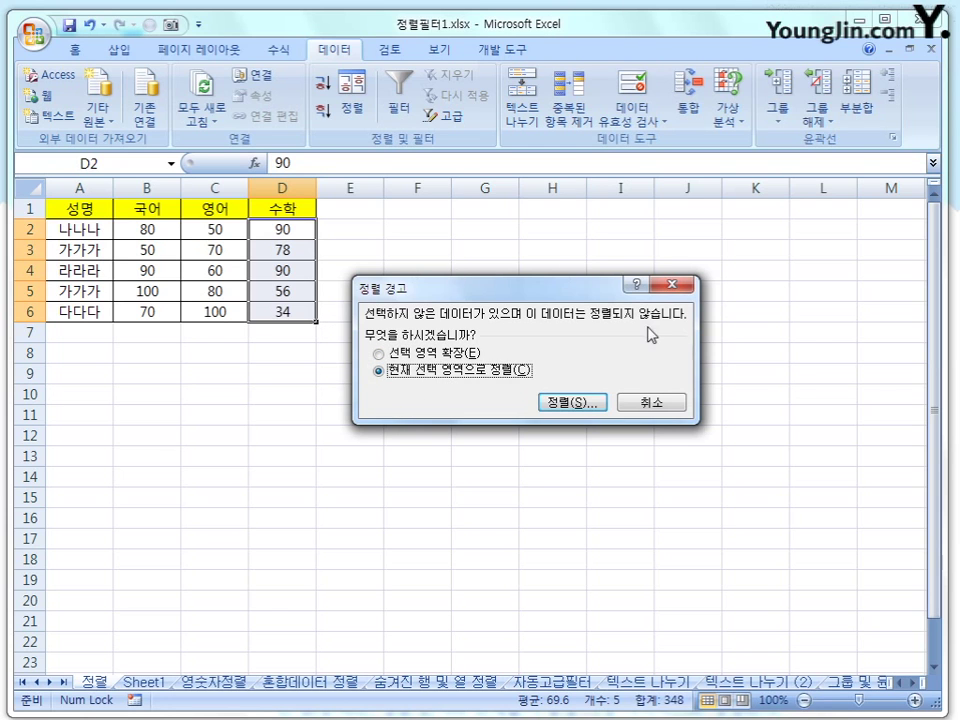
{"action": "left_click", "coordinate": [670, 405]}
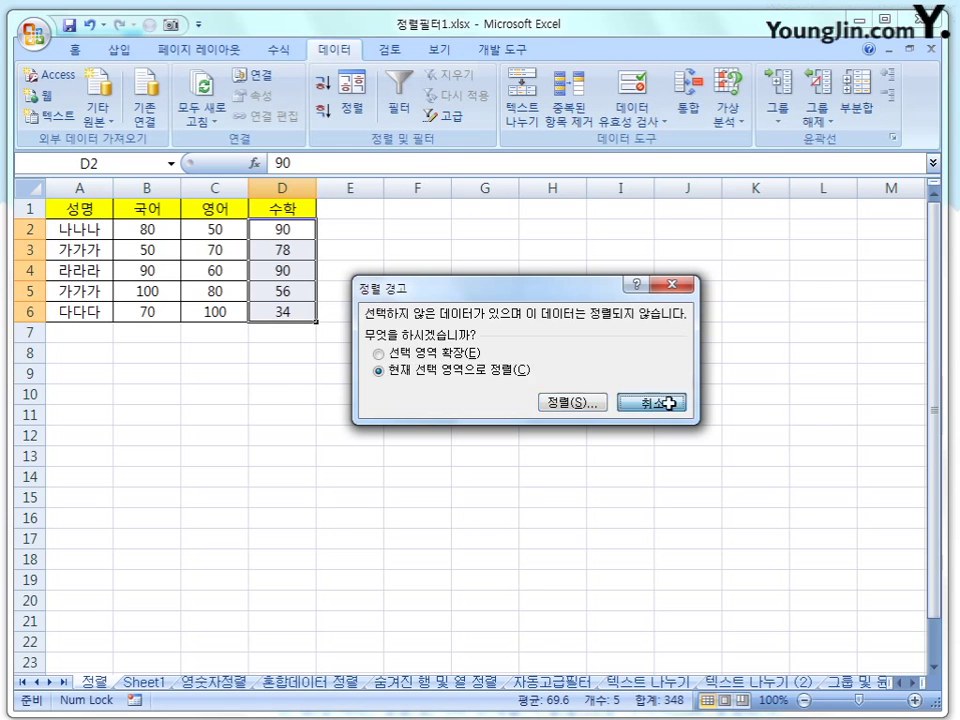
Try to start a sort from the empty cell C10 outside the score table and dismiss the message
{"action": "left_click", "coordinate": [215, 400]}
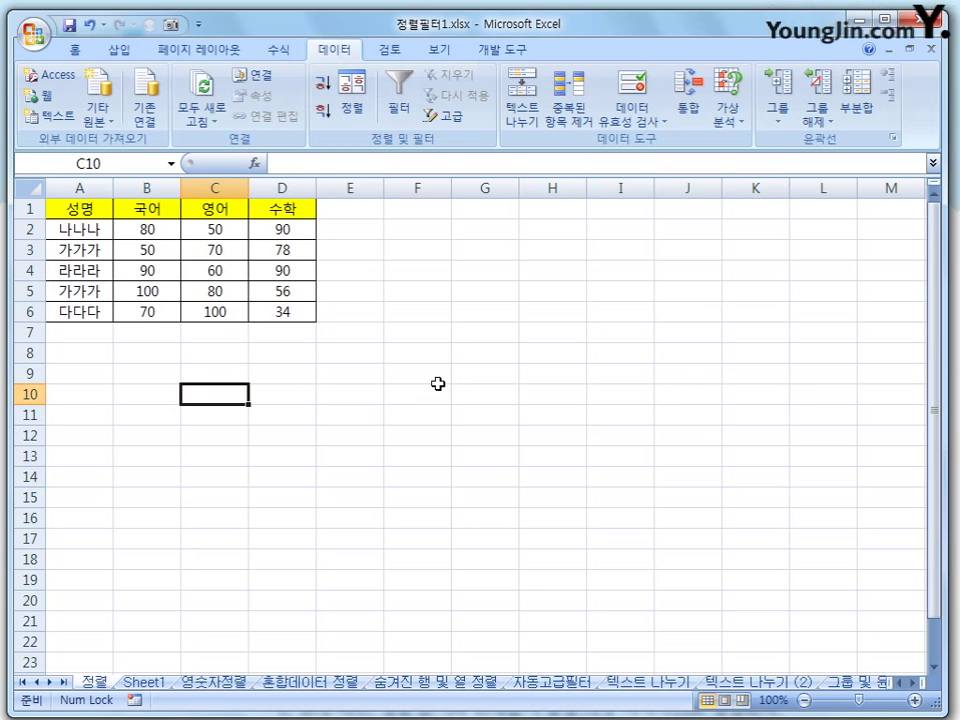
{"action": "left_click", "coordinate": [356, 103]}
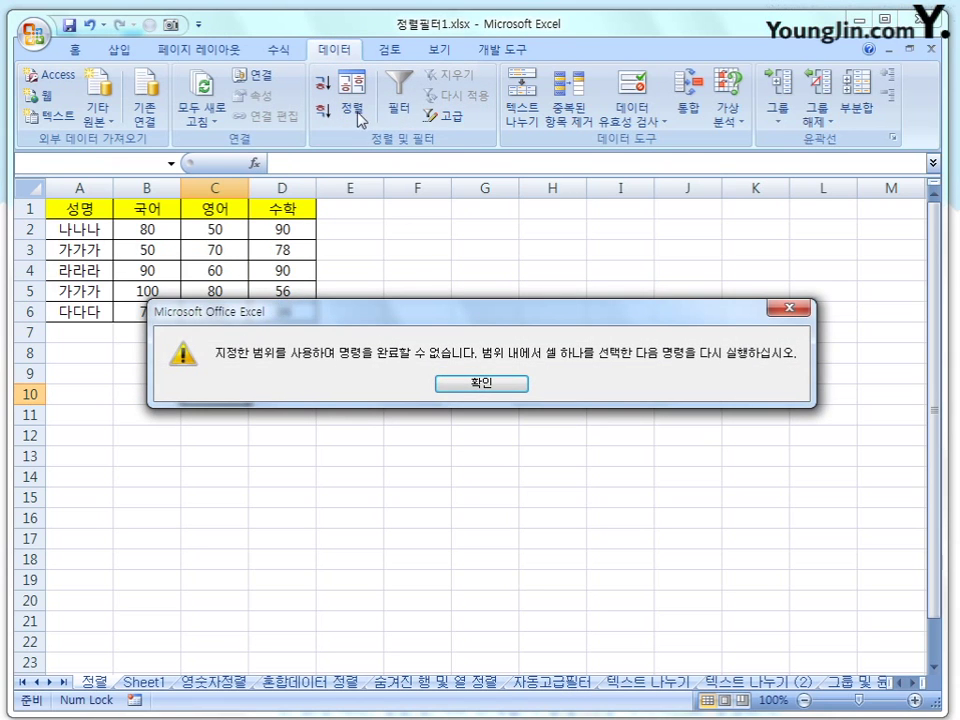
{"action": "left_click_drag", "start_coordinate": [466, 319], "coordinate": [464, 456]}
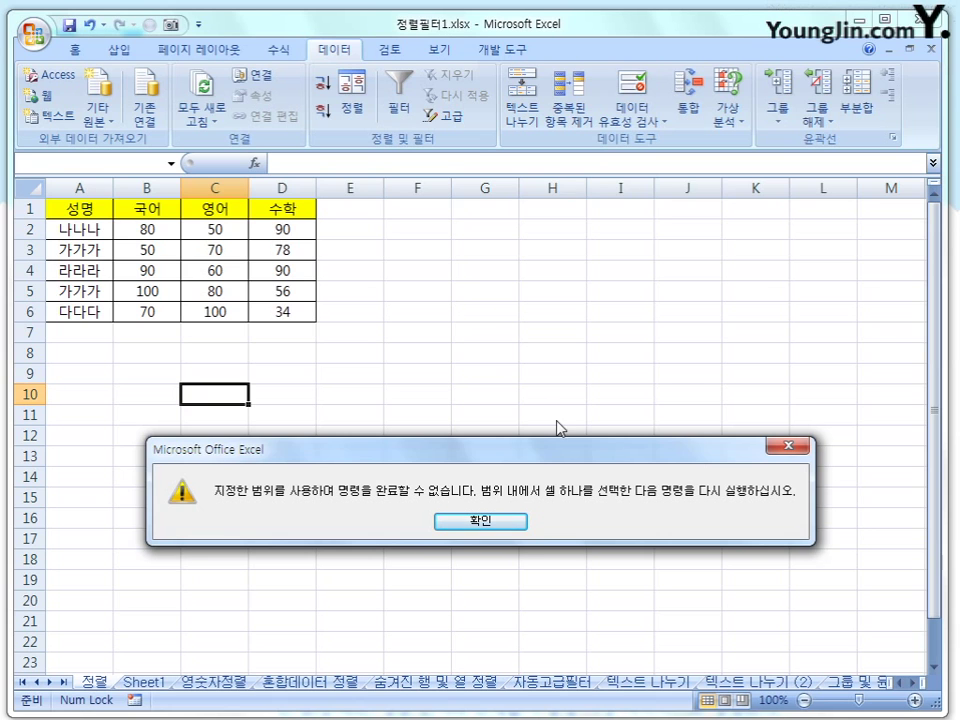
{"action": "left_click", "coordinate": [515, 523]}
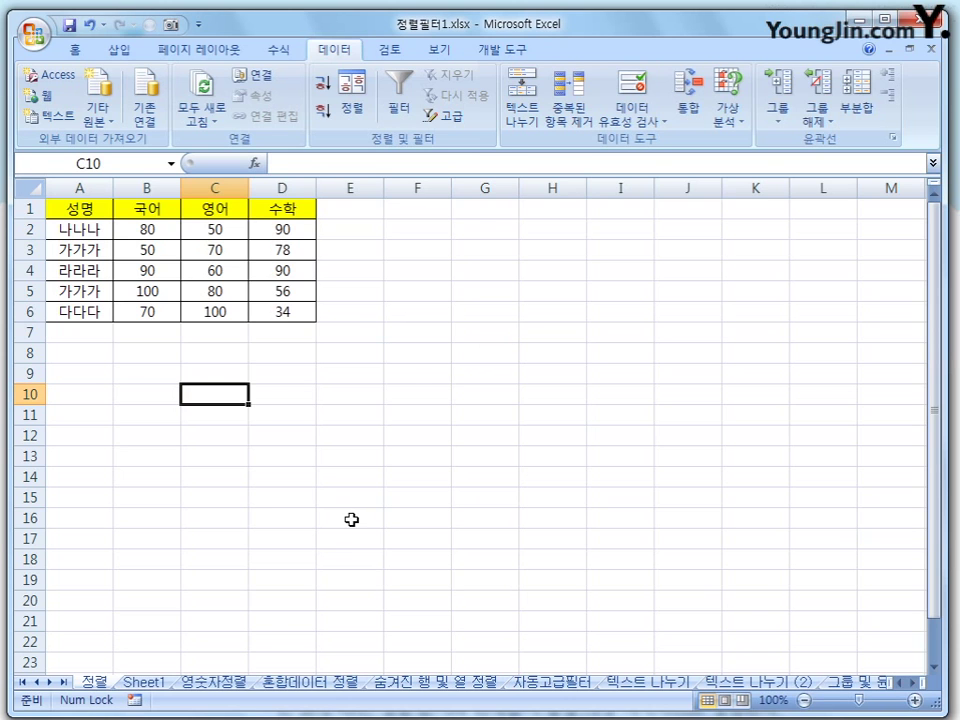
Switch to the 혼합데이터 정렬 sheet
{"action": "left_click", "coordinate": [220, 685]}
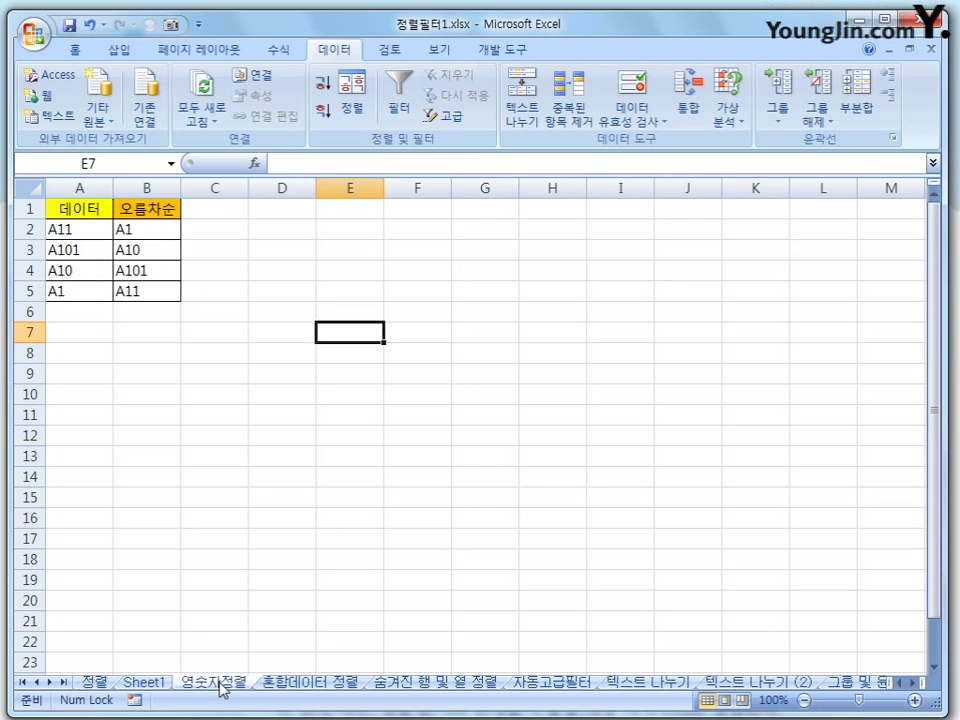
{"action": "left_click", "coordinate": [300, 683]}
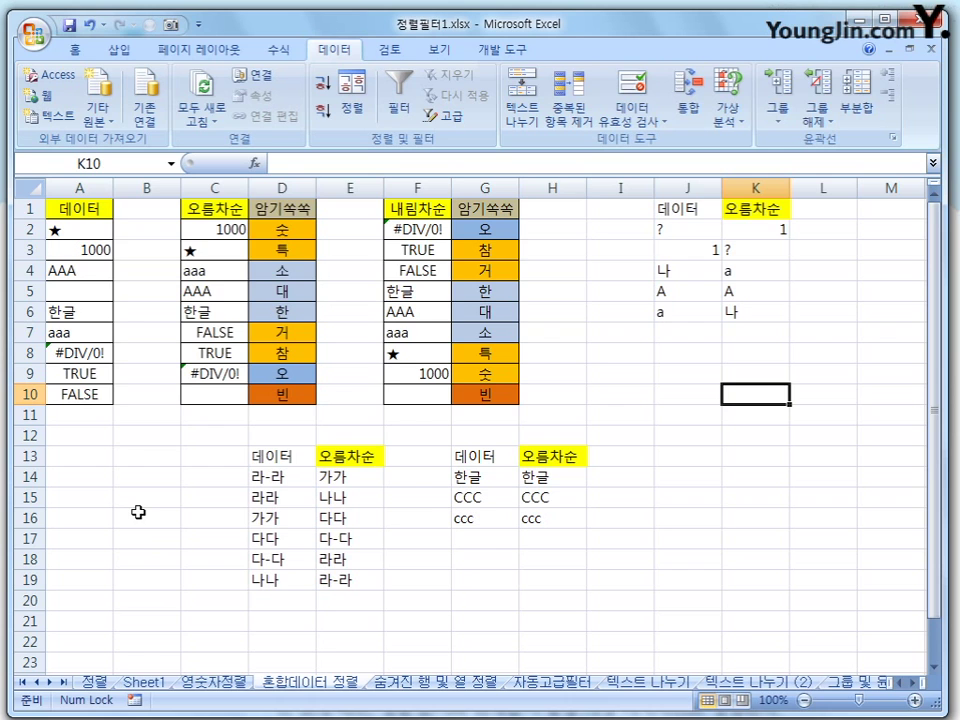
Examine the unsorted Korean, uppercase and lowercase entries in the 데이터 list in G13:G16
{"action": "left_click", "coordinate": [495, 479]}
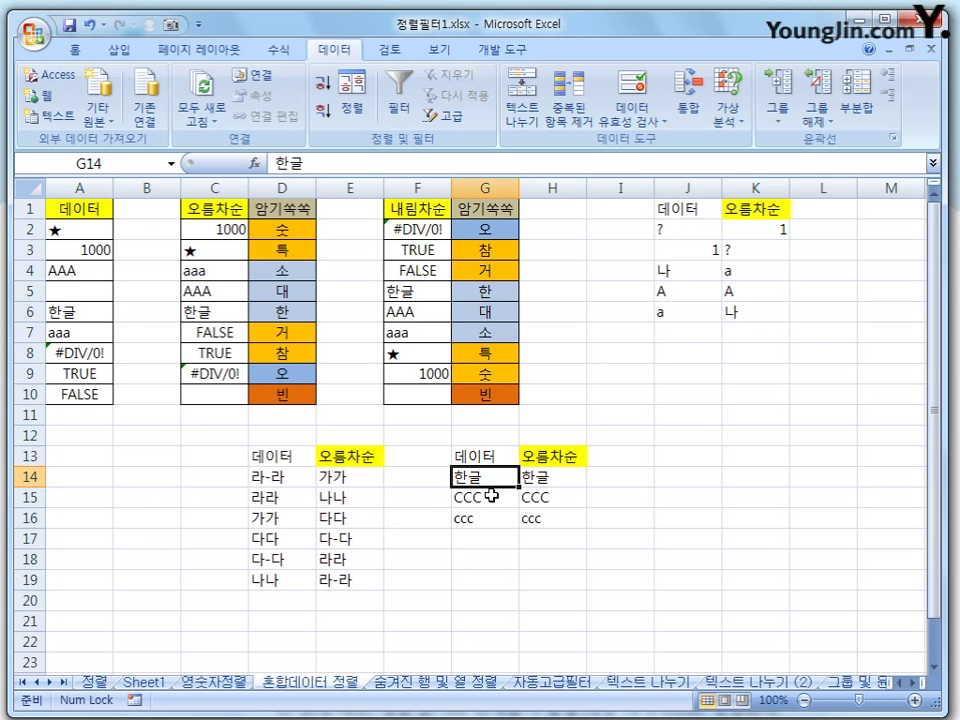
{"action": "left_click", "coordinate": [491, 500]}
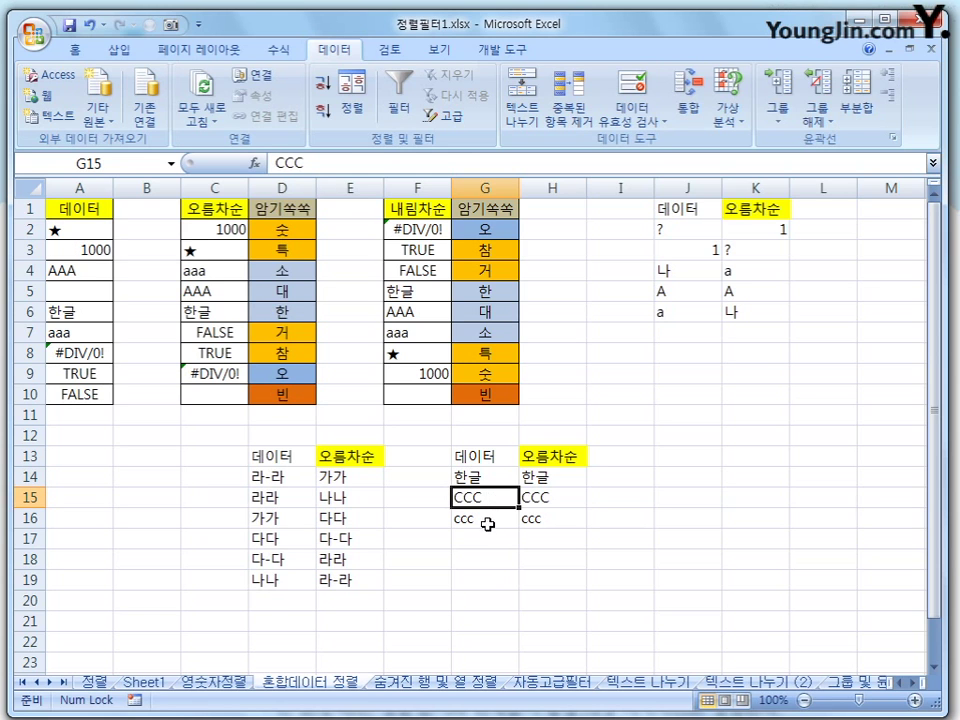
{"action": "left_click", "coordinate": [490, 523]}
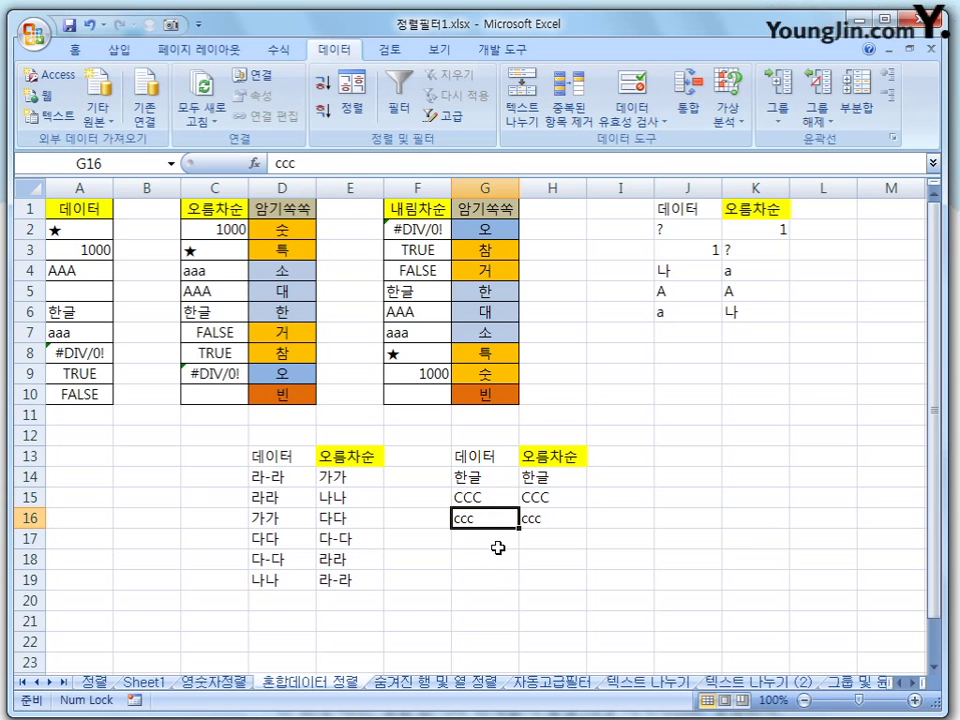
{"action": "left_click", "coordinate": [485, 478]}
{"action": "left_click", "coordinate": [493, 500]}
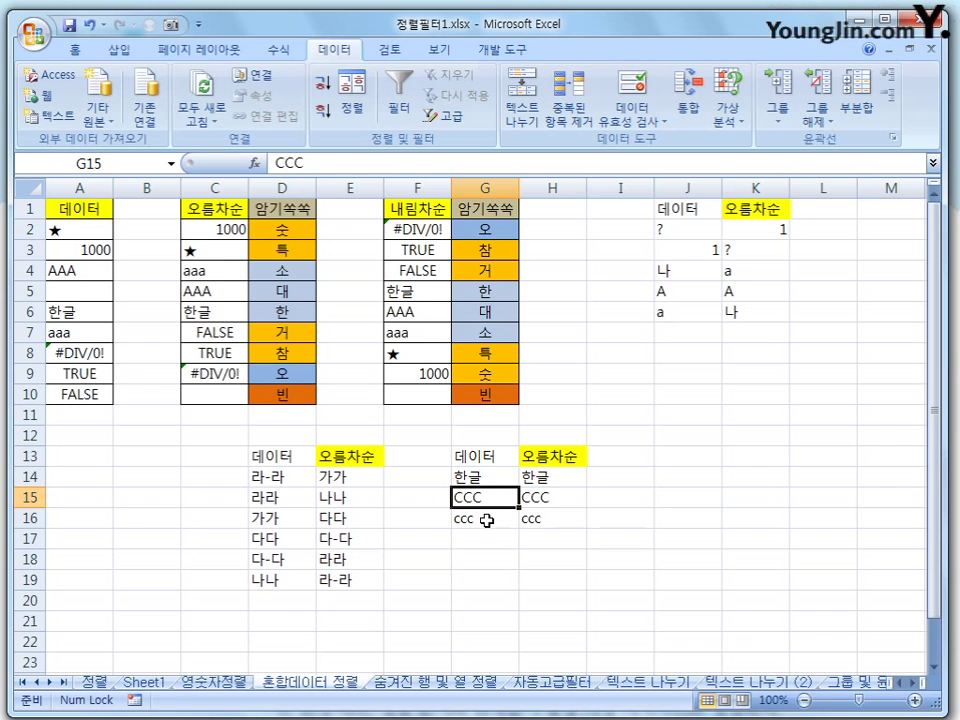
{"action": "left_click", "coordinate": [492, 523]}
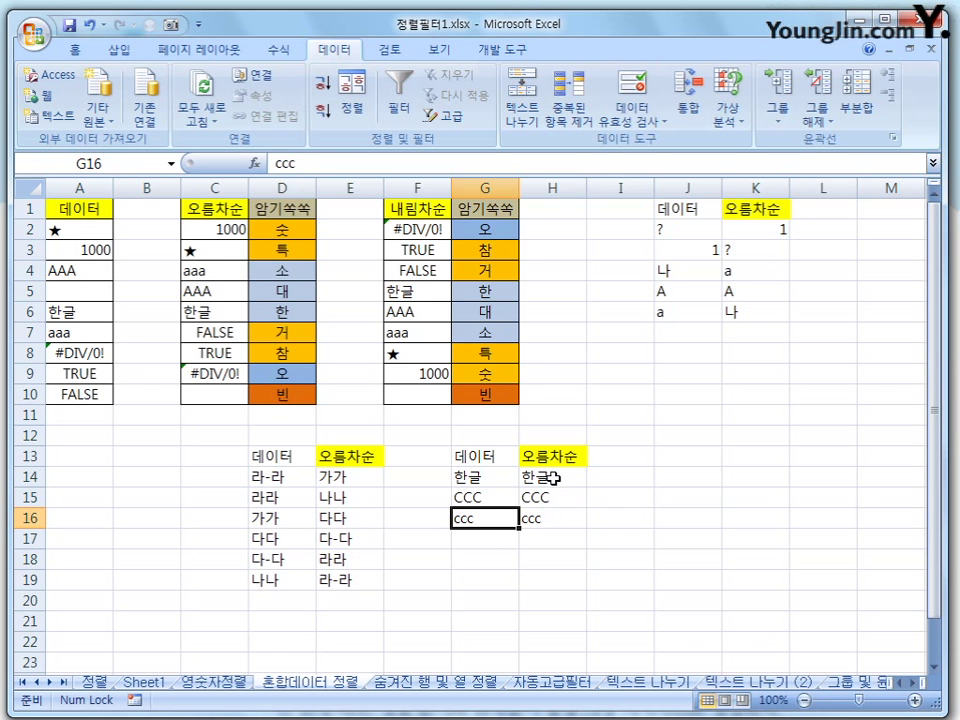
{"action": "left_click_drag", "start_coordinate": [486, 457], "coordinate": [486, 512]}
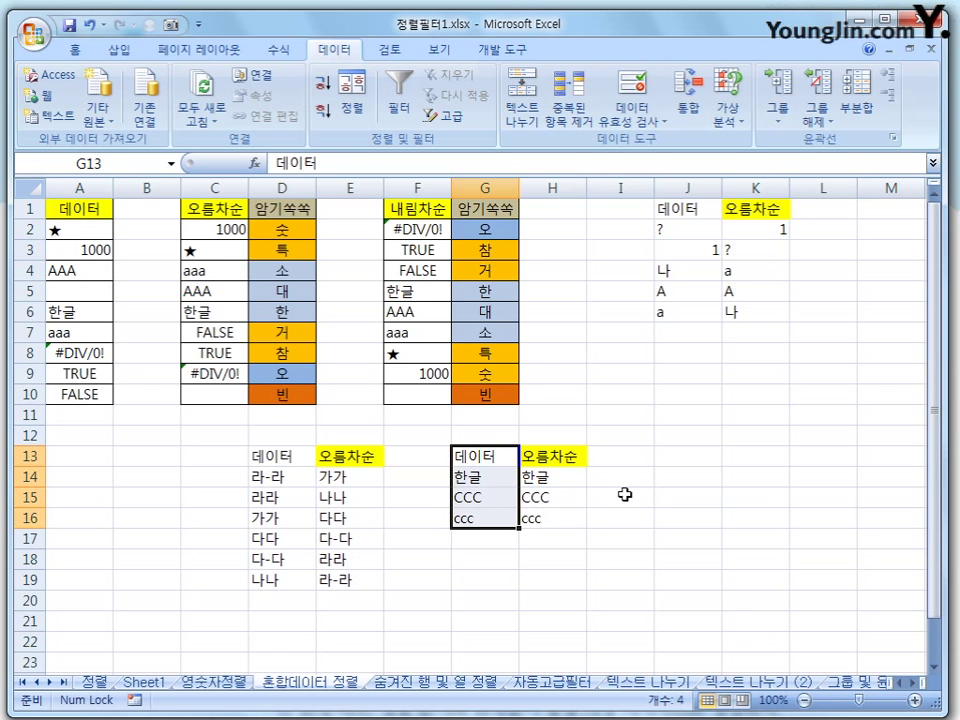
{"action": "left_click", "coordinate": [591, 492]}
Start a sort of H14:H16 limited to the current selection, without expanding it to neighbouring data
{"action": "left_click_drag", "start_coordinate": [540, 477], "coordinate": [596, 514]}
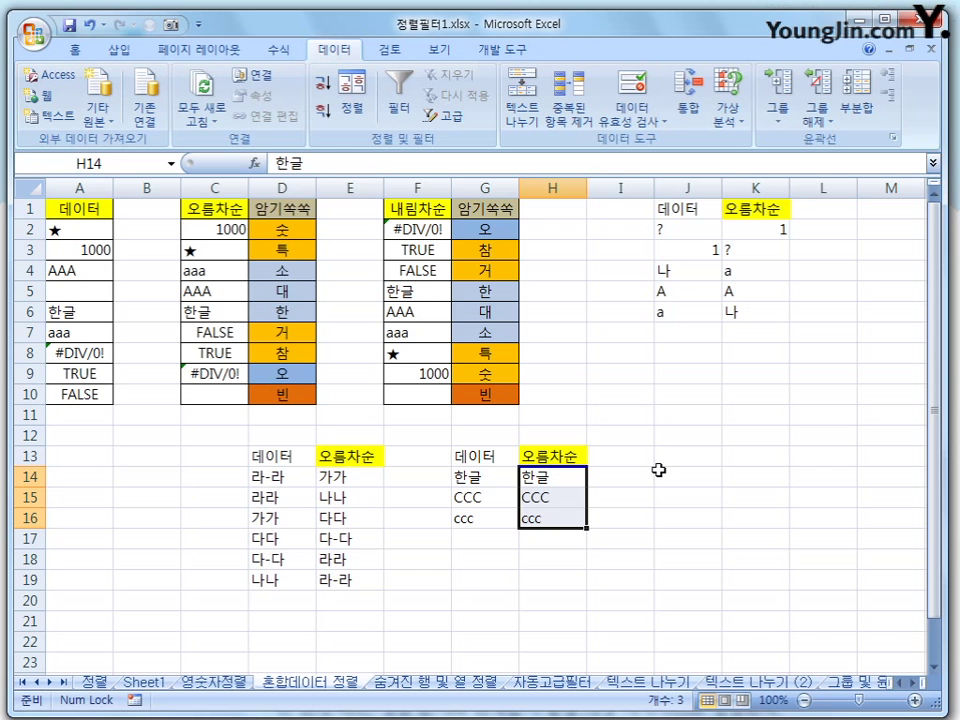
{"action": "left_click", "coordinate": [352, 100]}
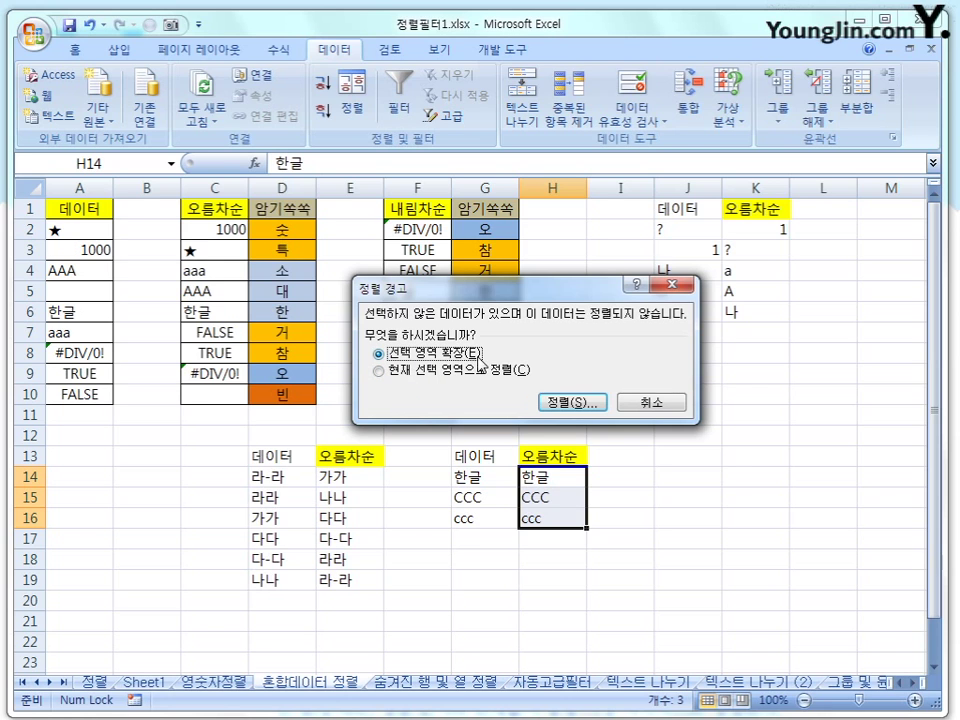
{"action": "left_click", "coordinate": [437, 372]}
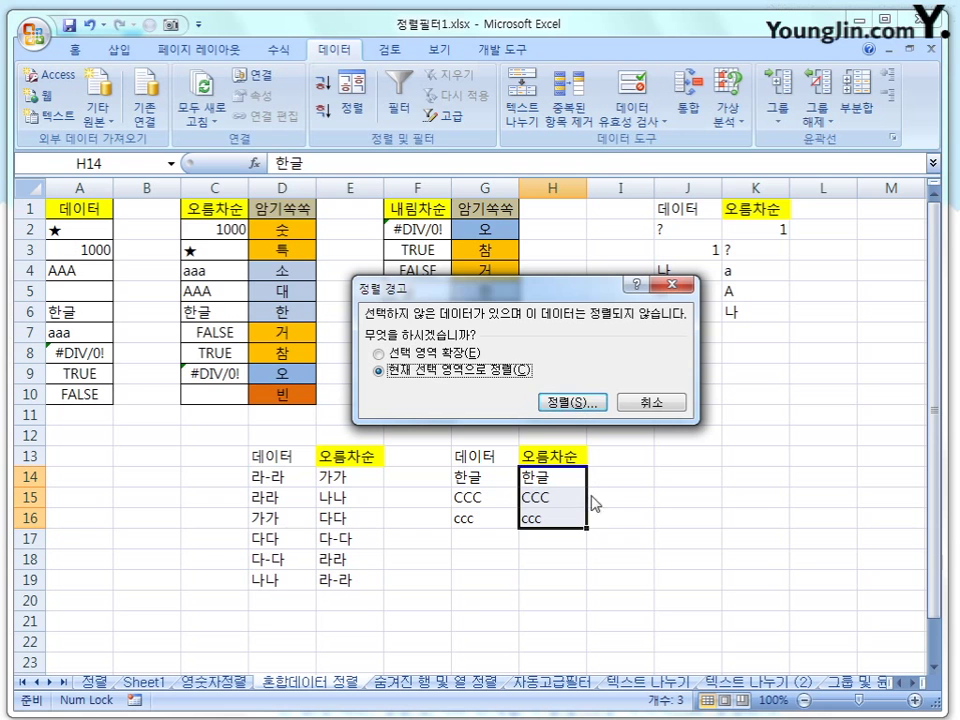
{"action": "left_click", "coordinate": [575, 403]}
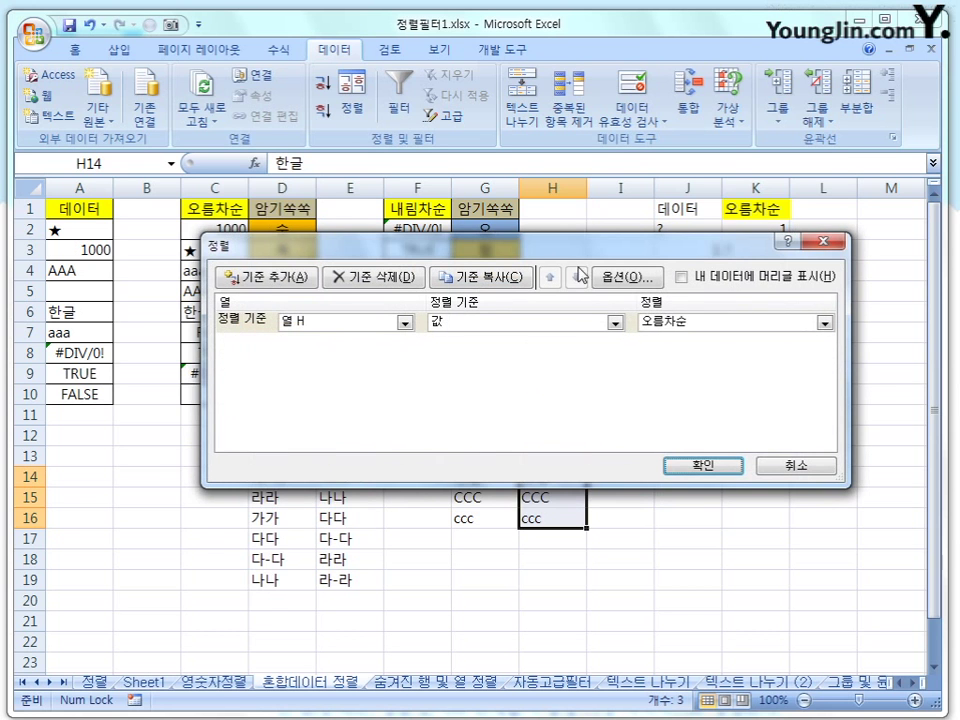
{"action": "left_click_drag", "start_coordinate": [566, 254], "coordinate": [573, 198]}
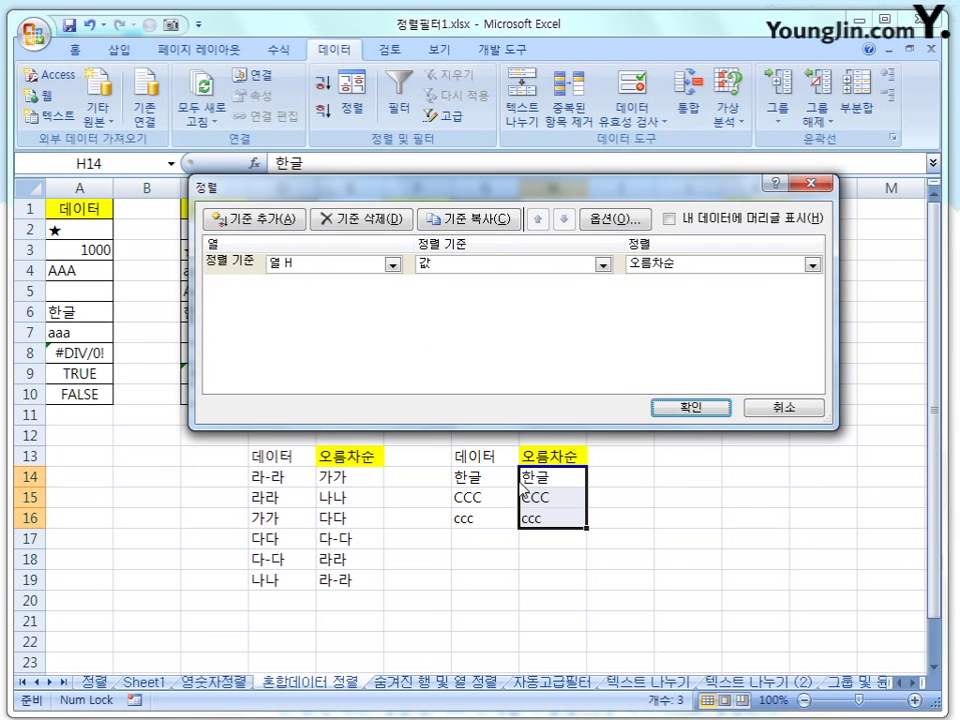
Make the sort case-sensitive (대/소문자 구분) in the sort options, keeping the top-to-bottom direction
{"action": "left_click", "coordinate": [617, 219]}
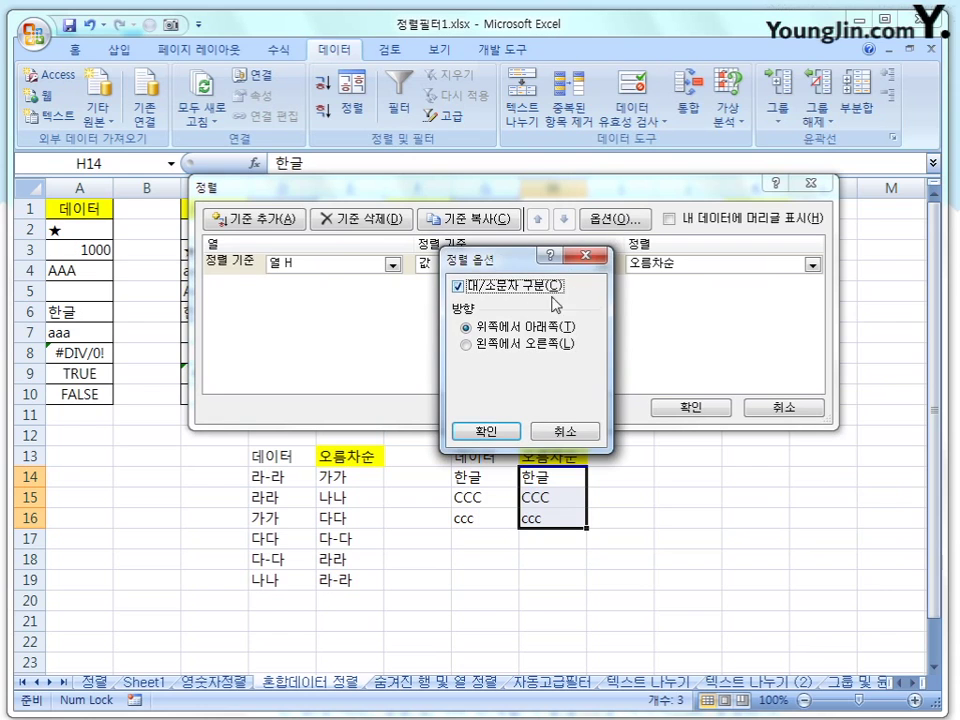
{"action": "left_click", "coordinate": [504, 288]}
{"action": "left_click", "coordinate": [504, 288]}
{"action": "left_click", "coordinate": [486, 432]}
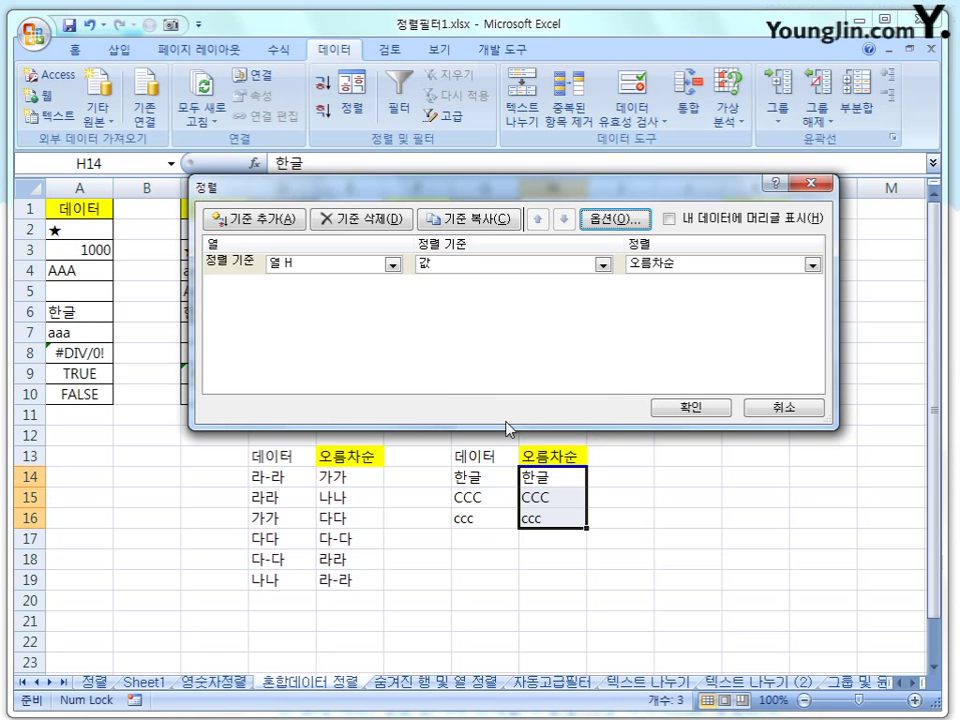
Set the order for column H to ascending (오름차순) by value and apply the sort to H14:H16
{"action": "left_click", "coordinate": [813, 265]}
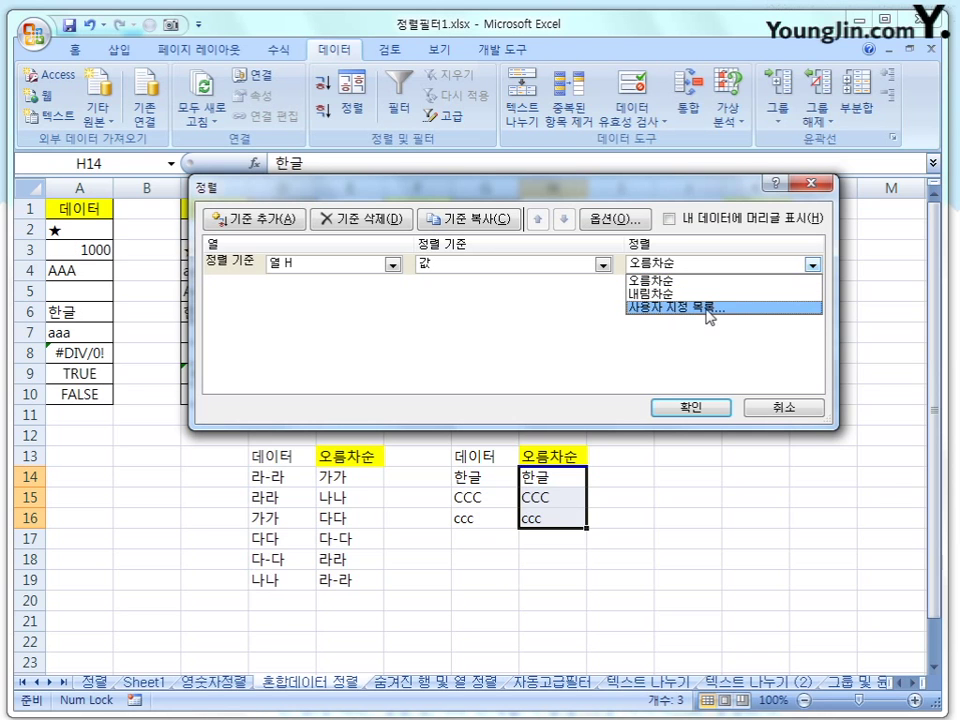
{"action": "left_click", "coordinate": [667, 279]}
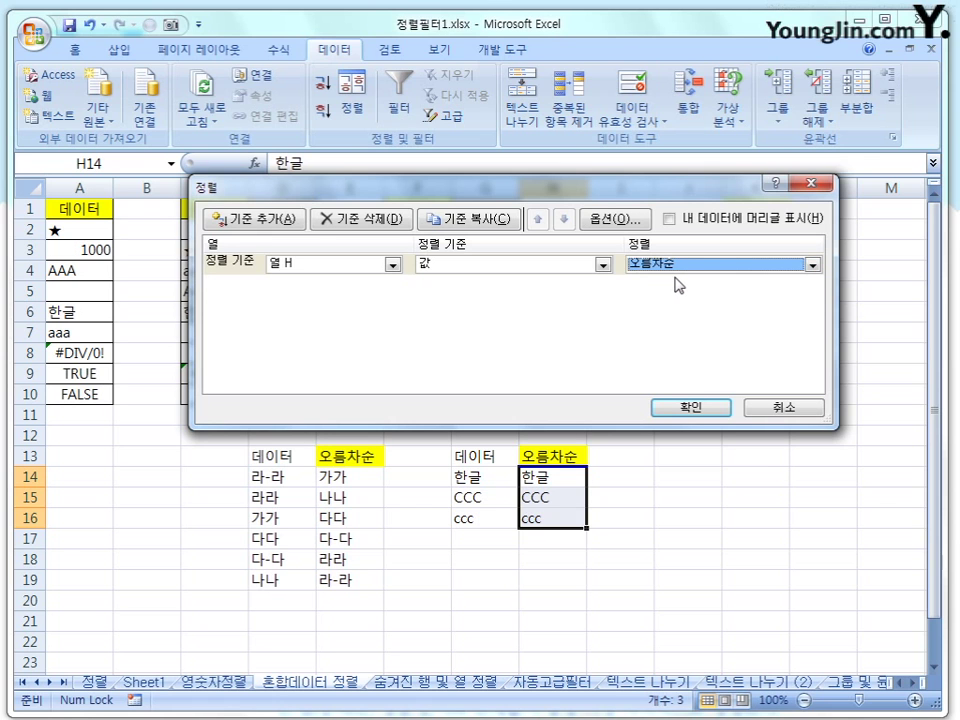
{"action": "left_click", "coordinate": [706, 405]}
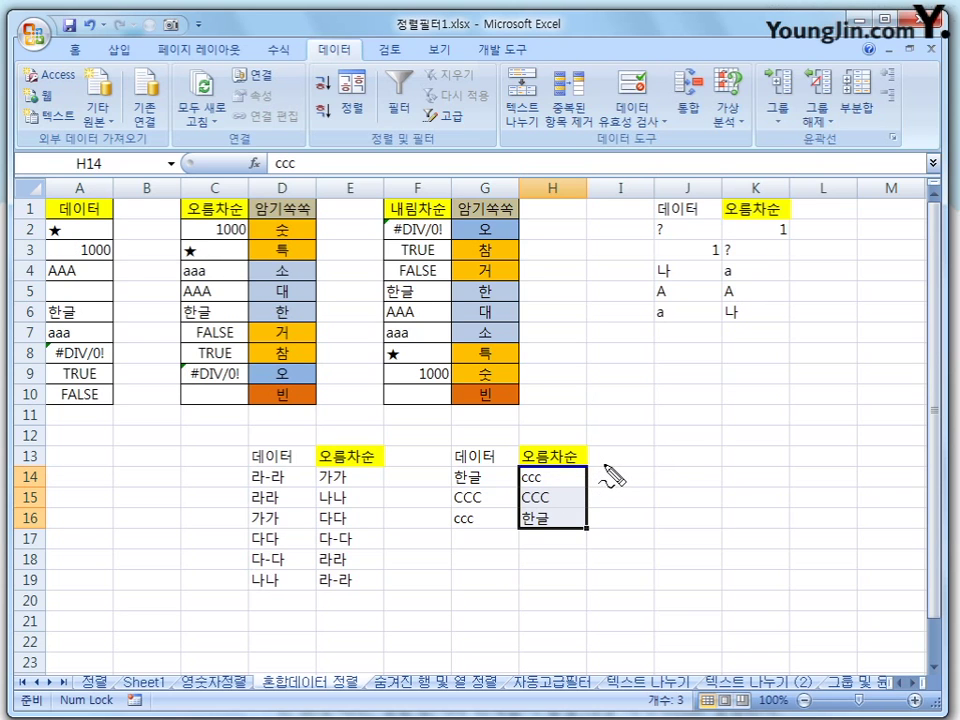
Annotate the sorted H14:H16 list with handwritten 소, 대, 한 labels, an order arrow, a circled 오름차순 heading and an Excel 2007 note
{"action": "mouse_move", "coordinate": [606, 482]}
{"action": "left_mouse_down"}
{"action": "mouse_move", "coordinate": [606, 466]}
{"action": "mouse_move", "coordinate": [615, 480]}
{"action": "mouse_move", "coordinate": [603, 504]}
{"action": "mouse_move", "coordinate": [617, 497]}
{"action": "mouse_move", "coordinate": [617, 506]}
{"action": "mouse_move", "coordinate": [605, 536]}
{"action": "mouse_move", "coordinate": [620, 528]}
{"action": "left_mouse_up"}
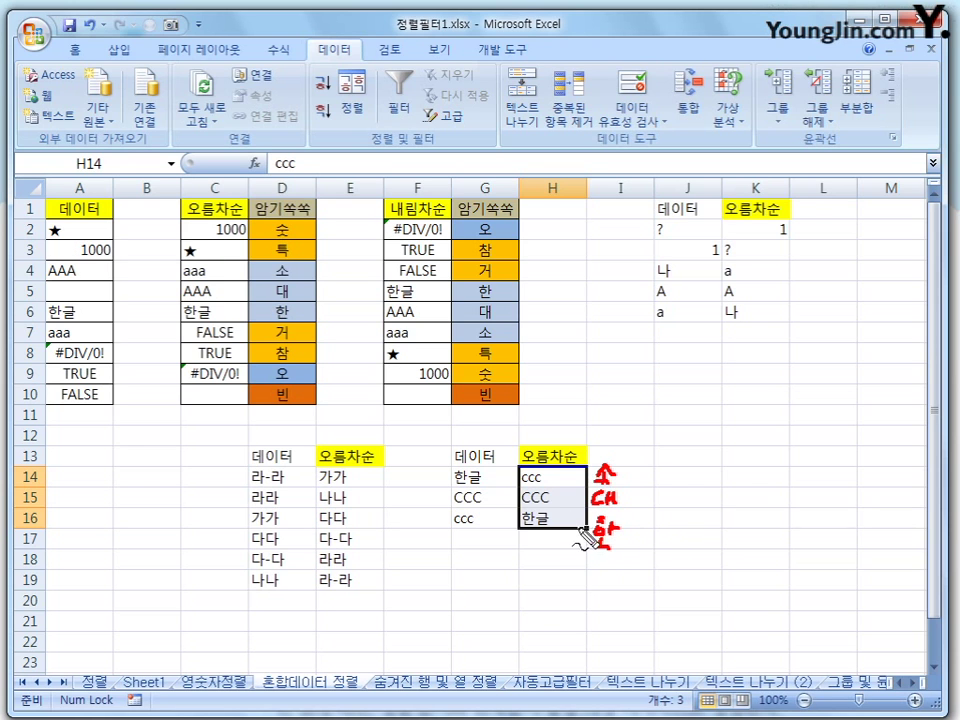
{"action": "mouse_move", "coordinate": [640, 470]}
{"action": "left_mouse_down"}
{"action": "mouse_move", "coordinate": [648, 528]}
{"action": "mouse_move", "coordinate": [637, 535]}
{"action": "mouse_move", "coordinate": [648, 526]}
{"action": "left_mouse_up"}
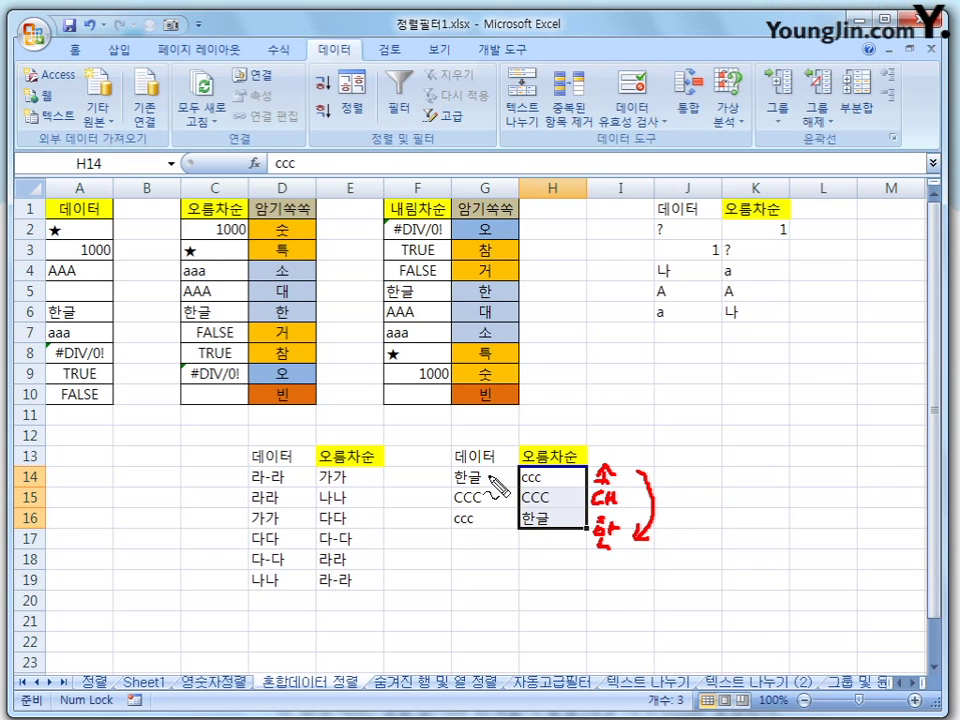
{"action": "left_click_drag", "start_coordinate": [484, 474], "coordinate": [483, 512]}
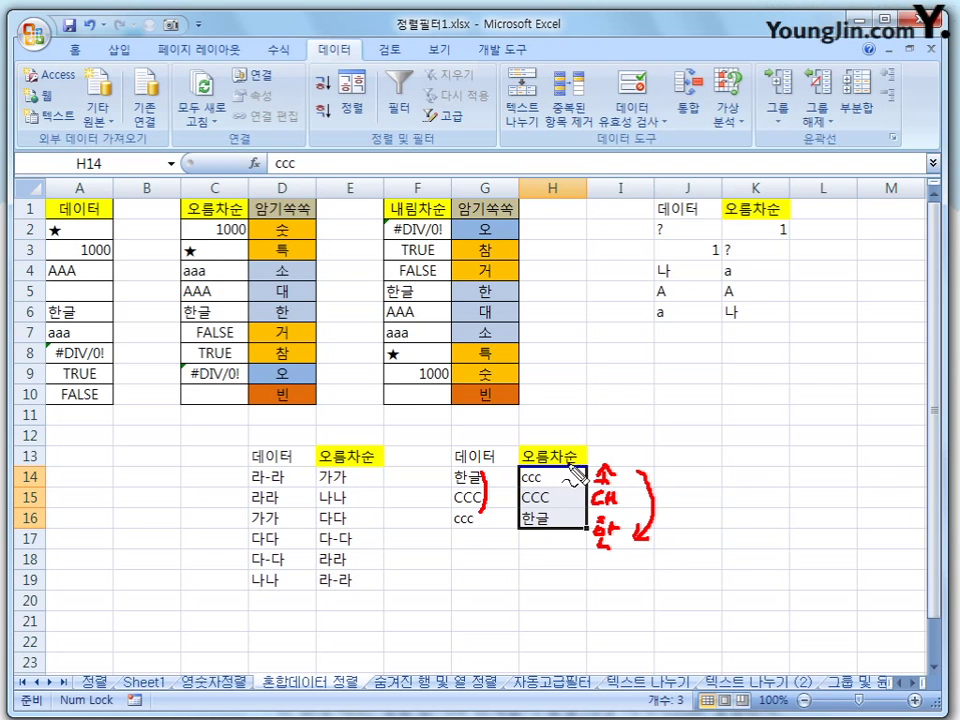
{"action": "left_click_drag", "start_coordinate": [527, 470], "coordinate": [570, 446]}
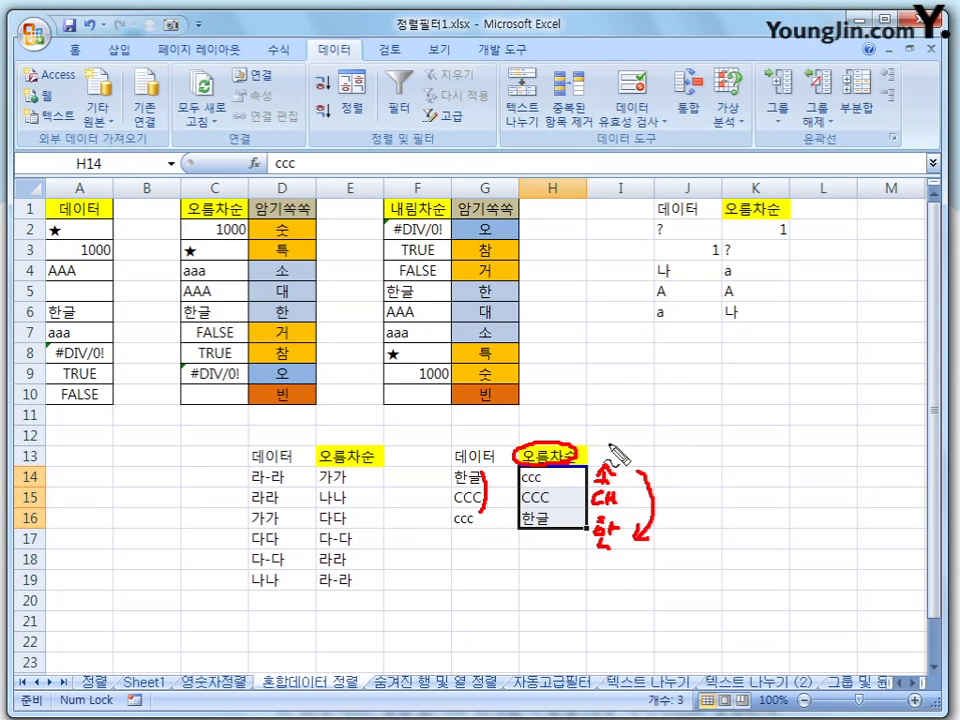
{"action": "mouse_move", "coordinate": [605, 445]}
{"action": "left_mouse_down"}
{"action": "mouse_move", "coordinate": [598, 418]}
{"action": "mouse_move", "coordinate": [595, 437]}
{"action": "mouse_move", "coordinate": [584, 424]}
{"action": "mouse_move", "coordinate": [607, 432]}
{"action": "left_mouse_up"}
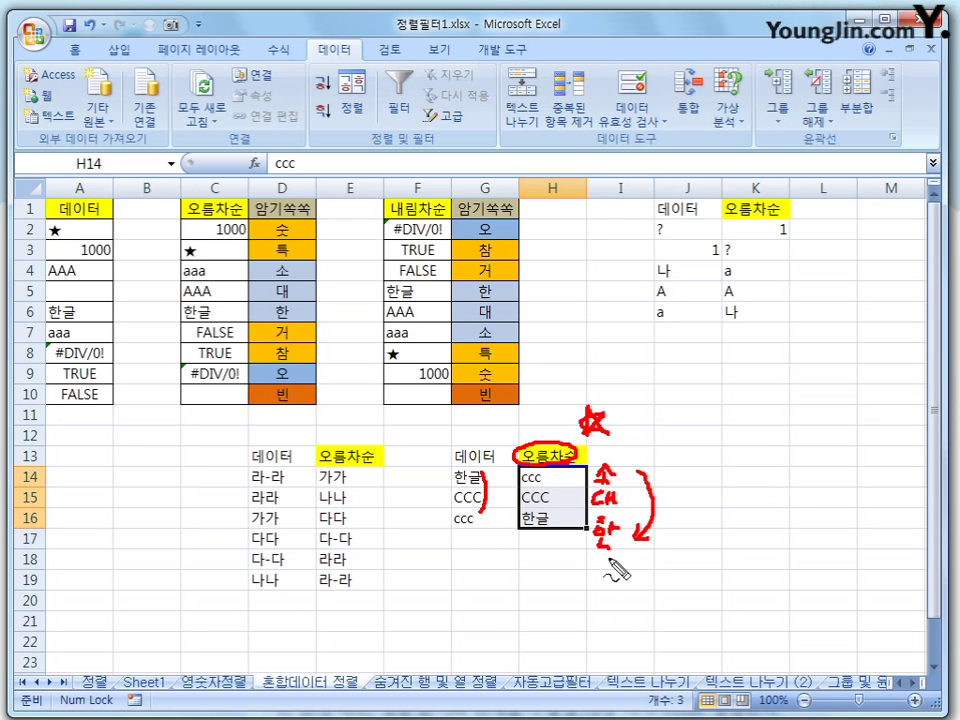
{"action": "mouse_move", "coordinate": [597, 541]}
{"action": "left_mouse_down"}
{"action": "mouse_move", "coordinate": [624, 536]}
{"action": "mouse_move", "coordinate": [622, 565]}
{"action": "left_mouse_up"}
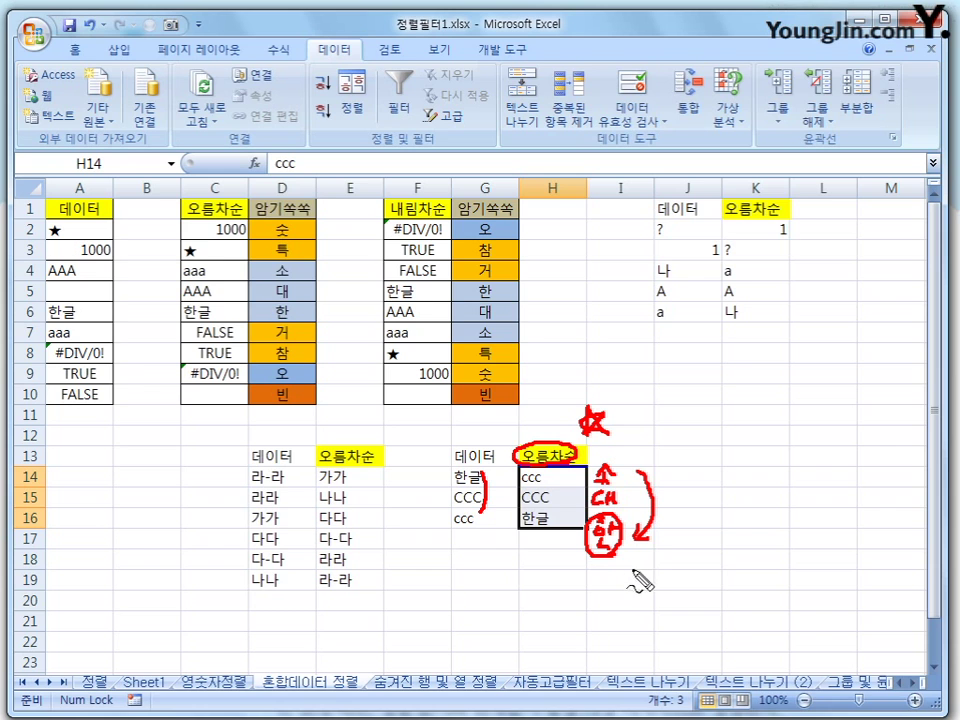
{"action": "mouse_move", "coordinate": [628, 567]}
{"action": "left_mouse_down"}
{"action": "mouse_move", "coordinate": [668, 584]}
{"action": "mouse_move", "coordinate": [782, 556]}
{"action": "left_mouse_up"}
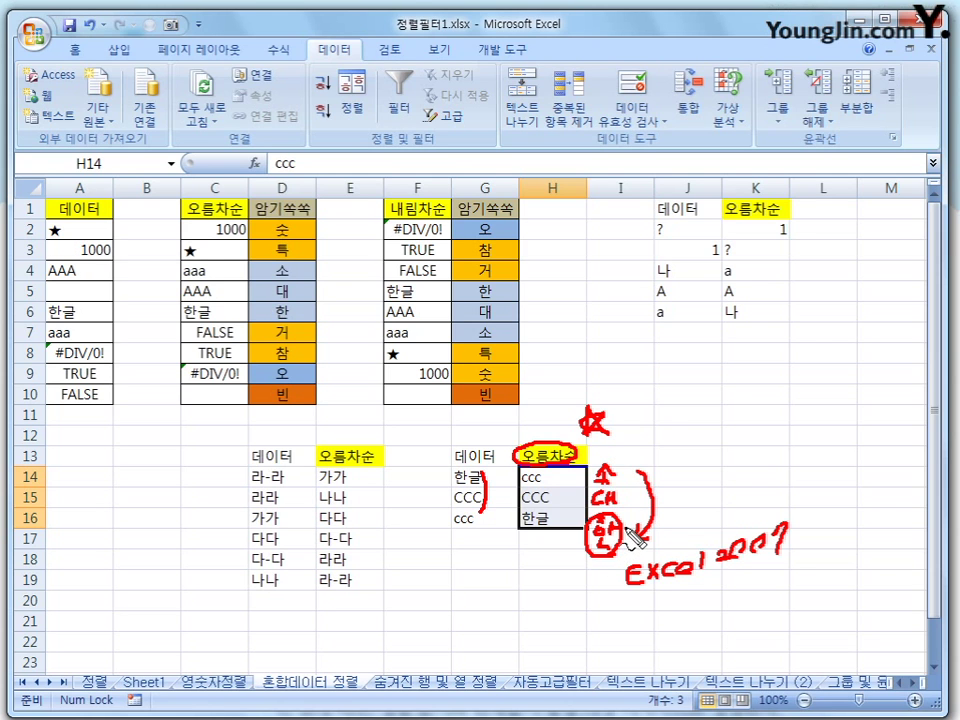
{"action": "key", "text": "Escape"}
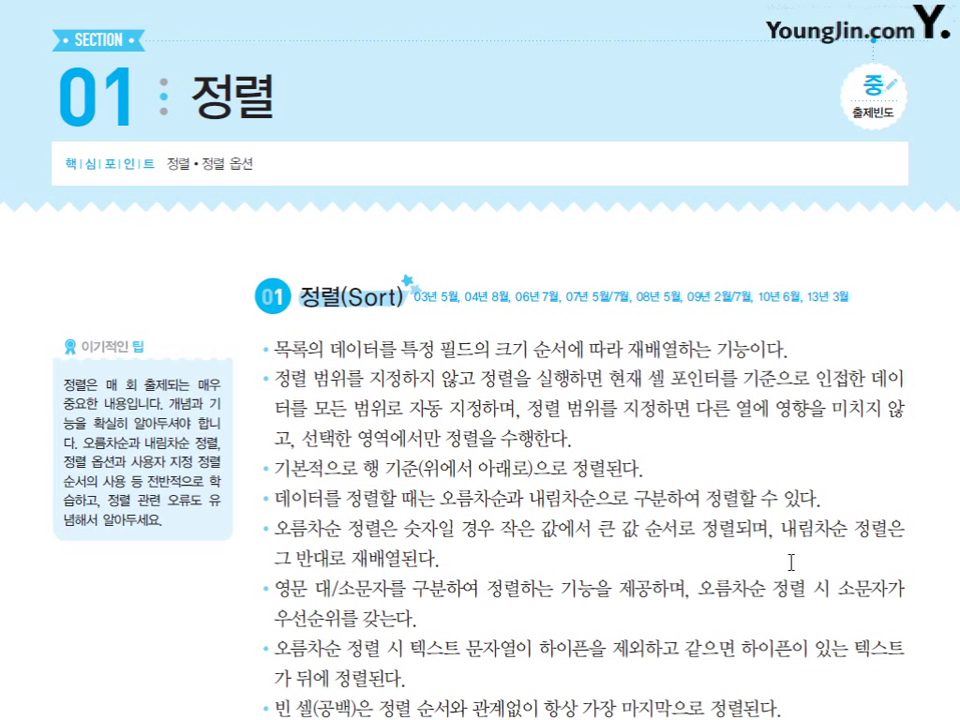
Review the textbook's case-sensitive and hyphen sorting rules, circling 대/소문자, 소문자 and 하이픈 and underlining where hyphenated text is placed
{"action": "scroll", "coordinate": [243, 452], "scroll_direction": "down", "scroll_amount": 5}
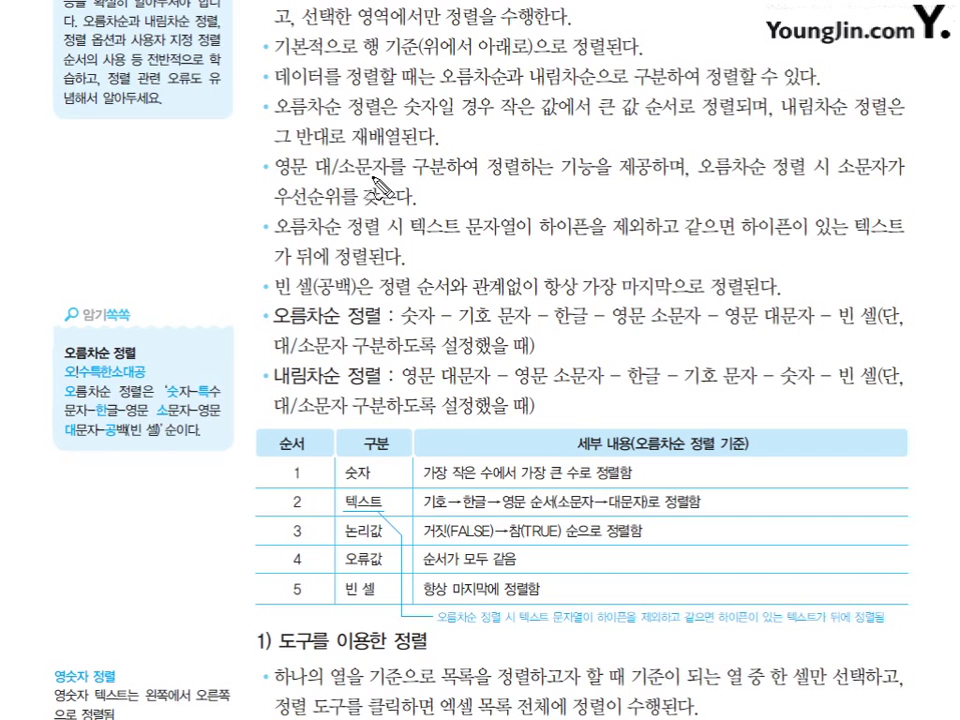
{"action": "mouse_move", "coordinate": [398, 174]}
{"action": "left_mouse_down"}
{"action": "mouse_move", "coordinate": [342, 169]}
{"action": "mouse_move", "coordinate": [353, 157]}
{"action": "mouse_move", "coordinate": [385, 165]}
{"action": "left_mouse_up"}
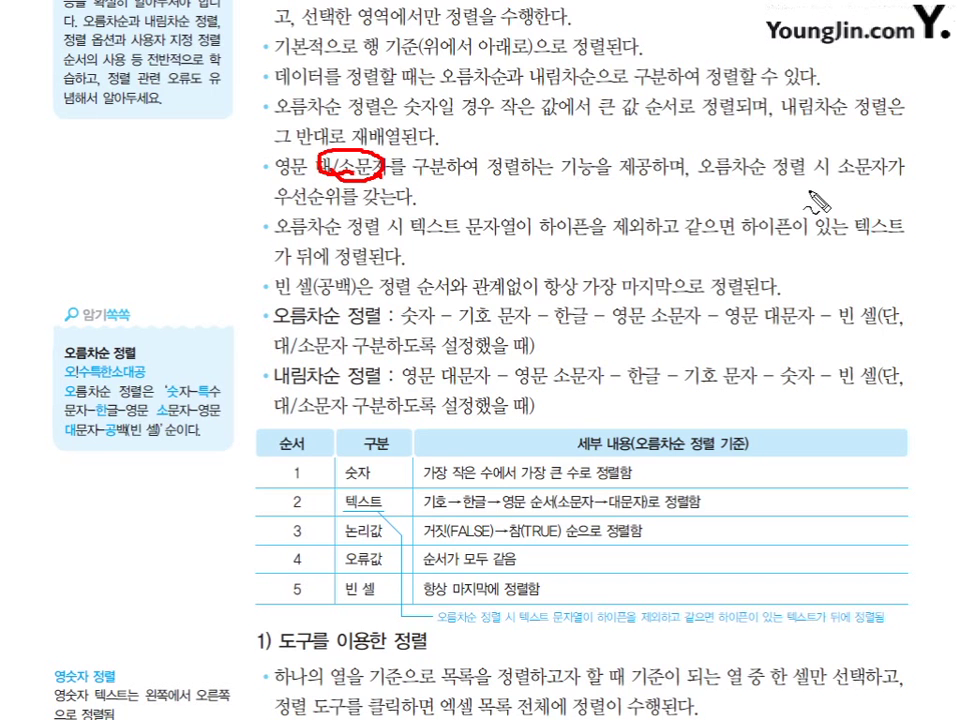
{"action": "mouse_move", "coordinate": [888, 188]}
{"action": "left_mouse_down"}
{"action": "mouse_move", "coordinate": [845, 160]}
{"action": "mouse_move", "coordinate": [885, 180]}
{"action": "left_mouse_up"}
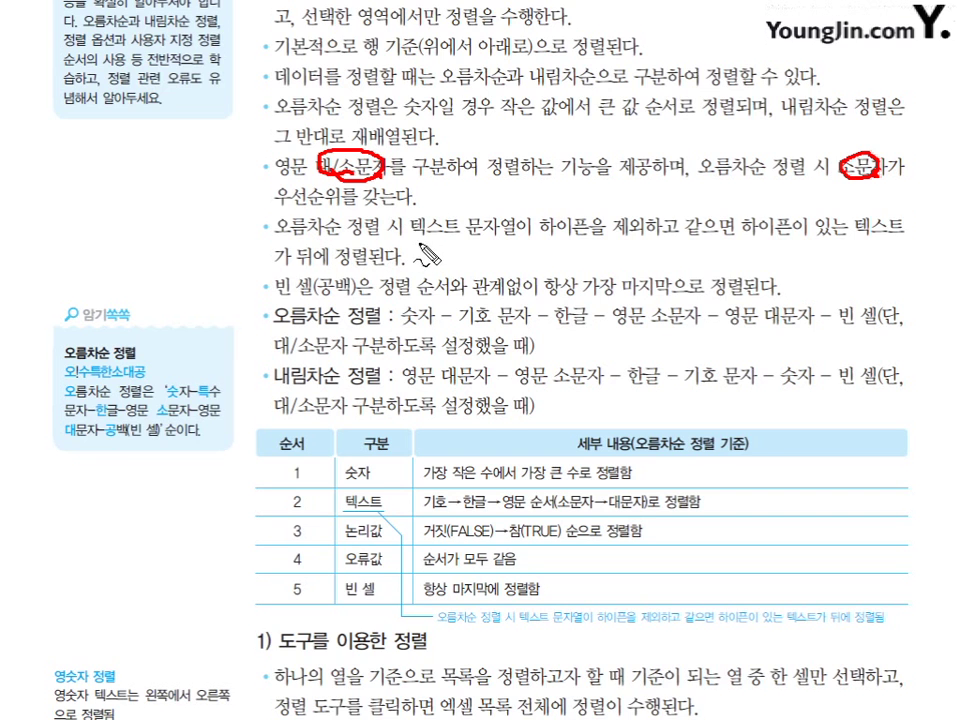
{"action": "mouse_move", "coordinate": [575, 216]}
{"action": "left_mouse_down"}
{"action": "mouse_move", "coordinate": [540, 224]}
{"action": "mouse_move", "coordinate": [582, 232]}
{"action": "mouse_move", "coordinate": [578, 198]}
{"action": "left_mouse_up"}
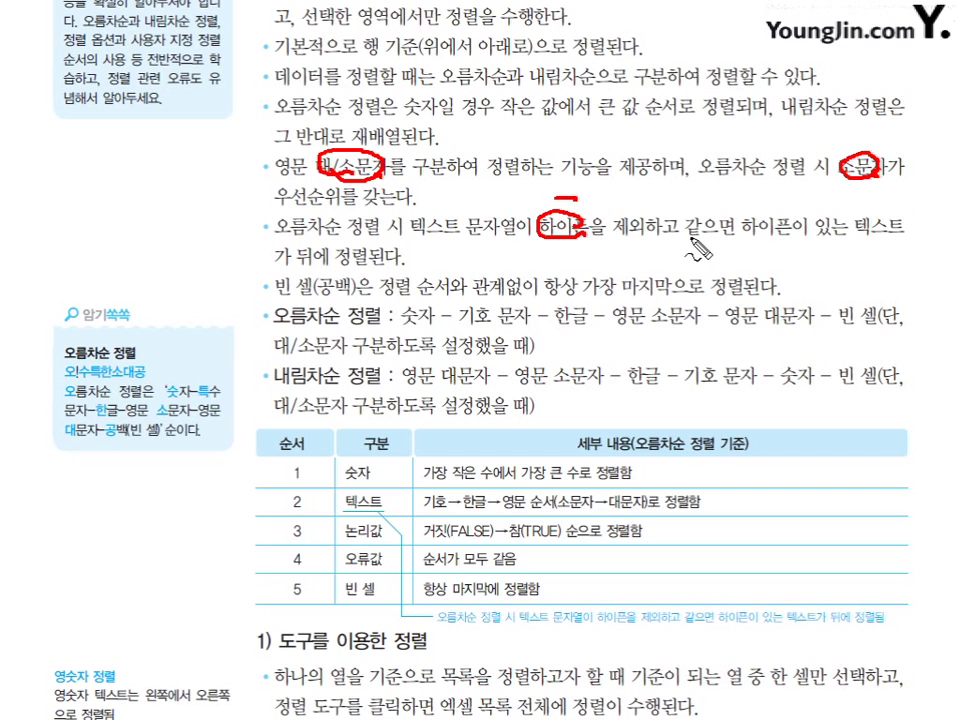
{"action": "left_click_drag", "start_coordinate": [688, 236], "coordinate": [855, 238]}
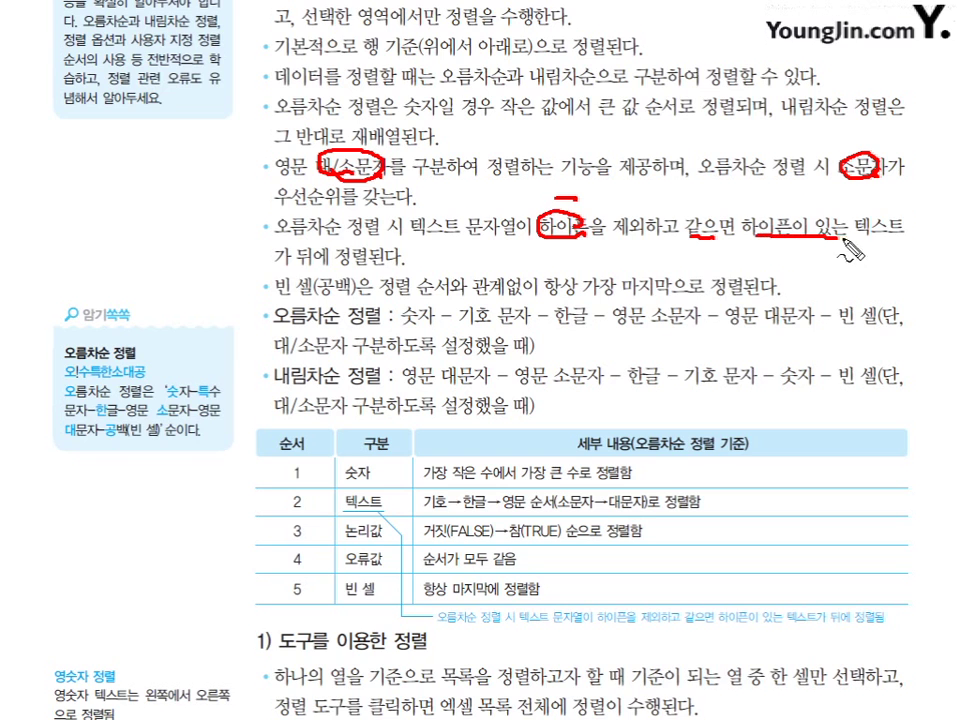
{"action": "left_click_drag", "start_coordinate": [276, 266], "coordinate": [400, 266]}
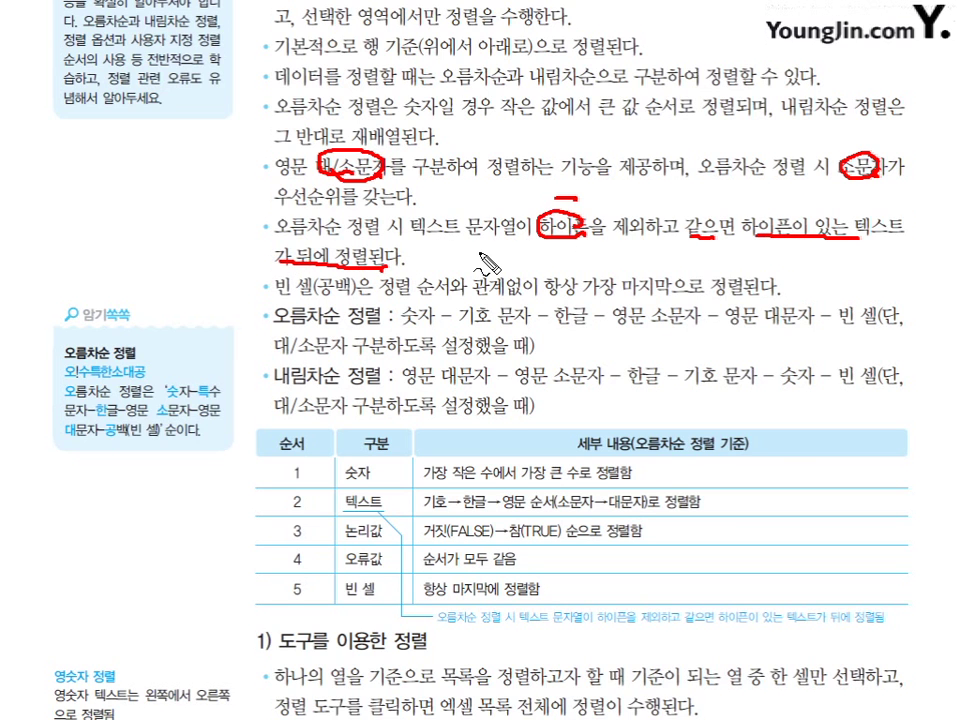
{"action": "key", "text": "Escape"}
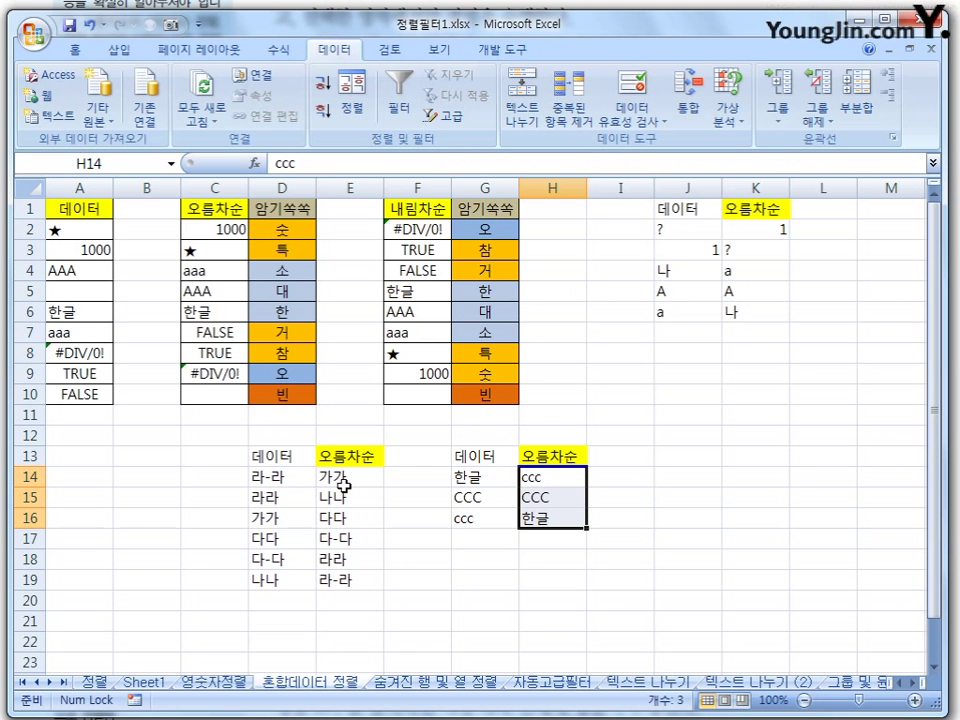
Compare the plain and hyphenated Korean entries in the unsorted 데이터 list in D14:D19
{"action": "left_click", "coordinate": [284, 479]}
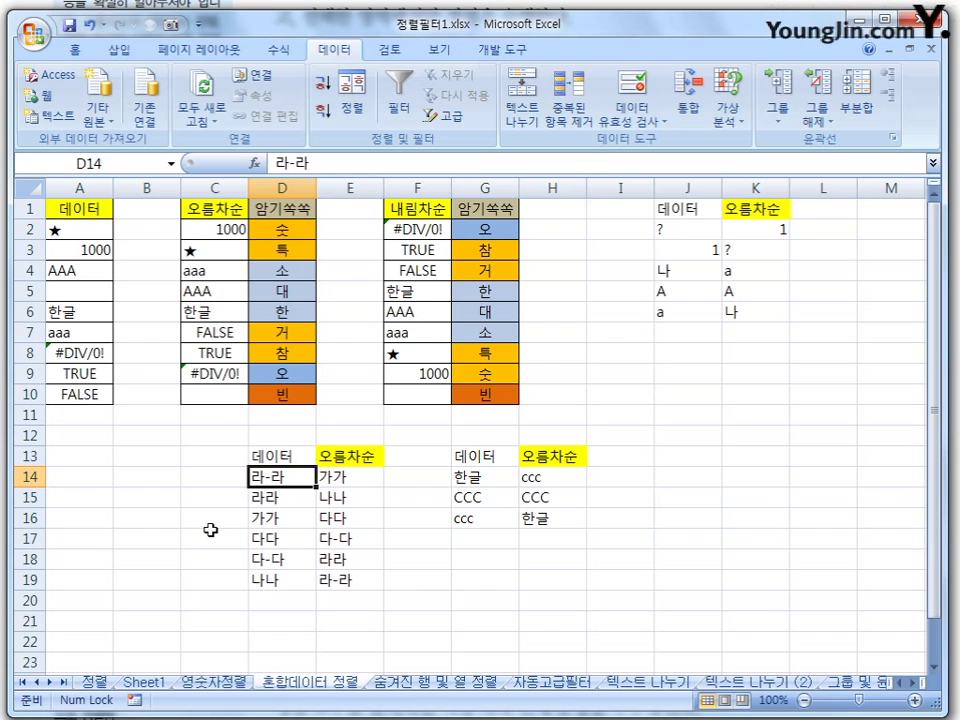
{"action": "left_click", "coordinate": [295, 503]}
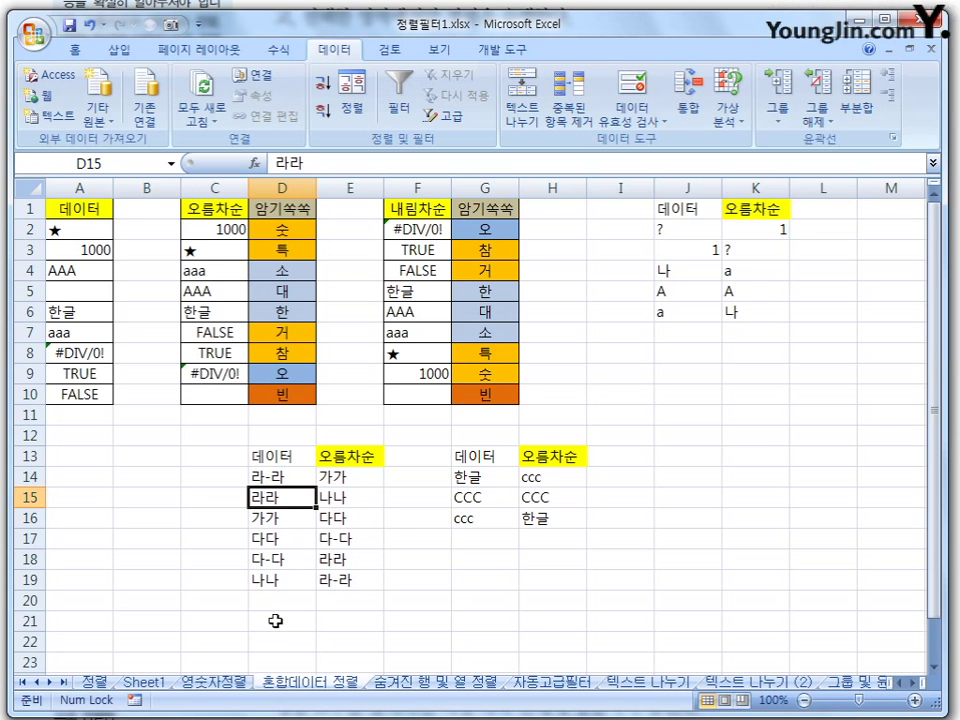
{"action": "left_click", "coordinate": [274, 565]}
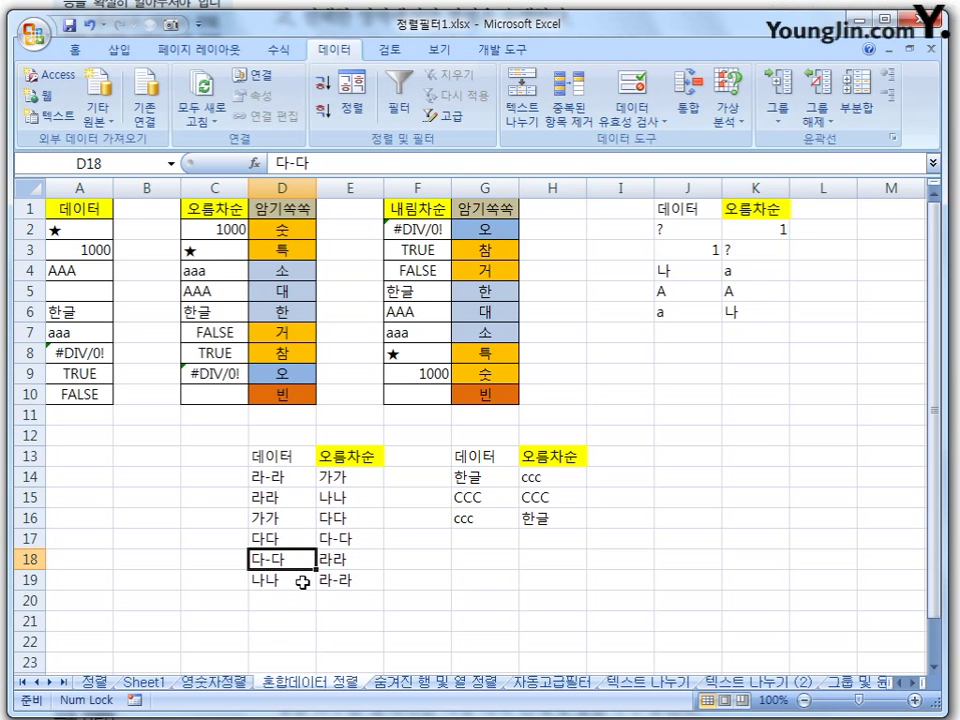
{"action": "left_click", "coordinate": [296, 582]}
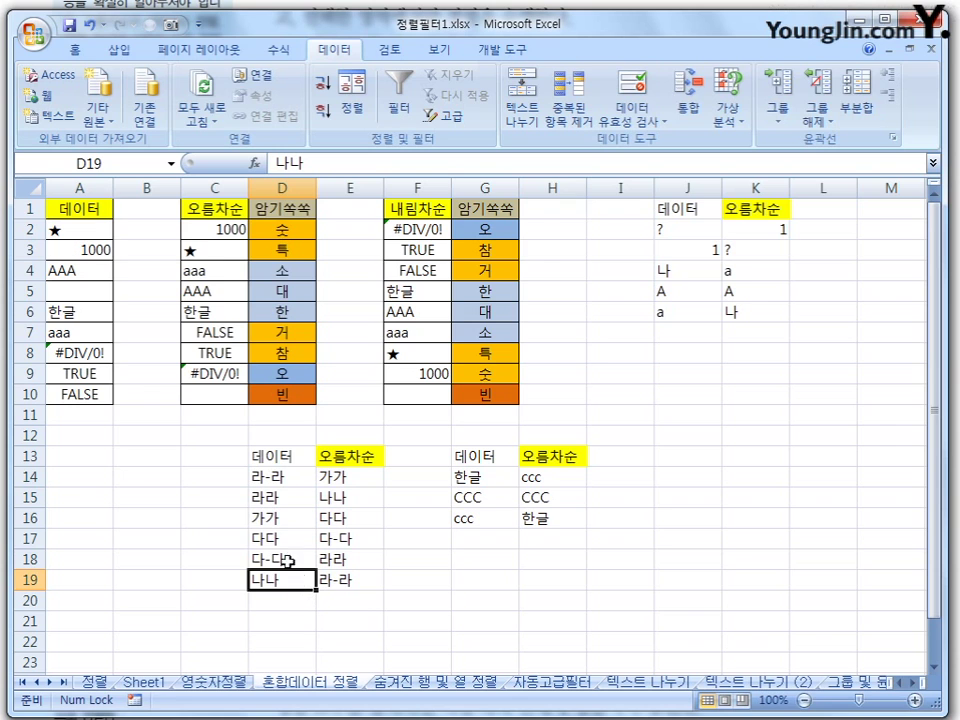
{"action": "left_click", "coordinate": [277, 540]}
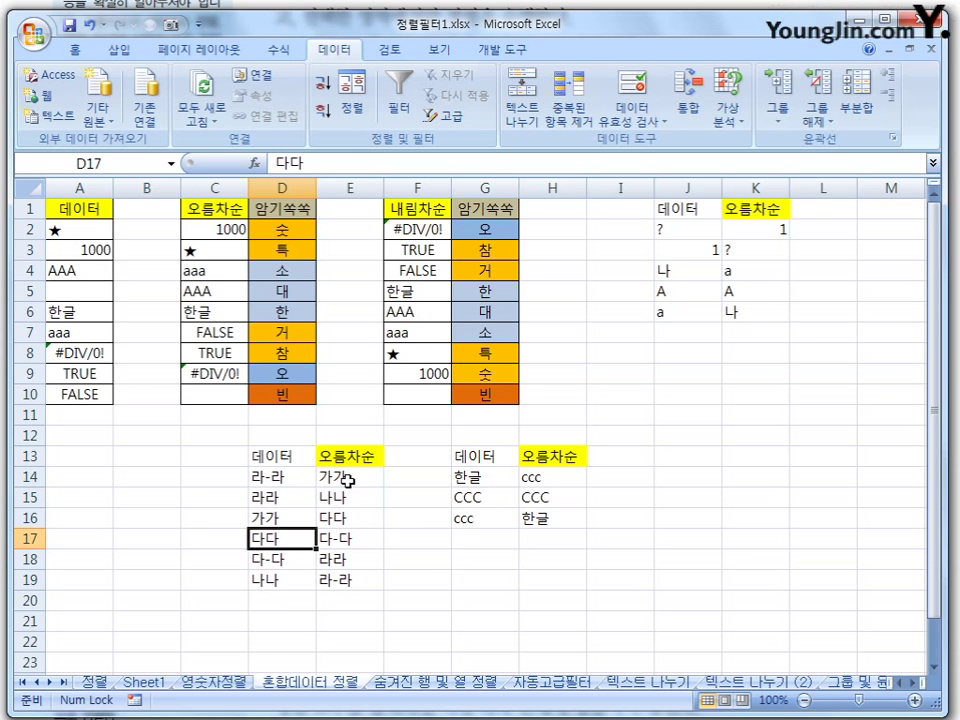
Sort E14:E19 by value in ascending order (오름차순), limited to the current selection without expanding it
{"action": "left_click_drag", "start_coordinate": [347, 481], "coordinate": [396, 573]}
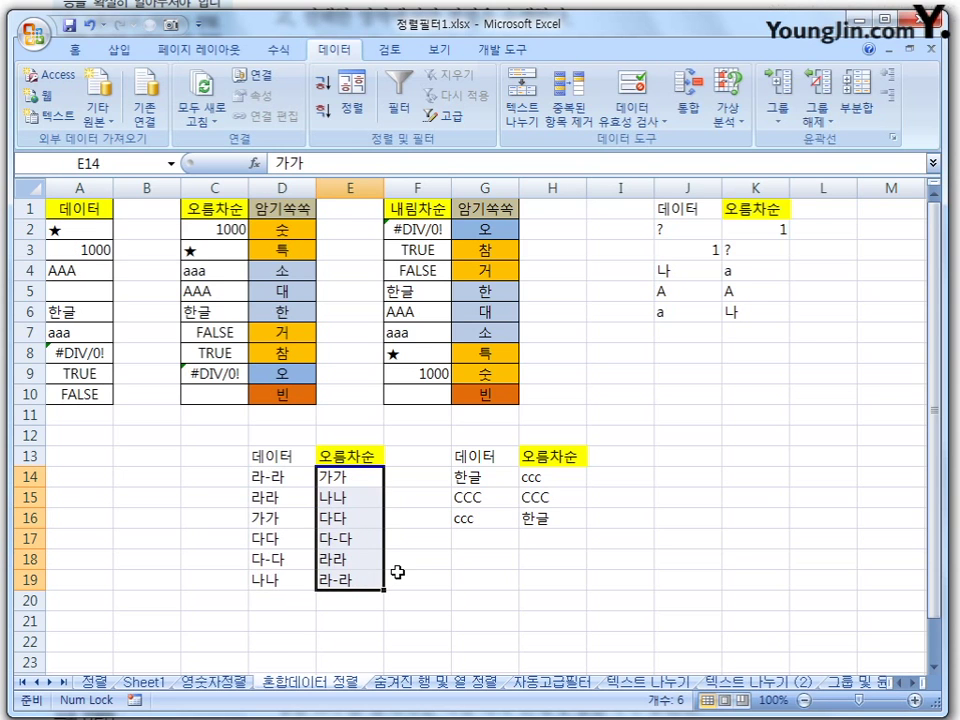
{"action": "left_click", "coordinate": [351, 92]}
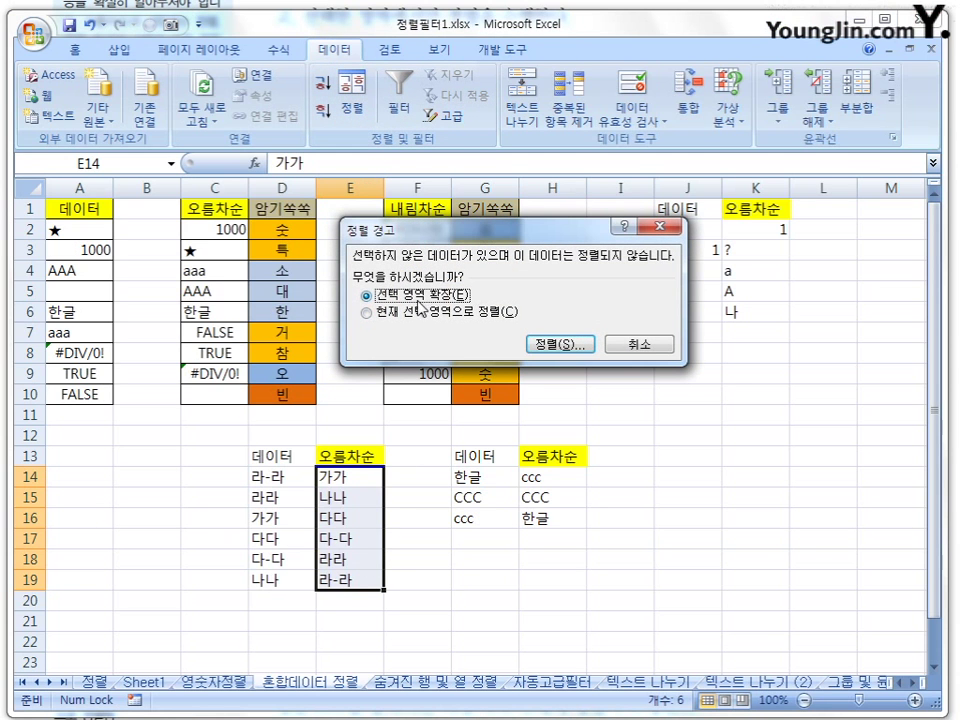
{"action": "left_click", "coordinate": [426, 313]}
{"action": "left_click", "coordinate": [560, 343]}
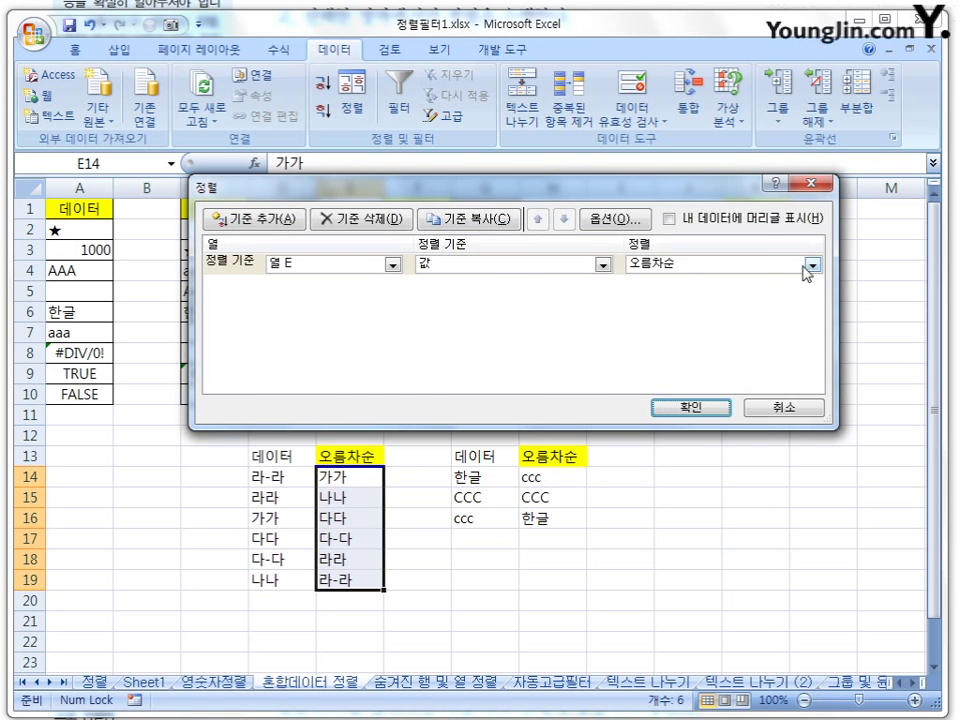
{"action": "left_click", "coordinate": [705, 410]}
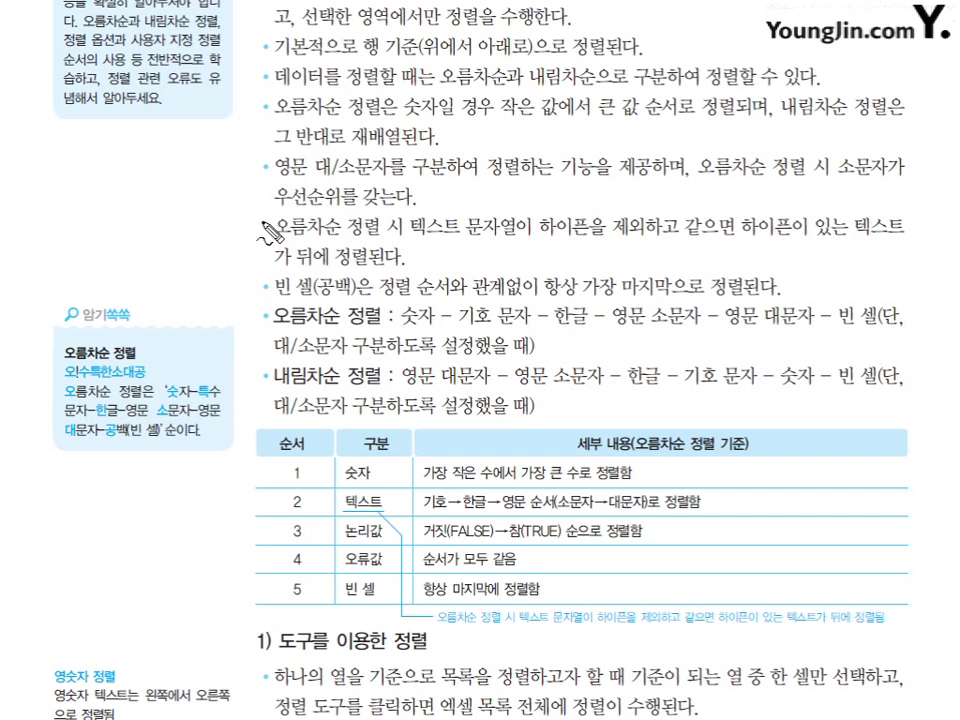
Switch to the textbook page and mark the rule on sorting hyphenated text in ascending order
{"action": "left_click_drag", "start_coordinate": [262, 221], "coordinate": [252, 252]}
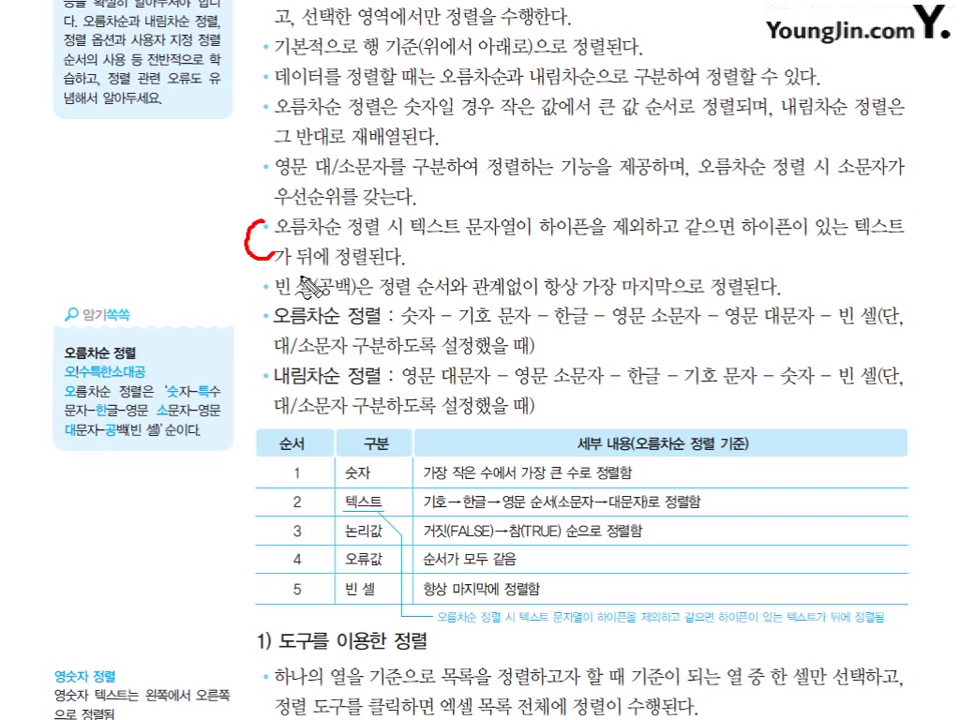
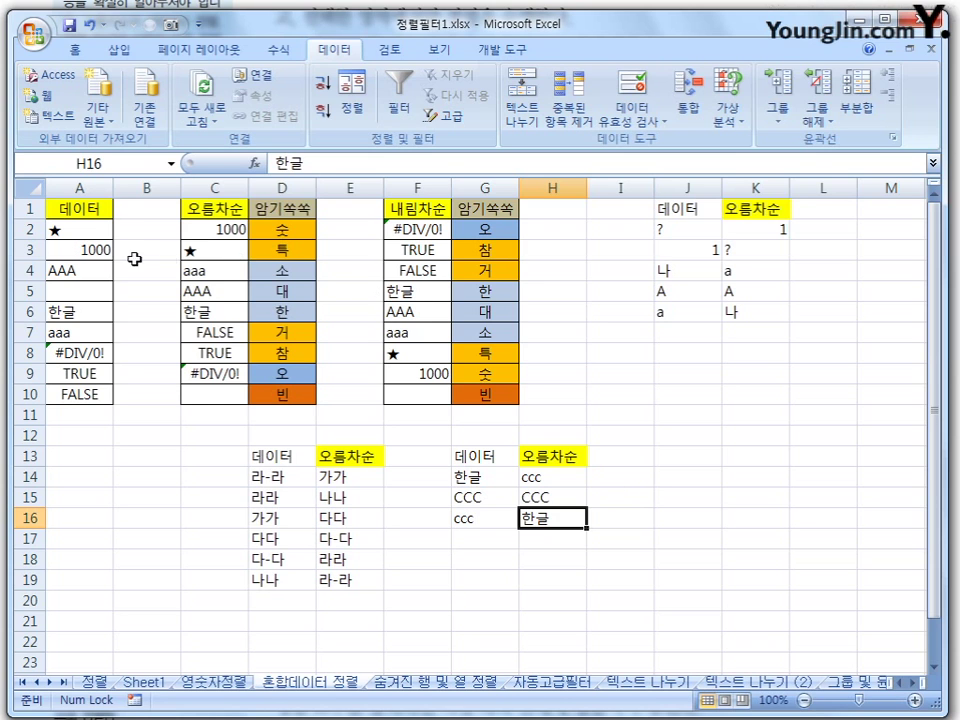
Examine each entry and its data type in the mixed 데이터 list in A2:A10, including the blank cell and the formula
{"action": "left_click", "coordinate": [93, 234]}
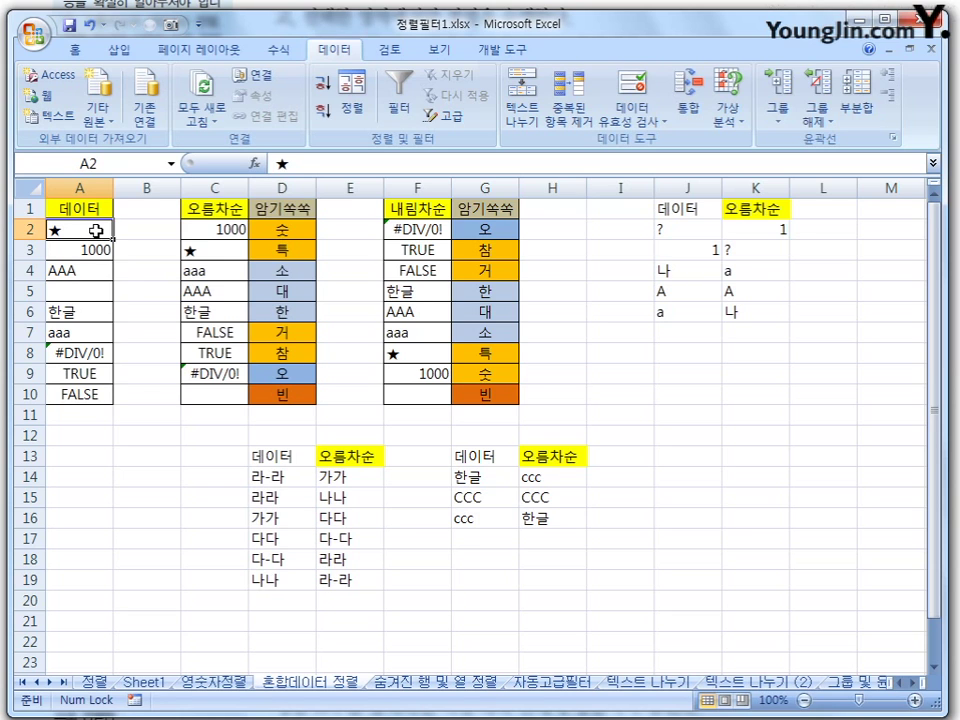
{"action": "left_click", "coordinate": [101, 252]}
{"action": "left_click", "coordinate": [86, 278]}
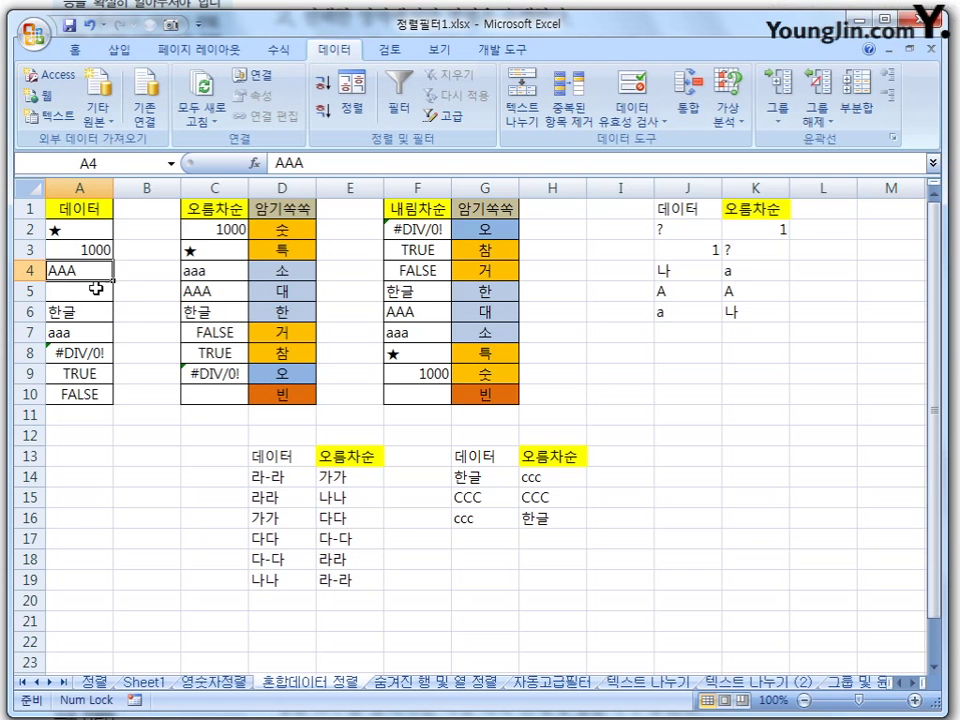
{"action": "left_click", "coordinate": [96, 289]}
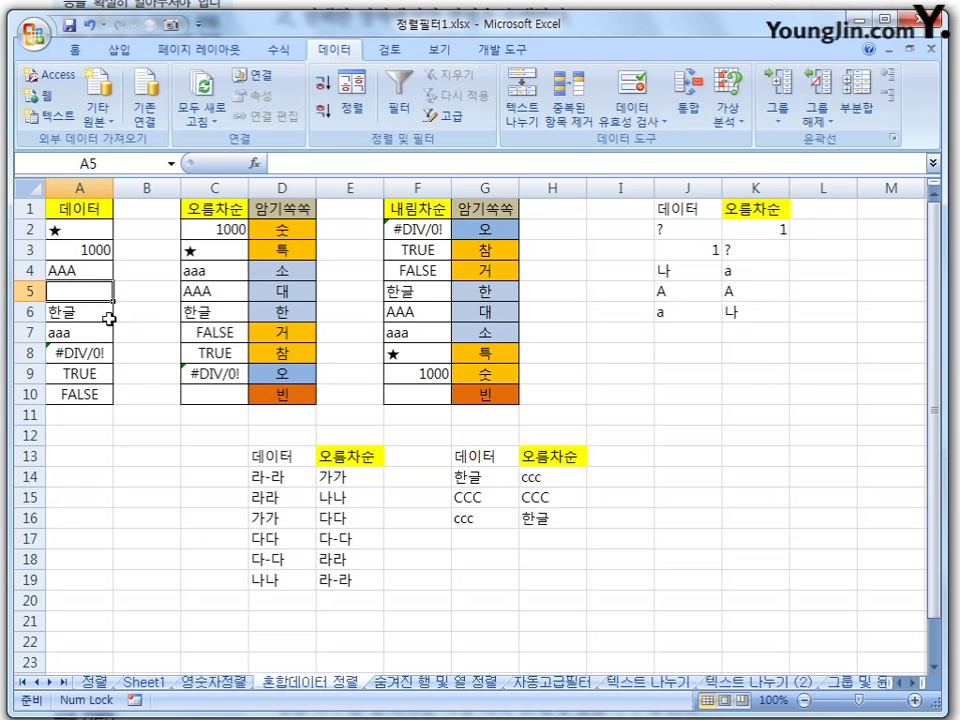
{"action": "left_click", "coordinate": [106, 314]}
{"action": "left_click", "coordinate": [111, 334]}
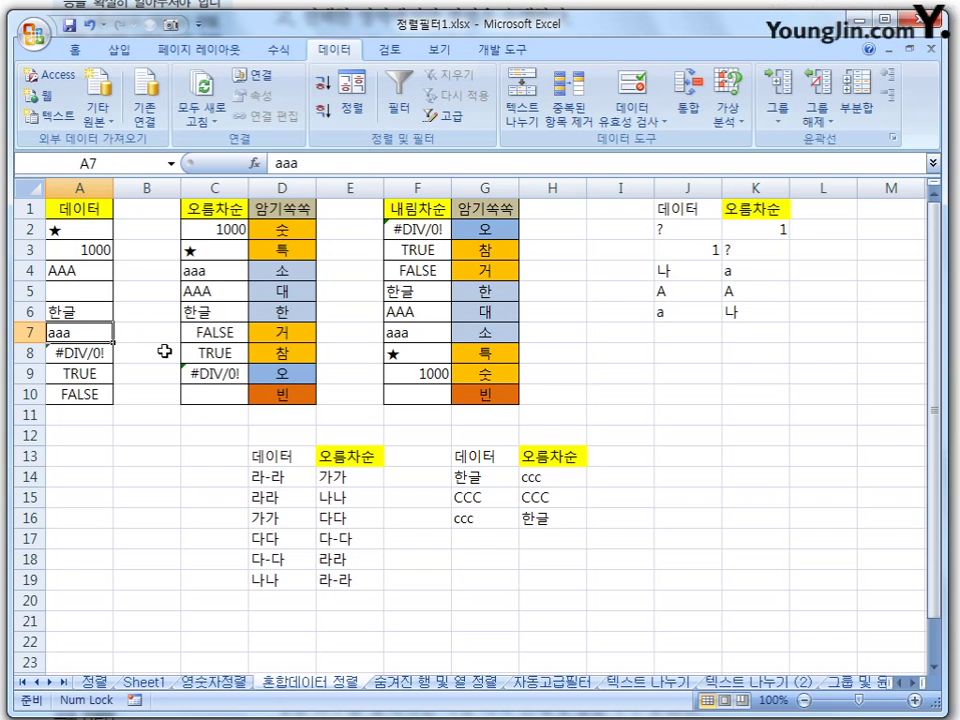
{"action": "left_click", "coordinate": [114, 352]}
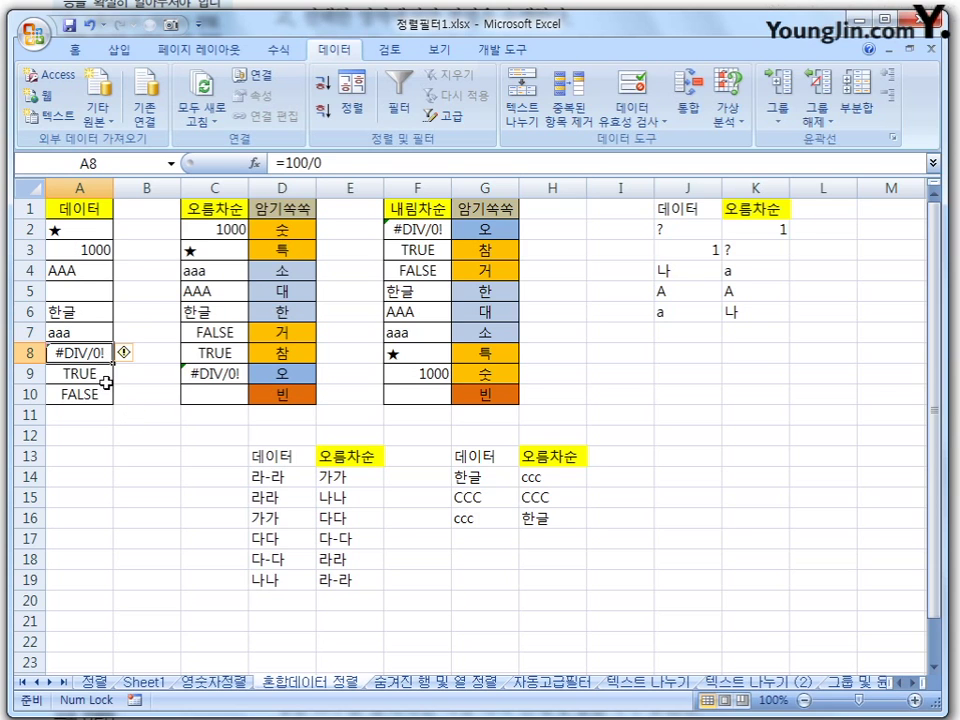
{"action": "left_click", "coordinate": [106, 383]}
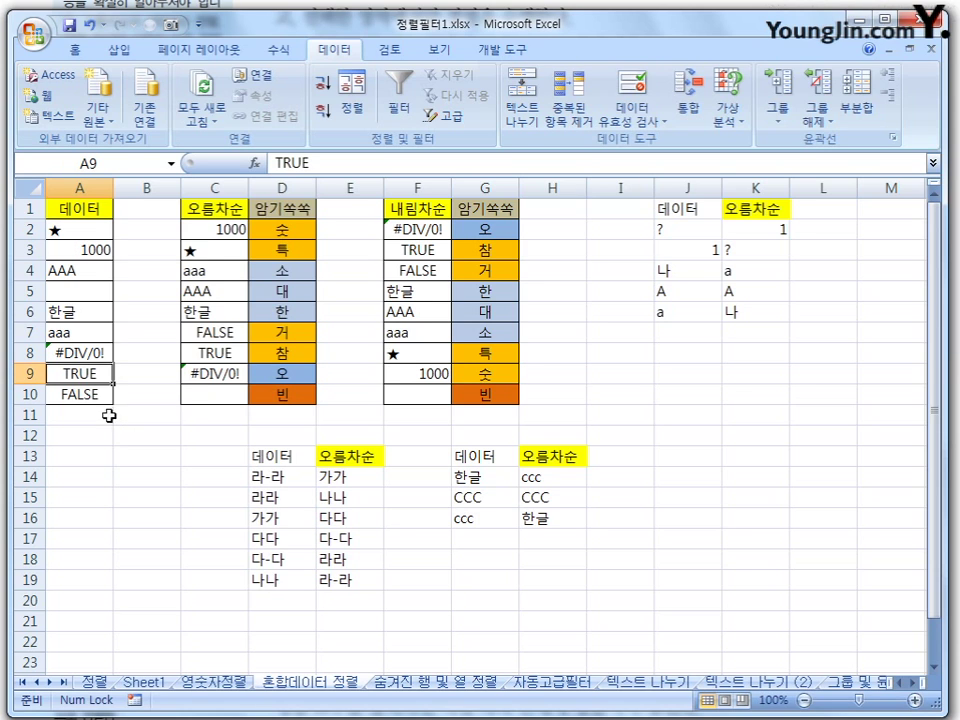
{"action": "key", "text": "Down"}
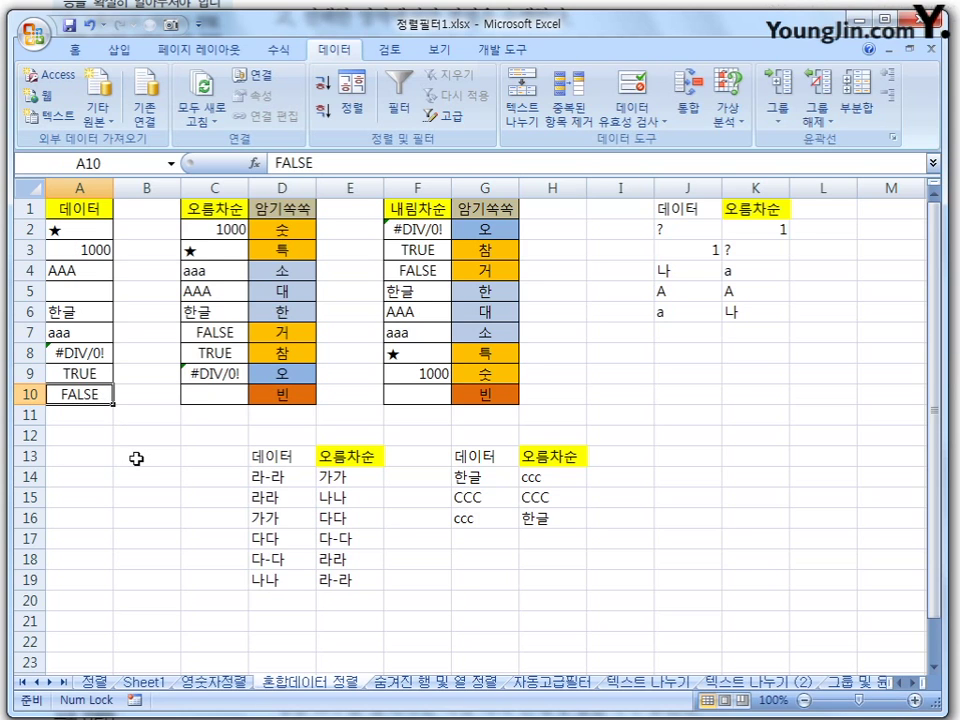
{"action": "left_click_drag", "start_coordinate": [91, 233], "coordinate": [103, 405]}
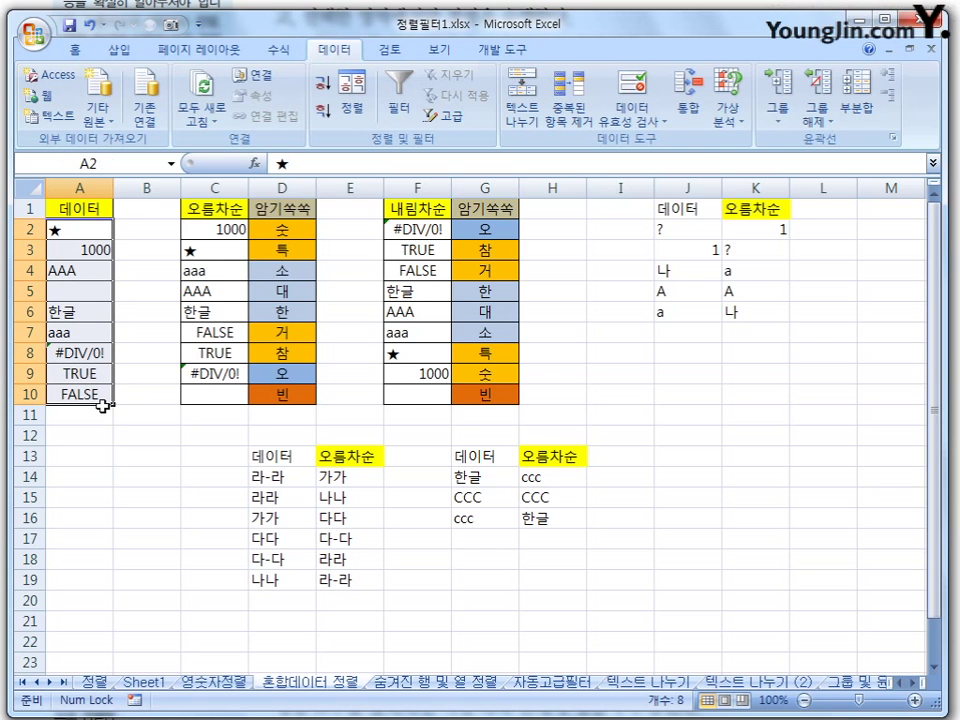
{"action": "left_click", "coordinate": [141, 502]}
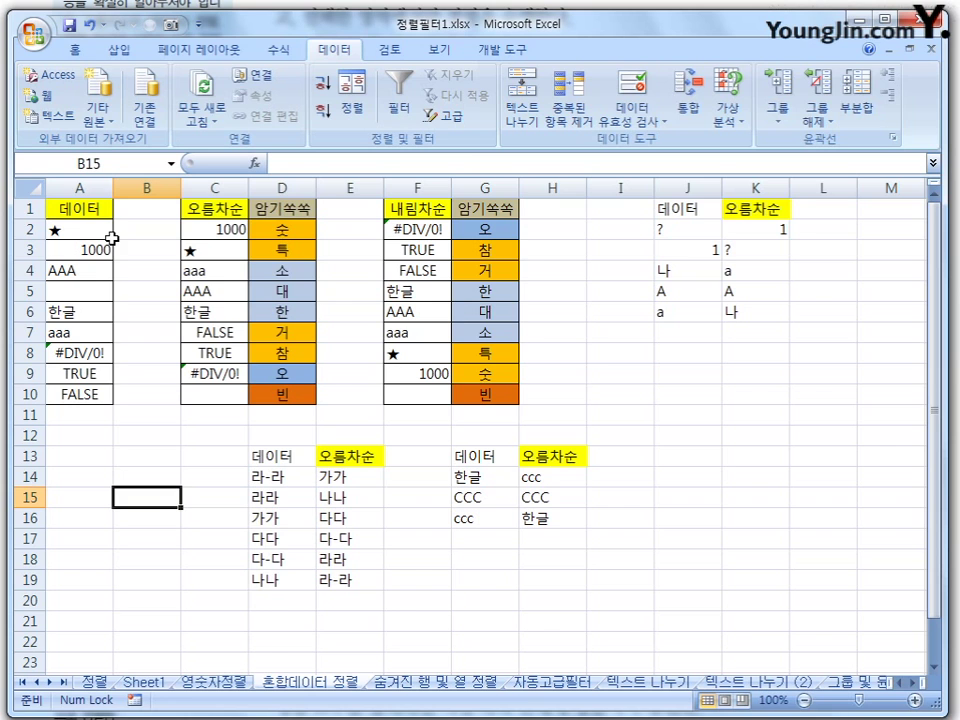
Sort C2:C10 by value in ascending order (오름차순), limited to the current selection, with case sensitivity (대/소문자 구분) on
{"action": "left_click_drag", "start_coordinate": [87, 232], "coordinate": [90, 392]}
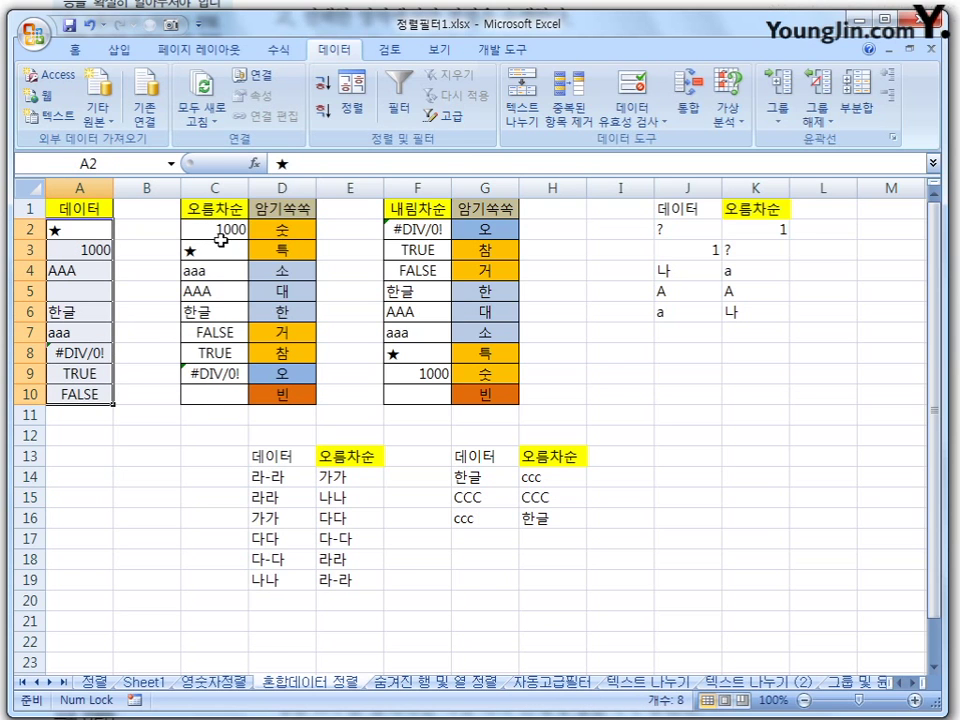
{"action": "left_click_drag", "start_coordinate": [220, 240], "coordinate": [214, 396]}
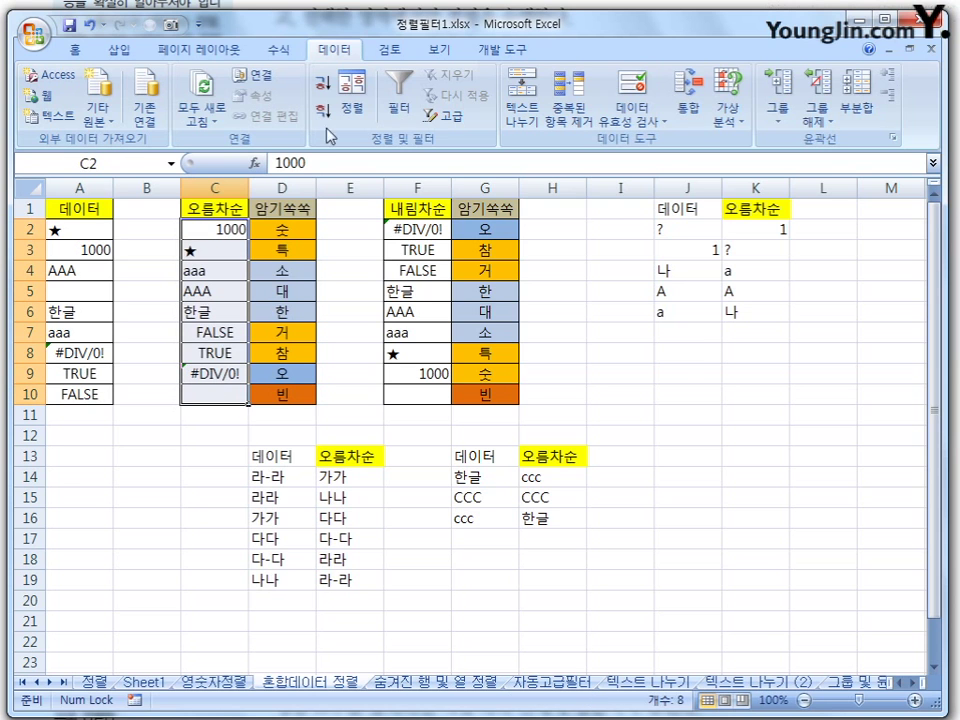
{"action": "left_click", "coordinate": [350, 88]}
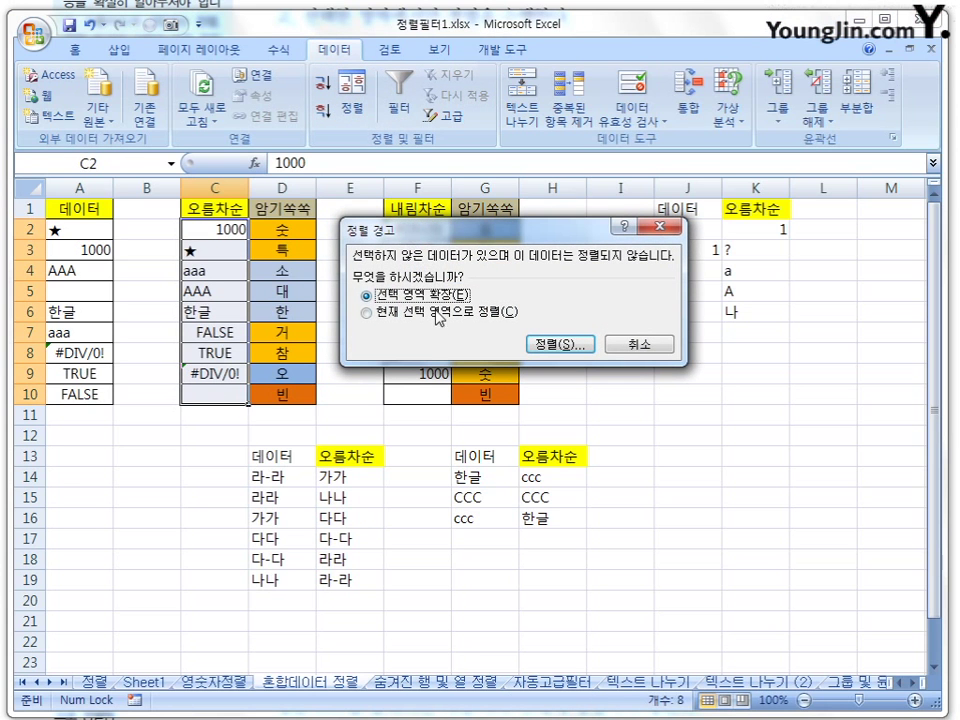
{"action": "left_click", "coordinate": [420, 316]}
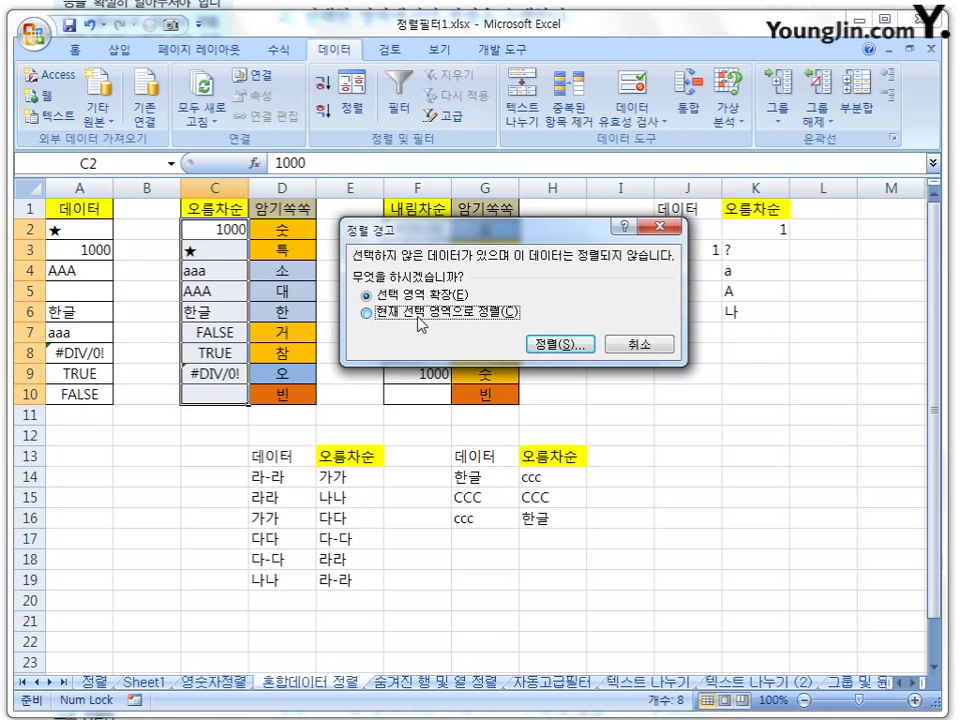
{"action": "left_click", "coordinate": [565, 361]}
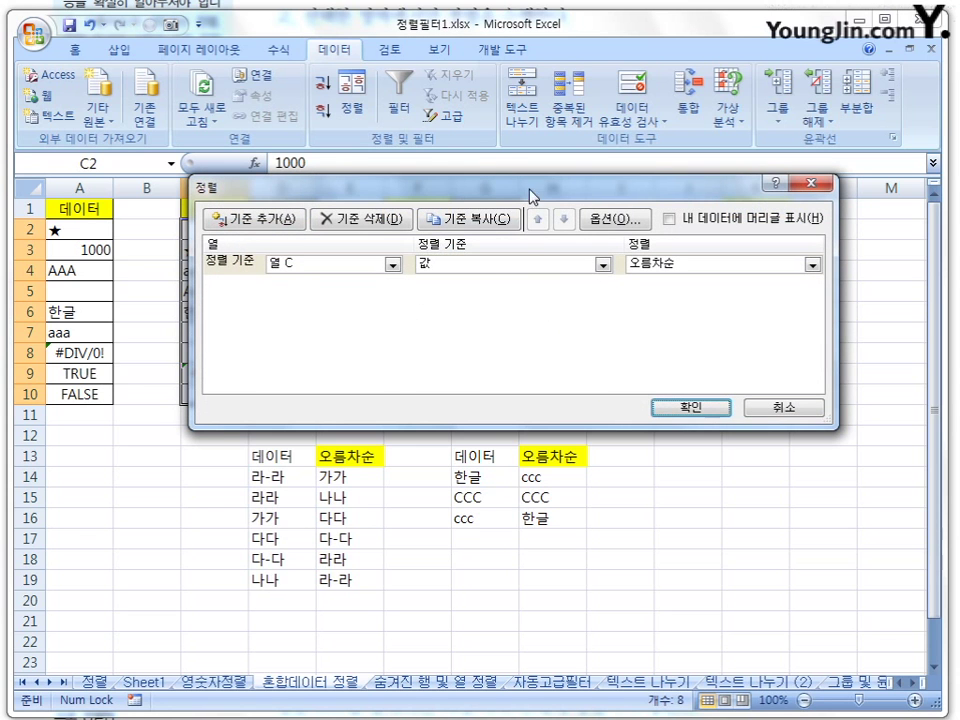
{"action": "left_click", "coordinate": [616, 218]}
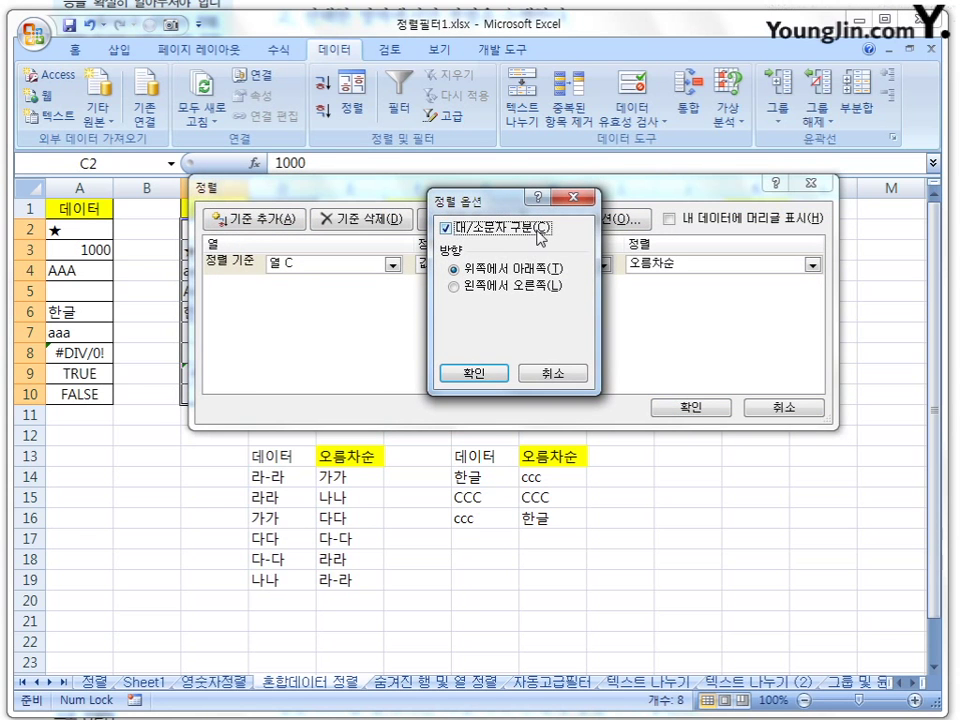
{"action": "left_click", "coordinate": [497, 377]}
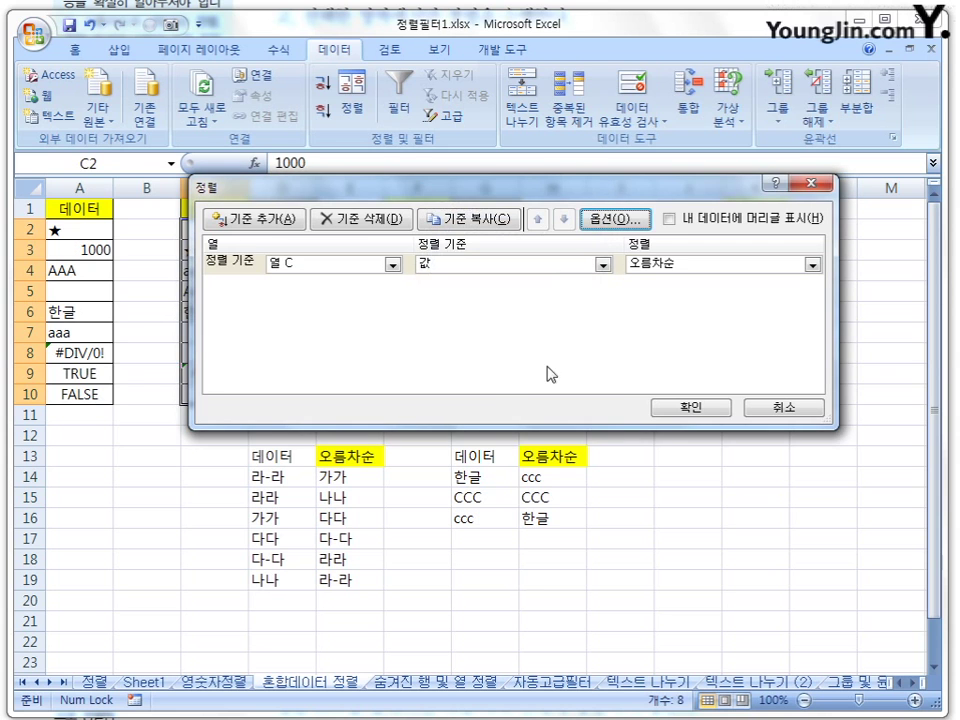
{"action": "left_click", "coordinate": [700, 409]}
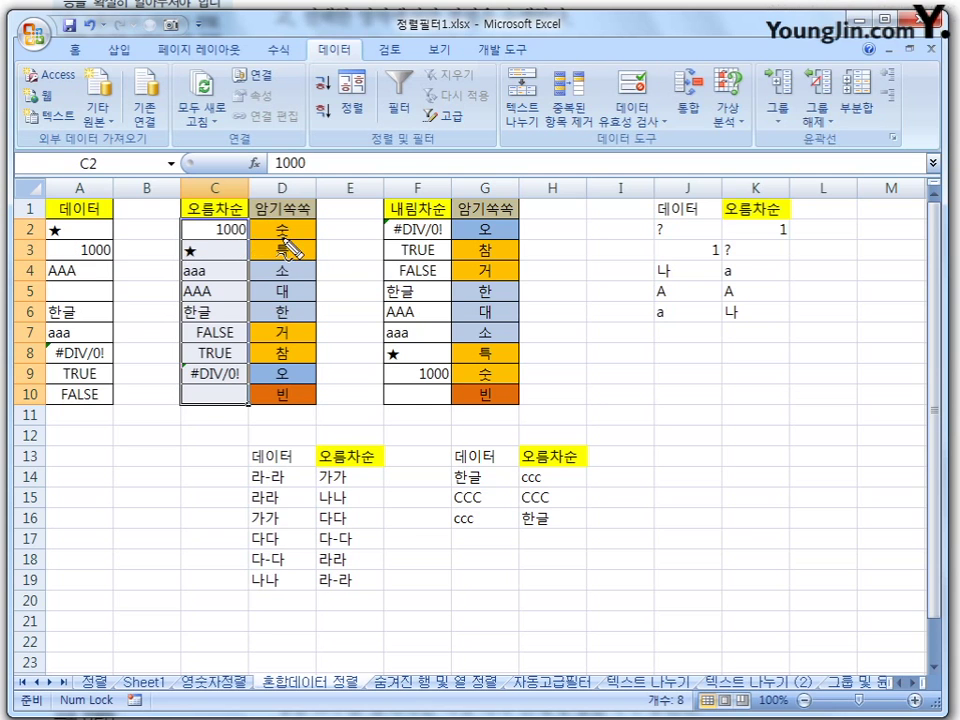
Mark the number, symbol and text groups in the ascending list C2:D6 and bracket the matching text order in H14:H16
{"action": "mouse_move", "coordinate": [280, 226]}
{"action": "left_mouse_down"}
{"action": "mouse_move", "coordinate": [294, 224]}
{"action": "mouse_move", "coordinate": [281, 228]}
{"action": "left_mouse_up"}
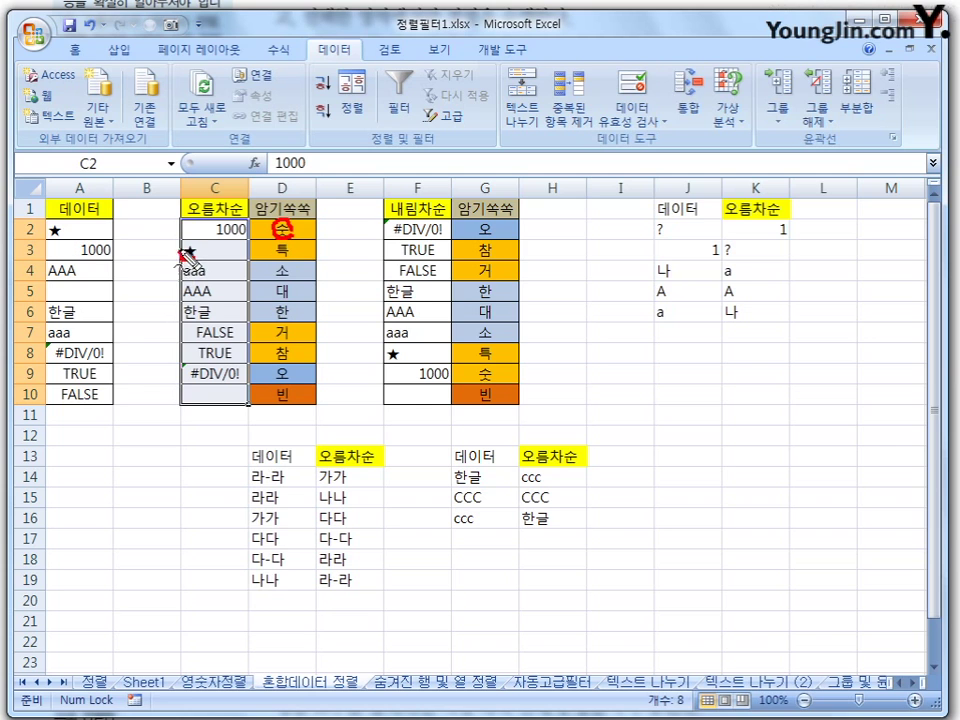
{"action": "left_click_drag", "start_coordinate": [184, 253], "coordinate": [199, 252]}
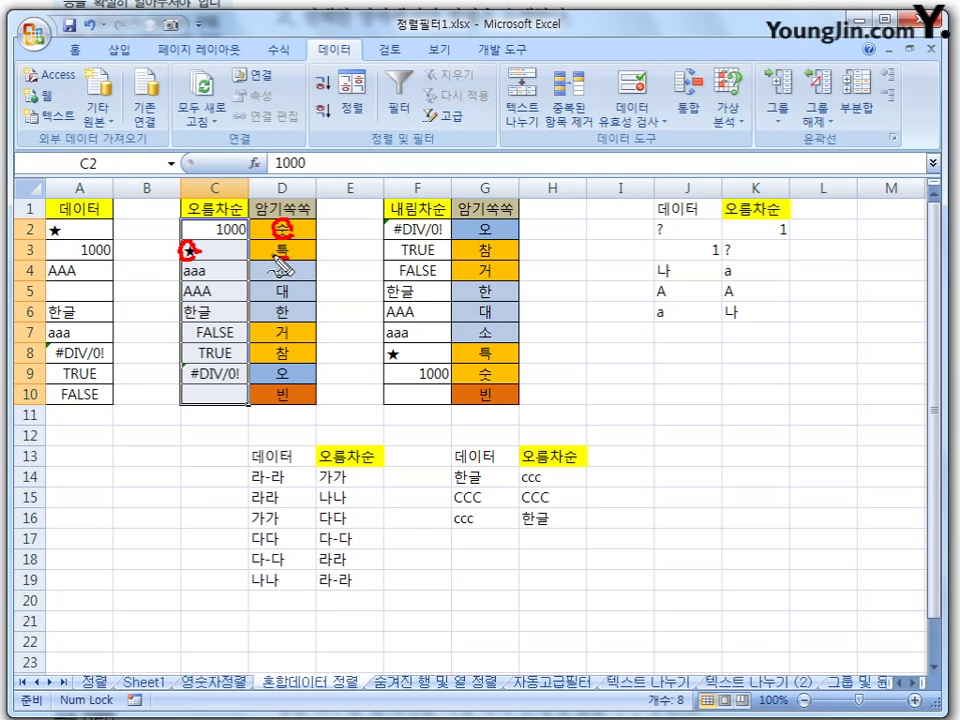
{"action": "mouse_move", "coordinate": [281, 266]}
{"action": "left_mouse_down"}
{"action": "mouse_move", "coordinate": [294, 251]}
{"action": "mouse_move", "coordinate": [298, 260]}
{"action": "left_mouse_up"}
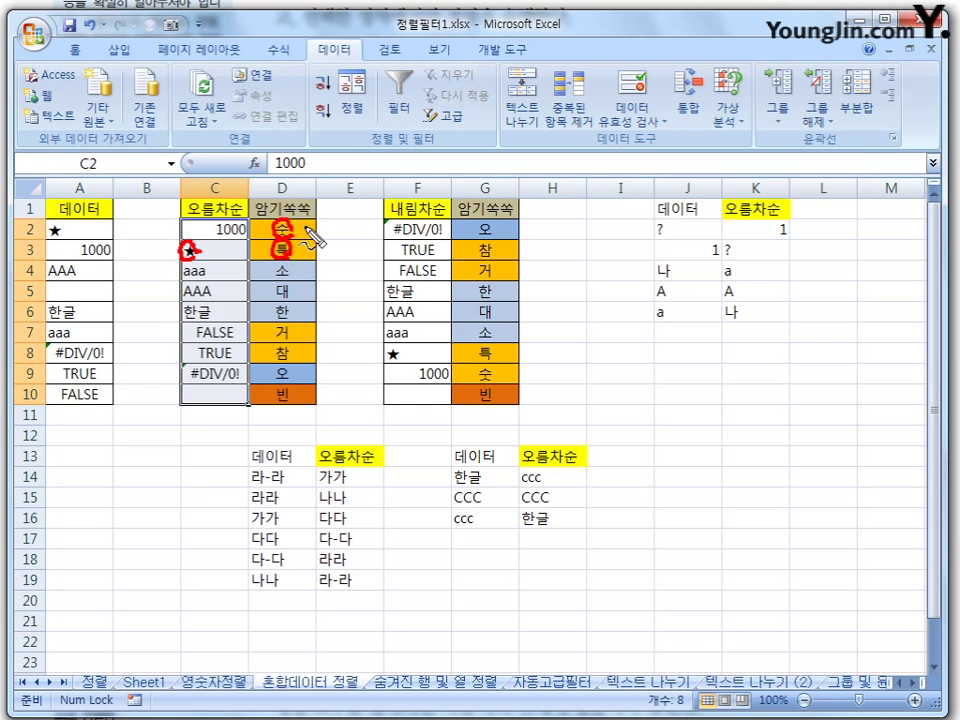
{"action": "mouse_move", "coordinate": [298, 245]}
{"action": "left_mouse_down"}
{"action": "mouse_move", "coordinate": [326, 237]}
{"action": "mouse_move", "coordinate": [314, 247]}
{"action": "left_mouse_up"}
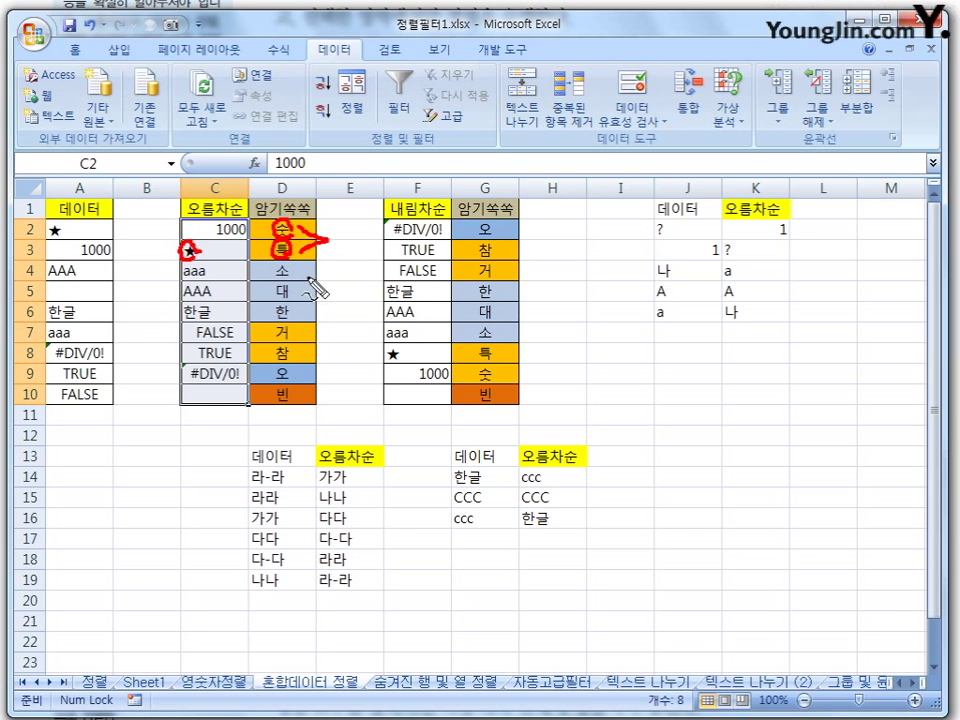
{"action": "left_click_drag", "start_coordinate": [306, 286], "coordinate": [298, 318]}
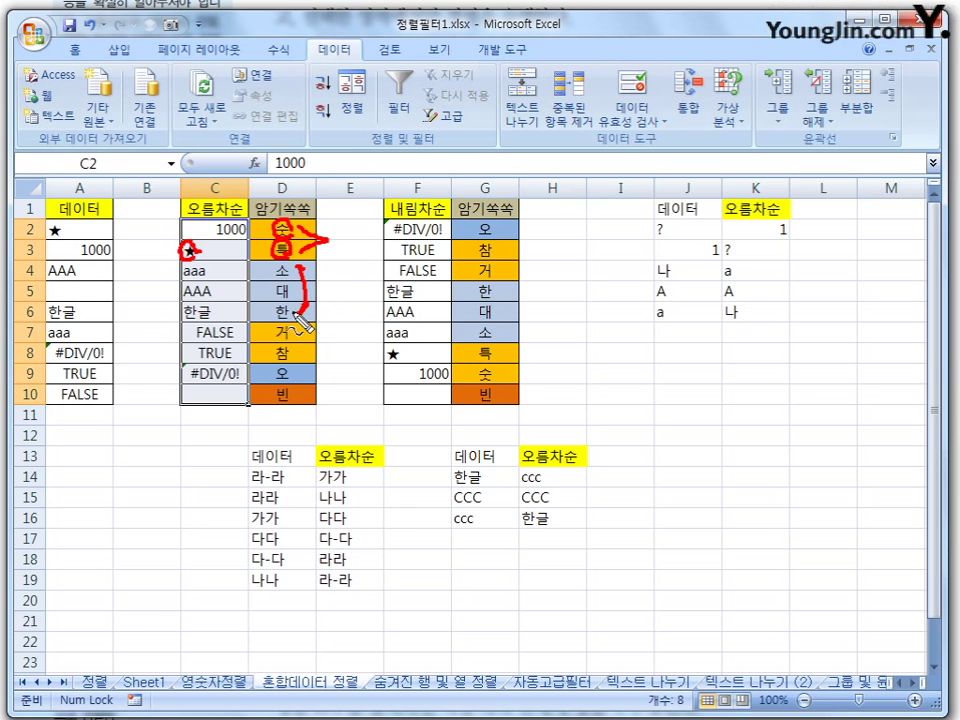
{"action": "left_click_drag", "start_coordinate": [558, 477], "coordinate": [559, 518]}
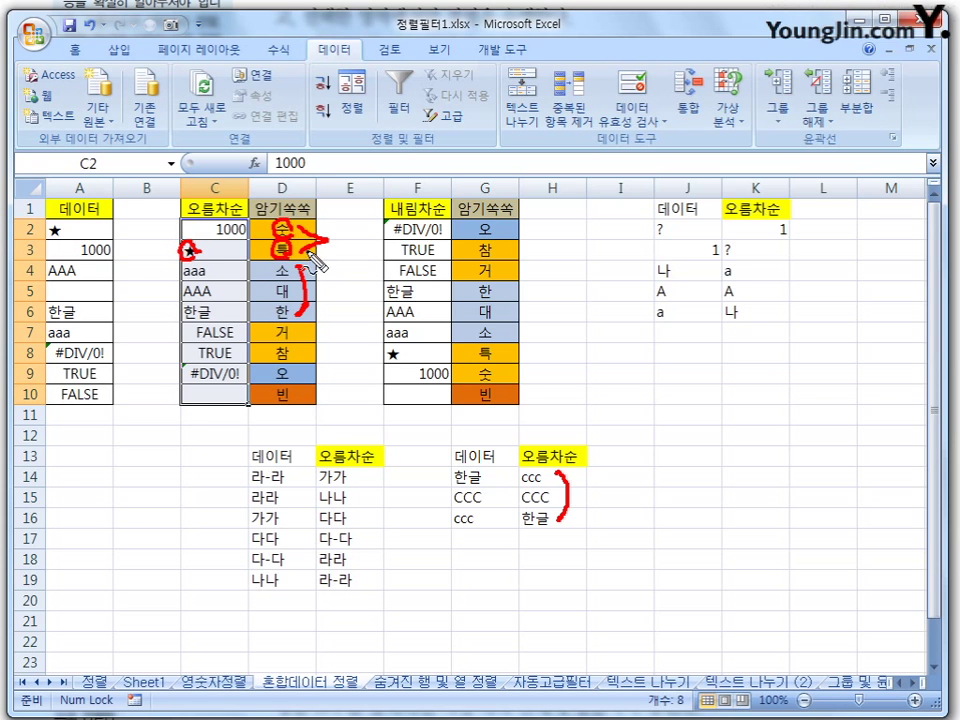
Mark the logical, error and blank groups in the ascending list C7:D10 and retrace the order from the number in C2
{"action": "left_click_drag", "start_coordinate": [320, 257], "coordinate": [304, 329]}
{"action": "mouse_move", "coordinate": [298, 345]}
{"action": "left_mouse_down"}
{"action": "mouse_move", "coordinate": [322, 344]}
{"action": "mouse_move", "coordinate": [310, 352]}
{"action": "left_mouse_up"}
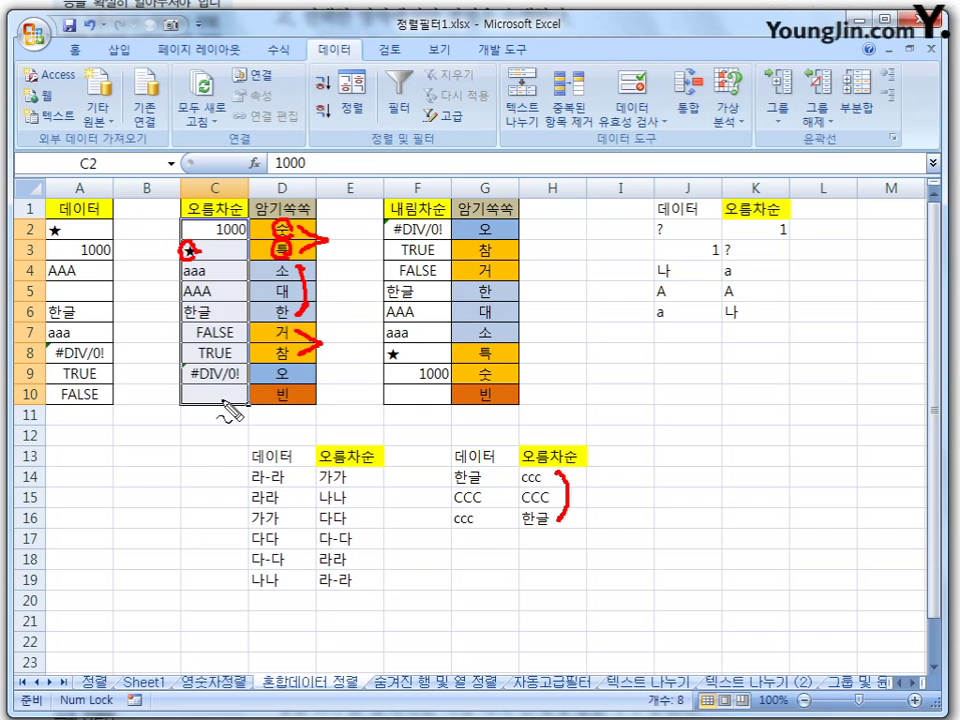
{"action": "mouse_move", "coordinate": [222, 394]}
{"action": "left_mouse_down"}
{"action": "mouse_move", "coordinate": [207, 398]}
{"action": "mouse_move", "coordinate": [226, 399]}
{"action": "mouse_move", "coordinate": [214, 393]}
{"action": "left_mouse_up"}
{"action": "mouse_move", "coordinate": [290, 390]}
{"action": "left_mouse_down"}
{"action": "mouse_move", "coordinate": [290, 404]}
{"action": "mouse_move", "coordinate": [330, 389]}
{"action": "mouse_move", "coordinate": [311, 401]}
{"action": "left_mouse_up"}
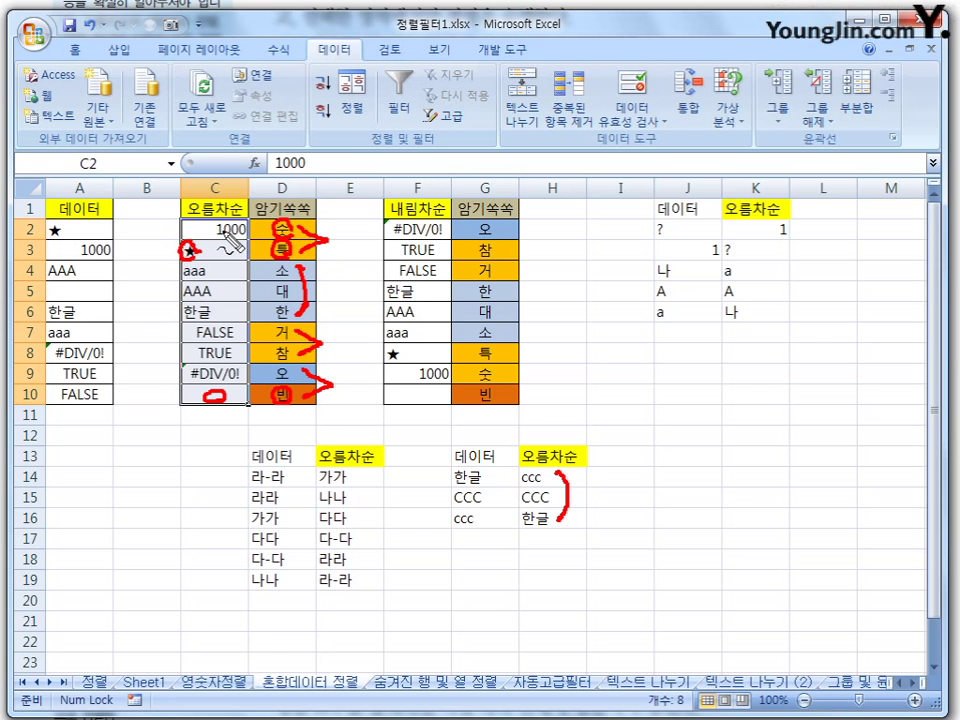
{"action": "left_click_drag", "start_coordinate": [230, 229], "coordinate": [242, 228]}
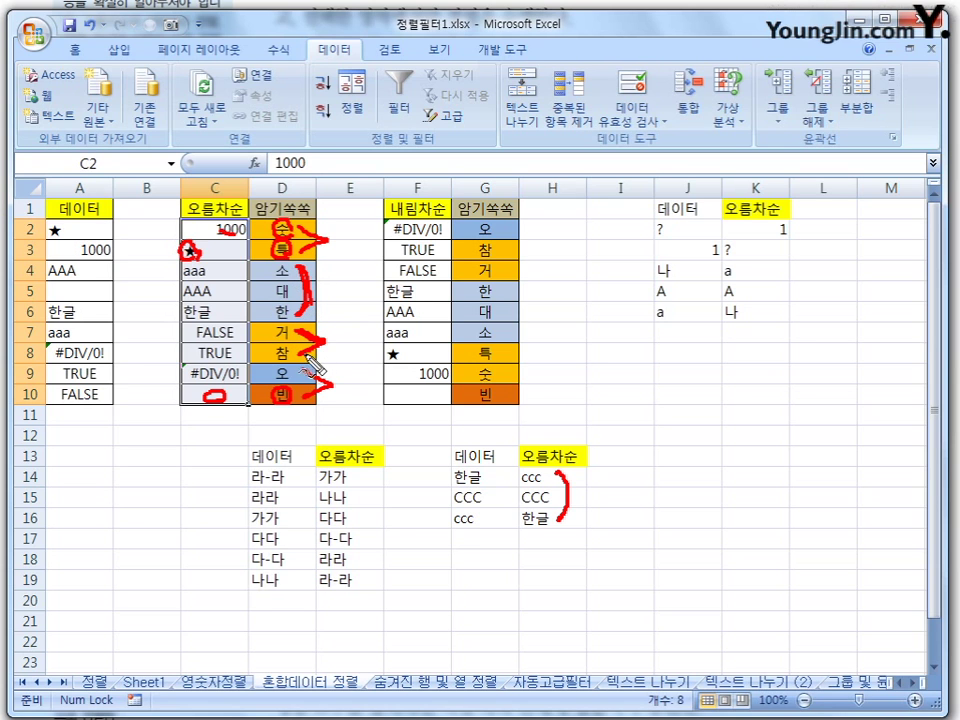
{"action": "left_click_drag", "start_coordinate": [303, 374], "coordinate": [336, 391]}
Mark the 내림차순 heading, the blank cell and the reversed group order in F1:G10, then clear all pen marks
{"action": "mouse_move", "coordinate": [435, 225]}
{"action": "left_mouse_down"}
{"action": "mouse_move", "coordinate": [396, 208]}
{"action": "mouse_move", "coordinate": [439, 206]}
{"action": "left_mouse_up"}
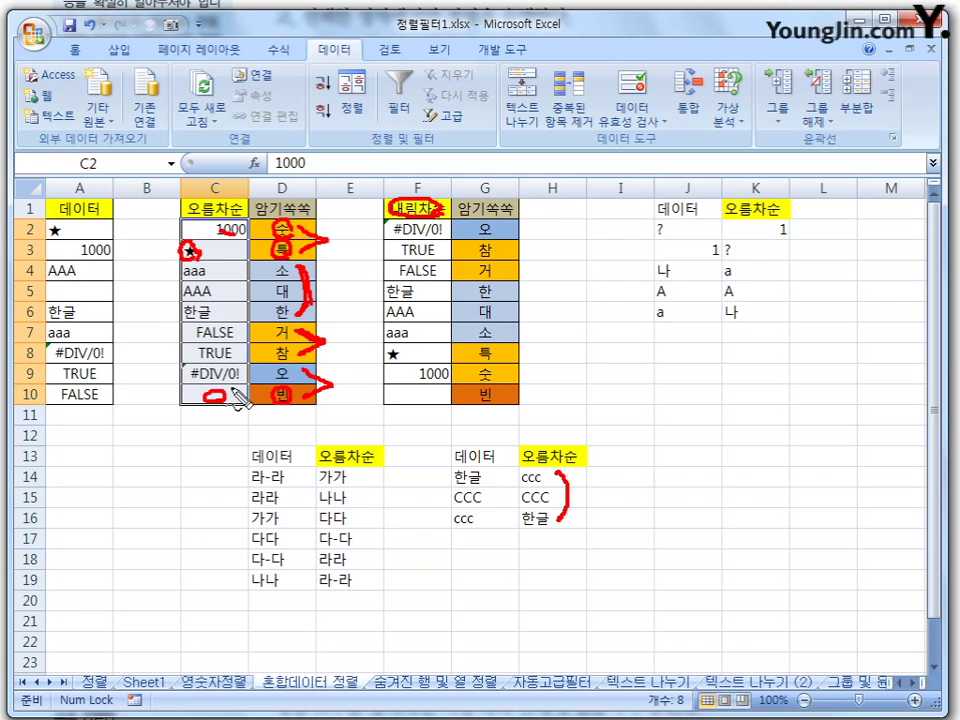
{"action": "mouse_move", "coordinate": [482, 382]}
{"action": "left_mouse_down"}
{"action": "mouse_move", "coordinate": [491, 388]}
{"action": "mouse_move", "coordinate": [478, 383]}
{"action": "left_mouse_up"}
{"action": "left_click", "coordinate": [423, 393]}
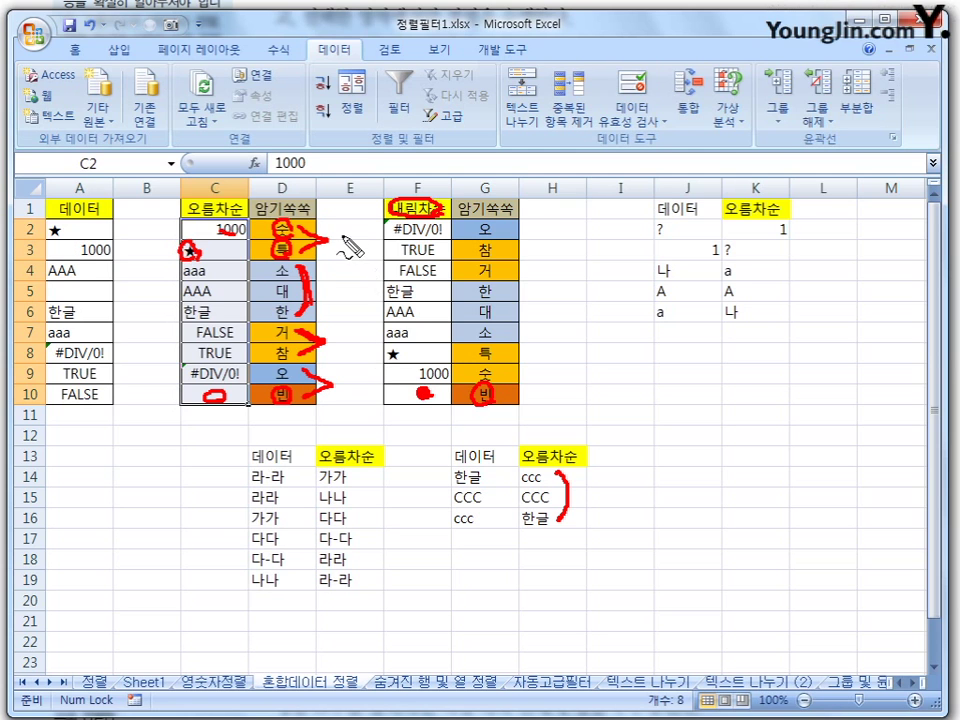
{"action": "mouse_move", "coordinate": [486, 376]}
{"action": "left_mouse_down"}
{"action": "mouse_move", "coordinate": [500, 385]}
{"action": "mouse_move", "coordinate": [492, 362]}
{"action": "mouse_move", "coordinate": [527, 320]}
{"action": "mouse_move", "coordinate": [499, 330]}
{"action": "left_mouse_up"}
{"action": "mouse_move", "coordinate": [500, 275]}
{"action": "left_mouse_down"}
{"action": "mouse_move", "coordinate": [515, 266]}
{"action": "mouse_move", "coordinate": [506, 272]}
{"action": "mouse_move", "coordinate": [515, 229]}
{"action": "left_mouse_up"}
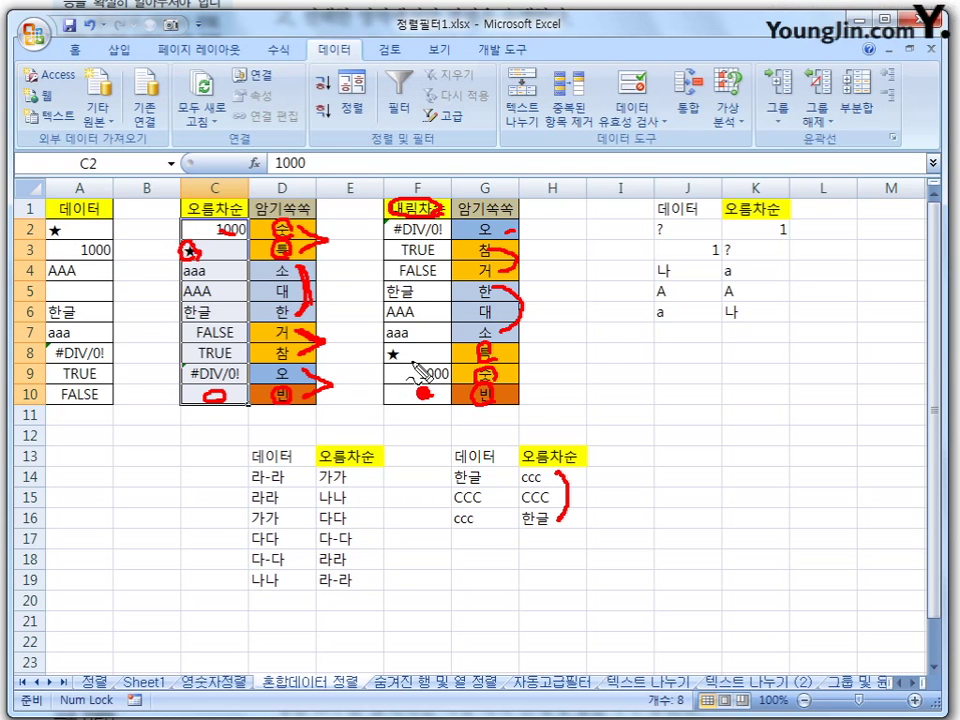
{"action": "key", "text": "Escape"}
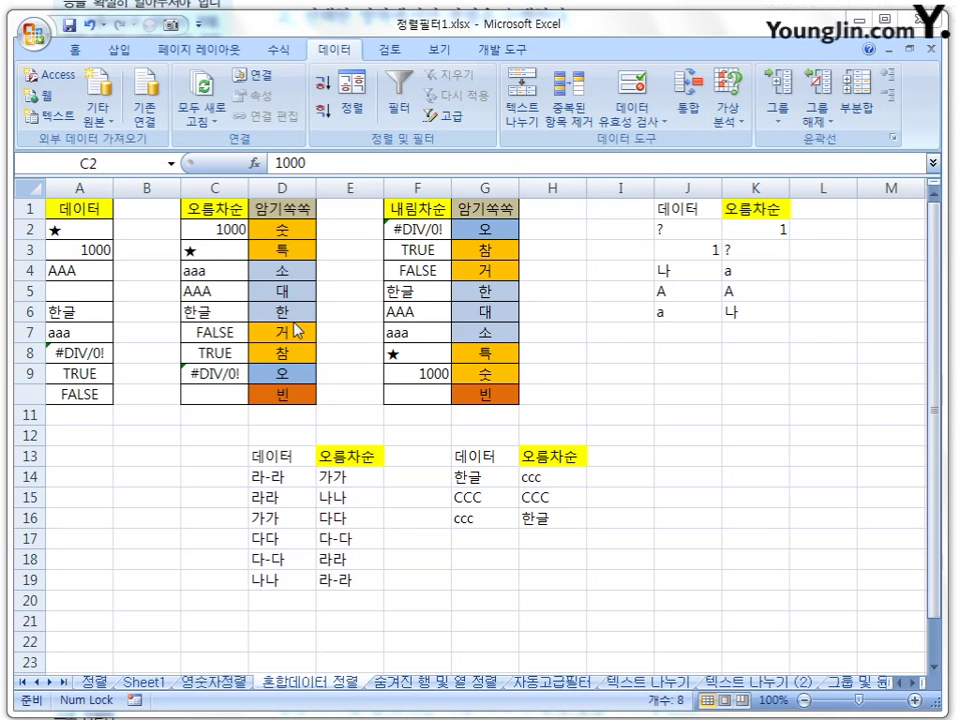
Review the Korean entry in C6 and compare the 데이터 list in J2:J6 with the ascending list in K2:K6
{"action": "left_click", "coordinate": [291, 311]}
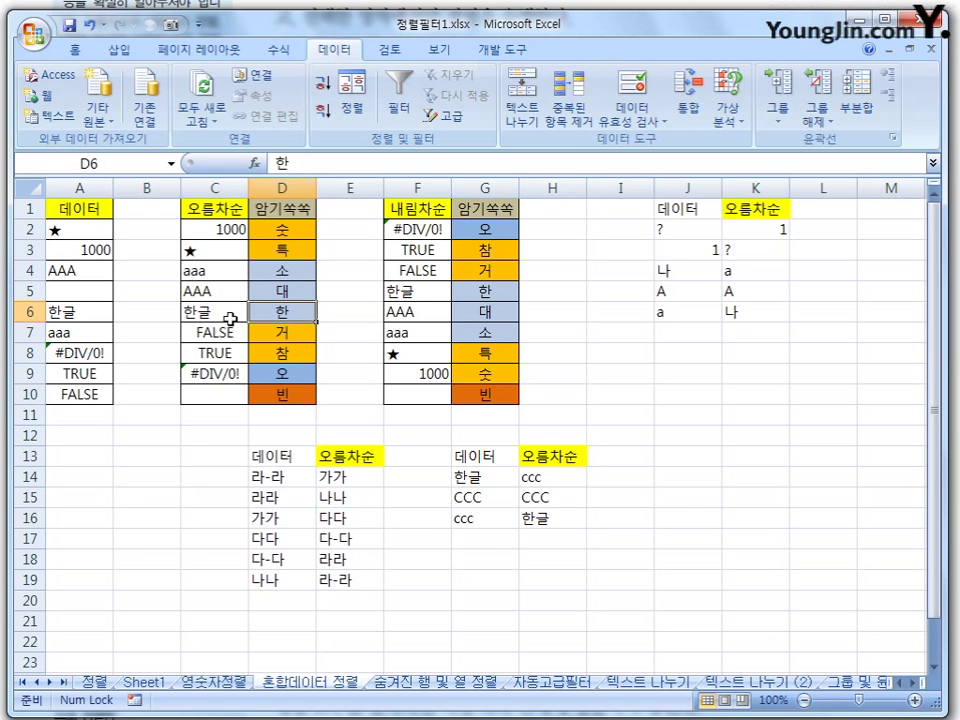
{"action": "left_click", "coordinate": [225, 312]}
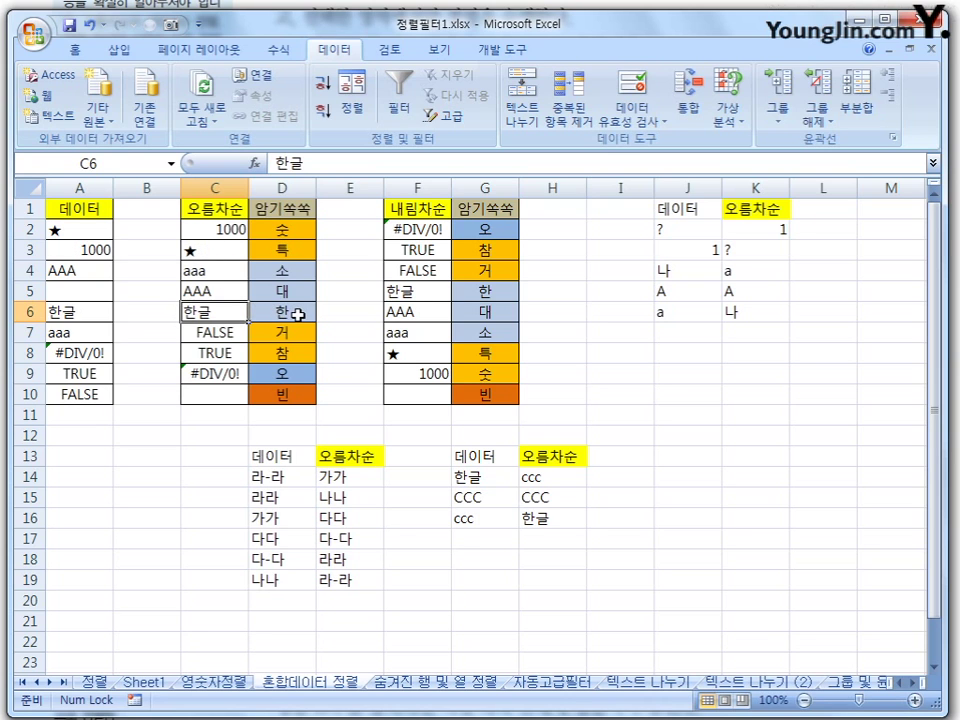
{"action": "left_click", "coordinate": [690, 234]}
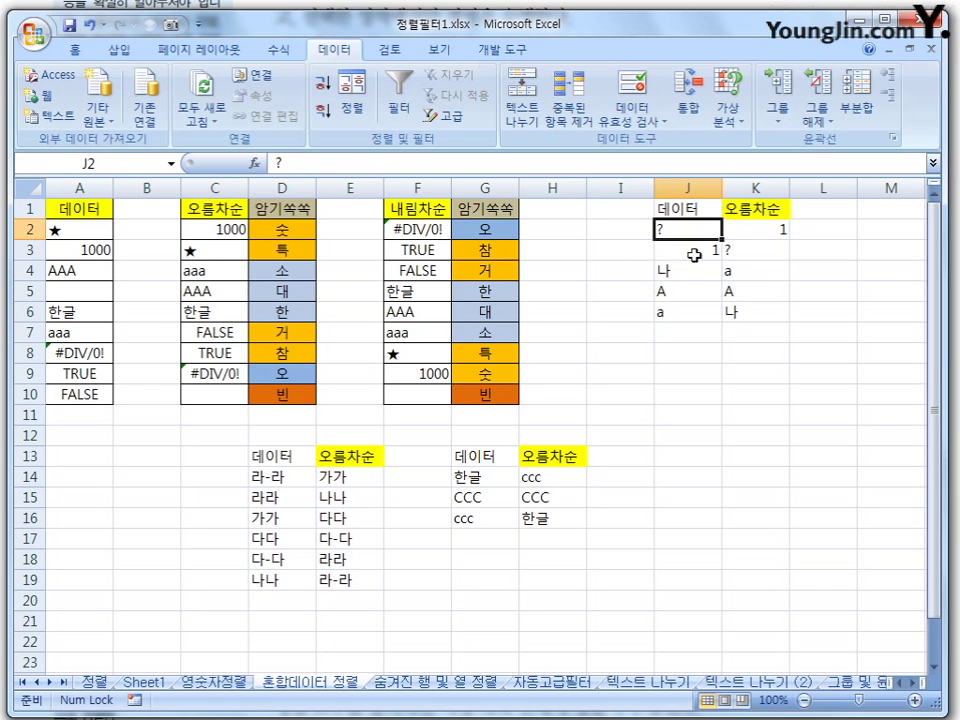
{"action": "left_click_drag", "start_coordinate": [684, 227], "coordinate": [684, 314]}
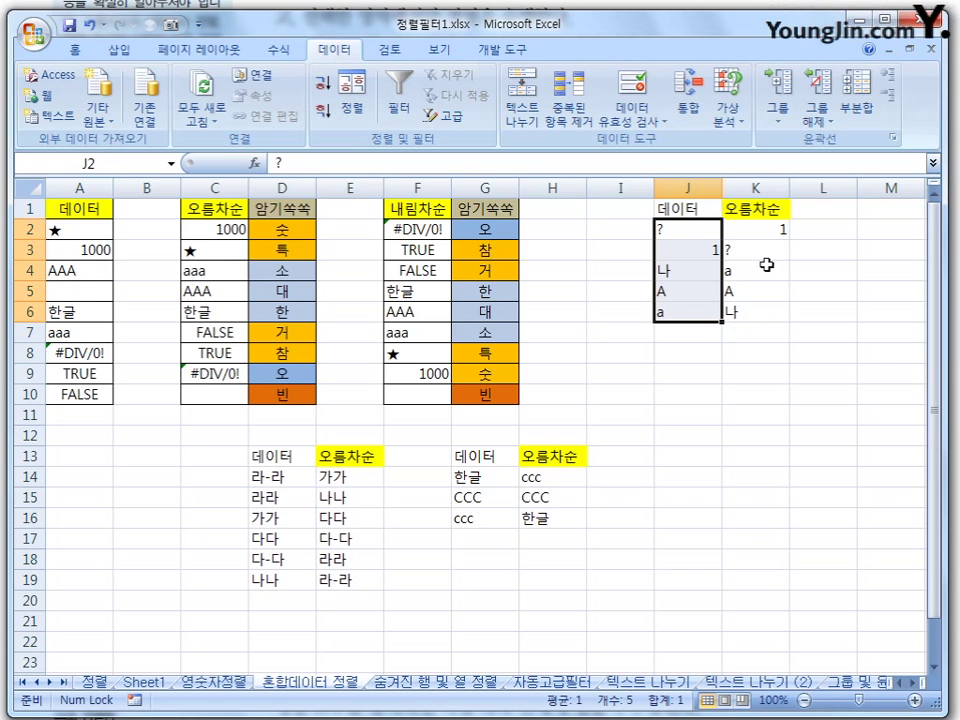
{"action": "left_click", "coordinate": [762, 232]}
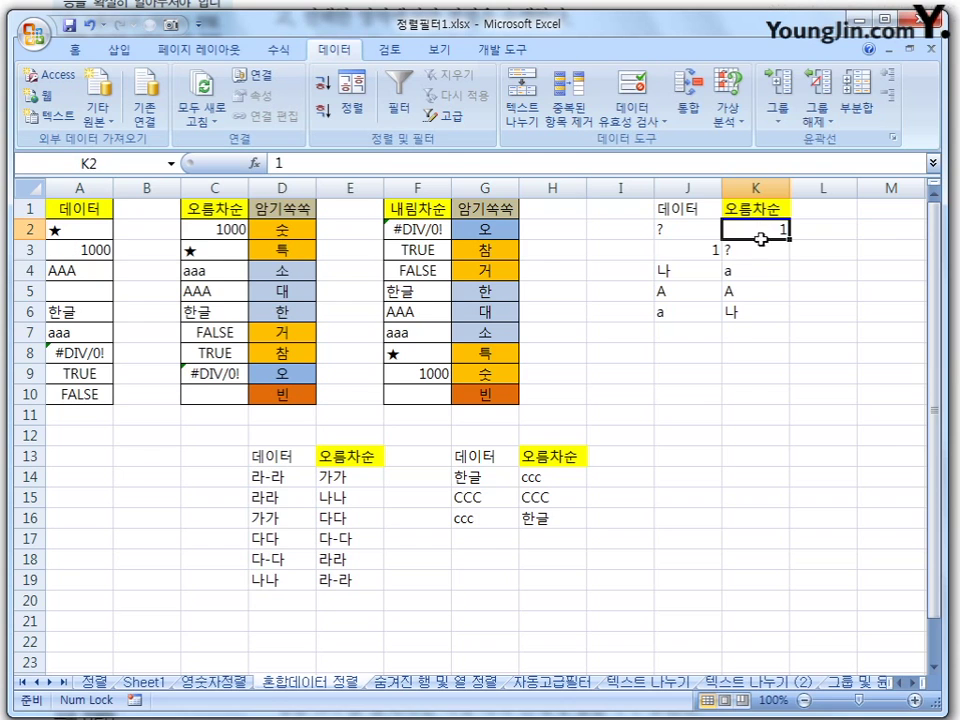
{"action": "left_click_drag", "start_coordinate": [760, 238], "coordinate": [754, 308]}
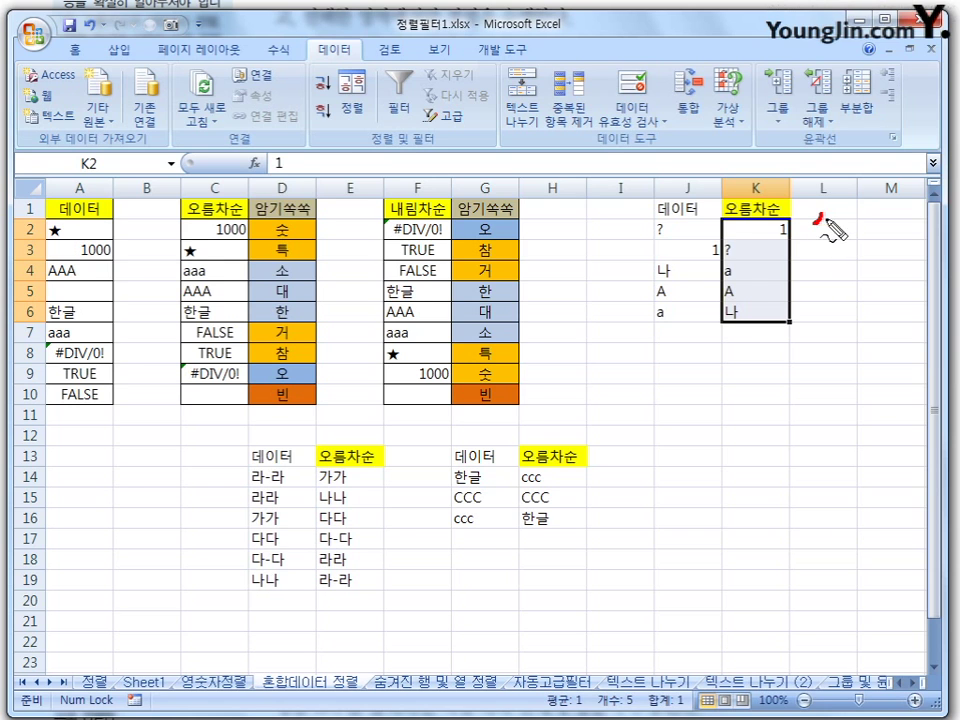
Handwrite the mnemonic 숫특소대한 beside K2:K6, bracket its groups, note 2007 below, and clear the pen marks
{"action": "mouse_move", "coordinate": [833, 230]}
{"action": "left_mouse_down"}
{"action": "mouse_move", "coordinate": [800, 256]}
{"action": "mouse_move", "coordinate": [829, 253]}
{"action": "mouse_move", "coordinate": [816, 268]}
{"action": "mouse_move", "coordinate": [825, 322]}
{"action": "mouse_move", "coordinate": [838, 332]}
{"action": "mouse_move", "coordinate": [824, 358]}
{"action": "mouse_move", "coordinate": [836, 392]}
{"action": "mouse_move", "coordinate": [831, 424]}
{"action": "mouse_move", "coordinate": [832, 413]}
{"action": "left_mouse_up"}
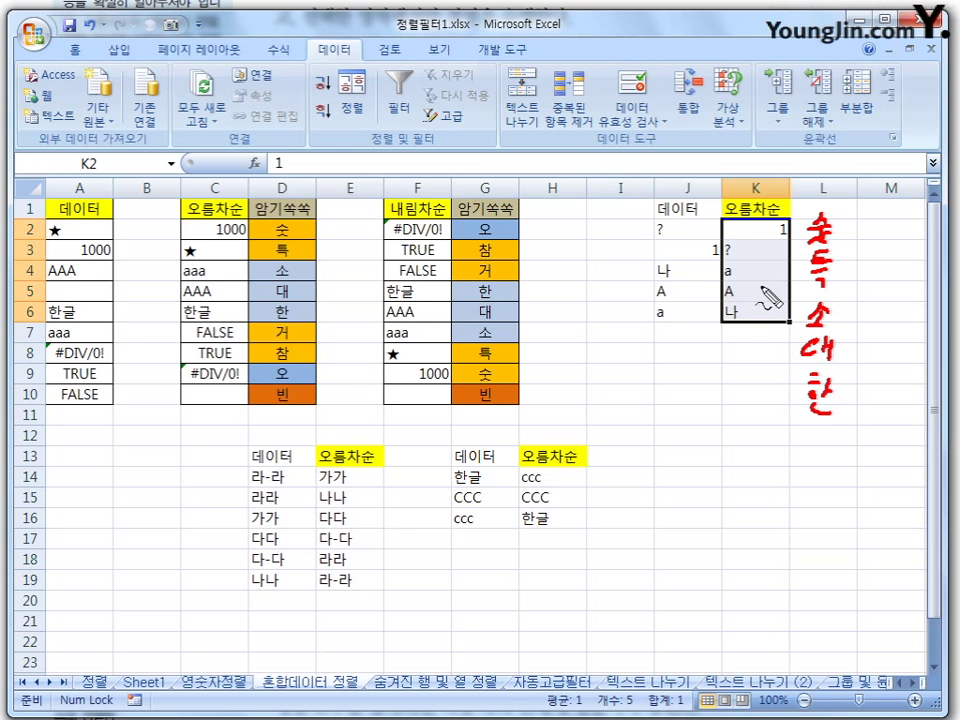
{"action": "left_click_drag", "start_coordinate": [755, 264], "coordinate": [755, 309]}
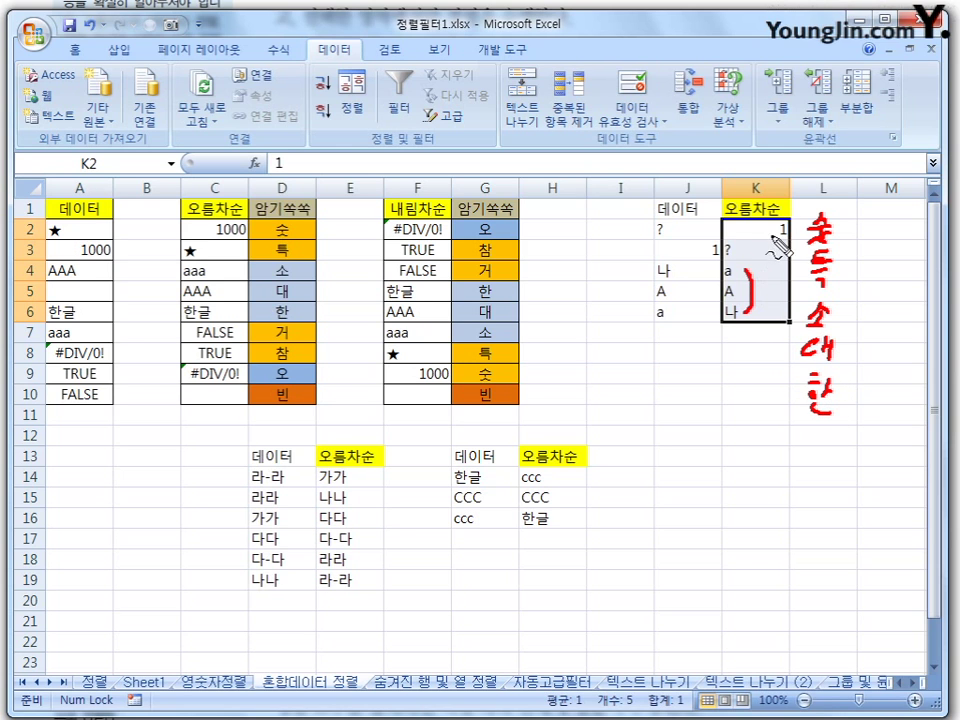
{"action": "left_click_drag", "start_coordinate": [842, 232], "coordinate": [844, 270]}
{"action": "left_click_drag", "start_coordinate": [846, 336], "coordinate": [846, 388]}
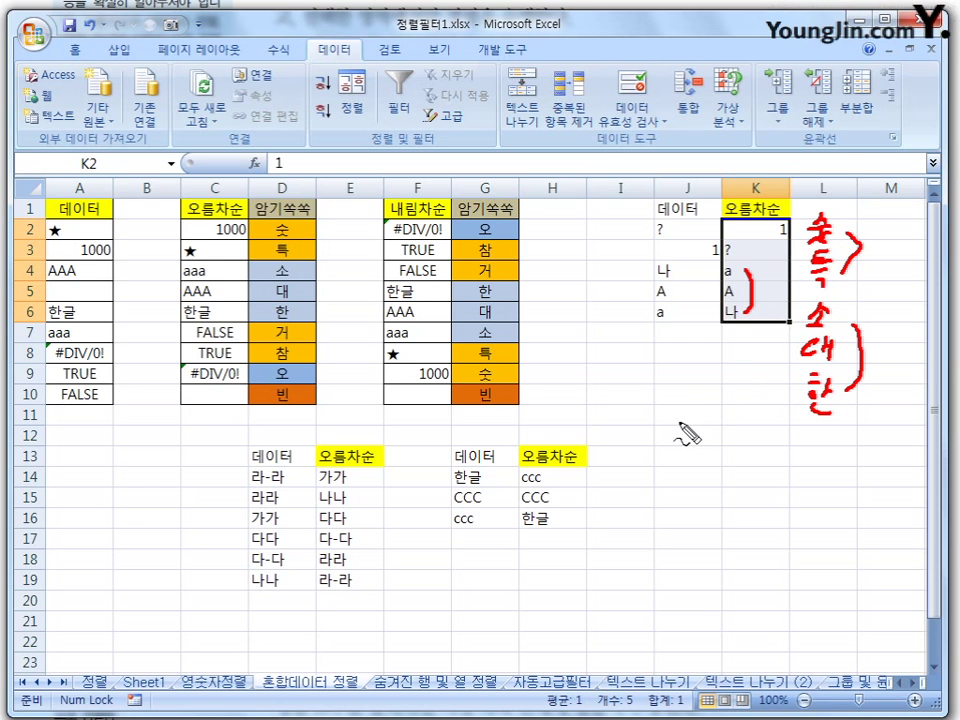
{"action": "mouse_move", "coordinate": [680, 428]}
{"action": "left_mouse_down"}
{"action": "mouse_move", "coordinate": [740, 421]}
{"action": "mouse_move", "coordinate": [729, 446]}
{"action": "left_mouse_up"}
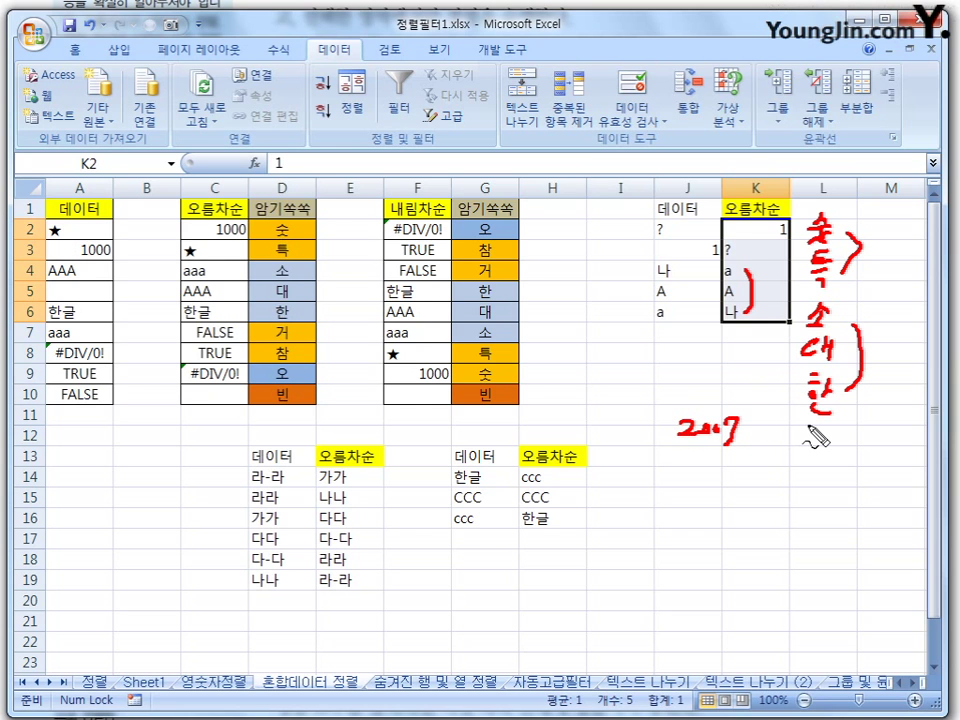
{"action": "key", "text": "Escape"}
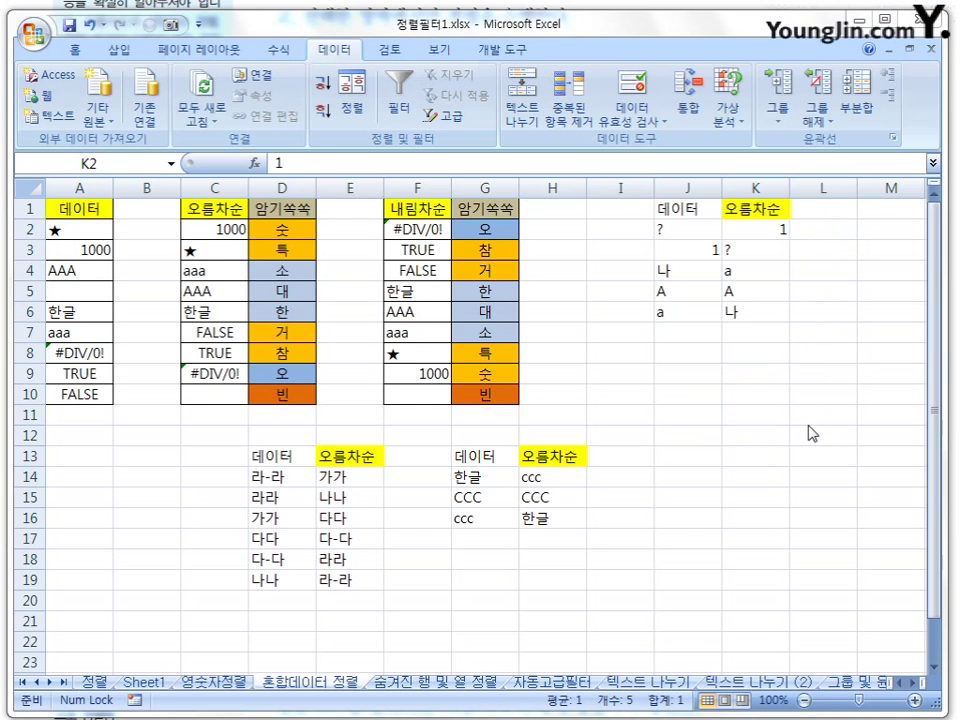
Switch to the textbook page and mark 숫자, 기호 문자 and 영문 소문자 in the 오름차순 정렬 rule
{"action": "key", "text": "alt+Tab"}
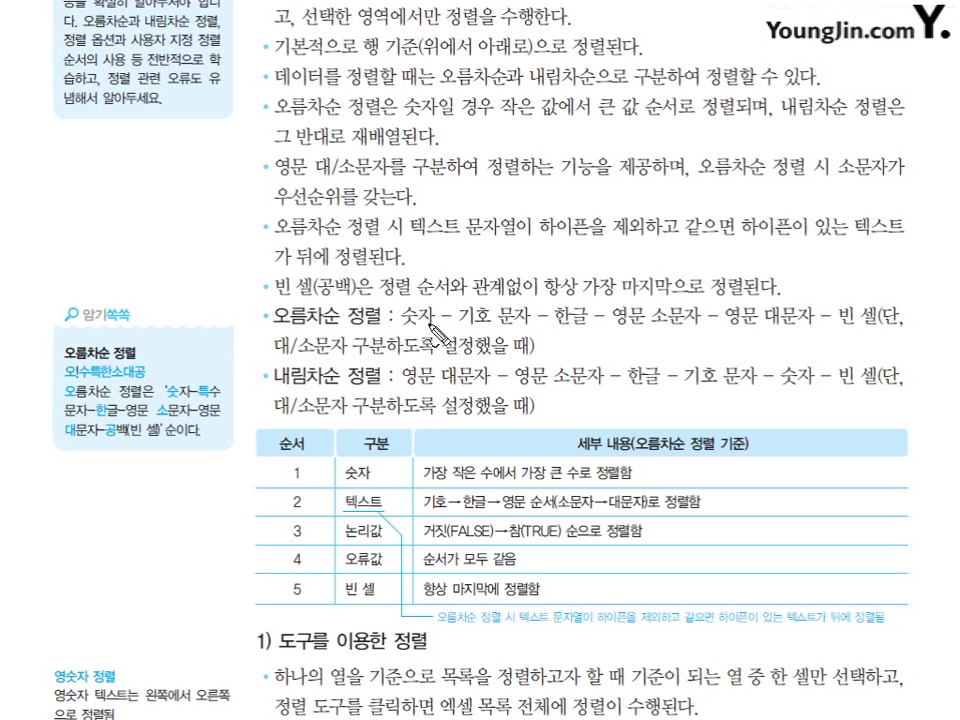
{"action": "mouse_move", "coordinate": [428, 322]}
{"action": "left_mouse_down"}
{"action": "mouse_move", "coordinate": [505, 326]}
{"action": "mouse_move", "coordinate": [476, 301]}
{"action": "mouse_move", "coordinate": [512, 322]}
{"action": "left_mouse_up"}
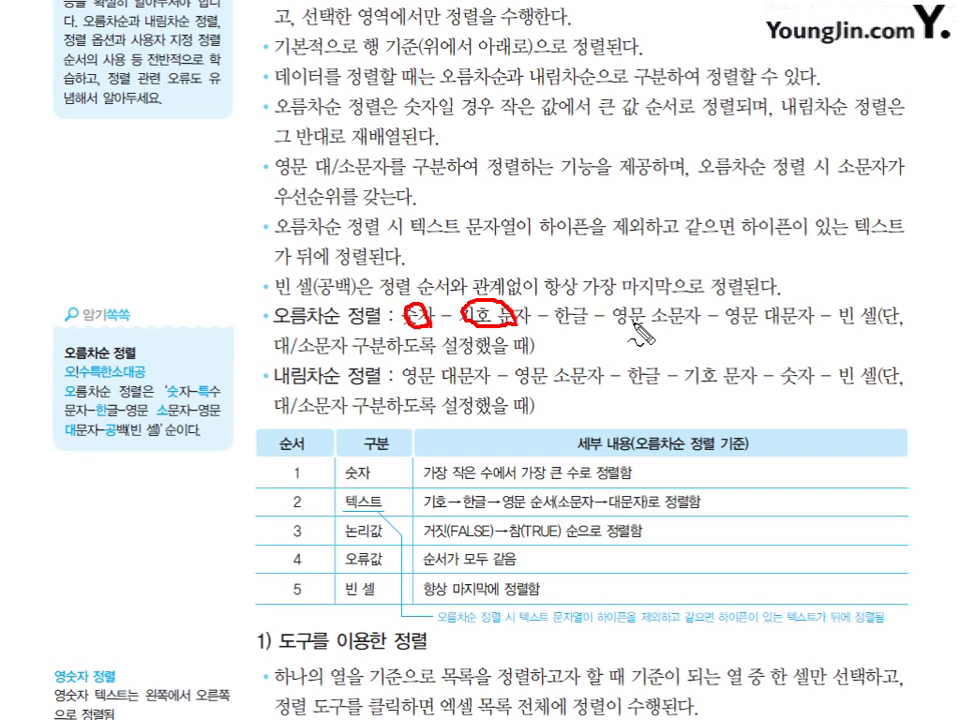
{"action": "left_click_drag", "start_coordinate": [612, 326], "coordinate": [698, 326]}
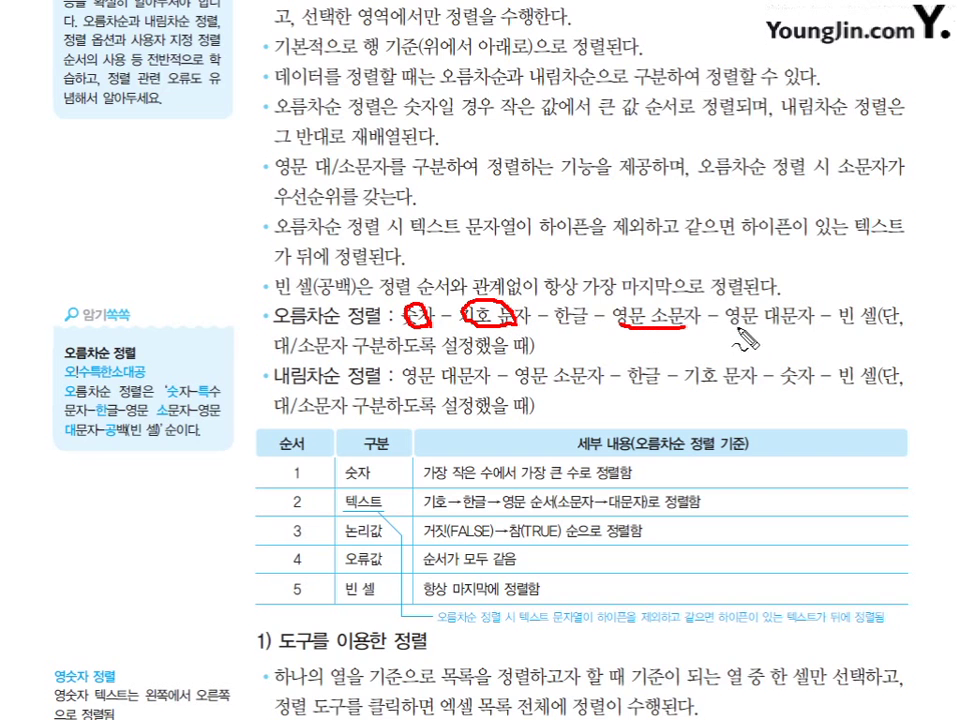
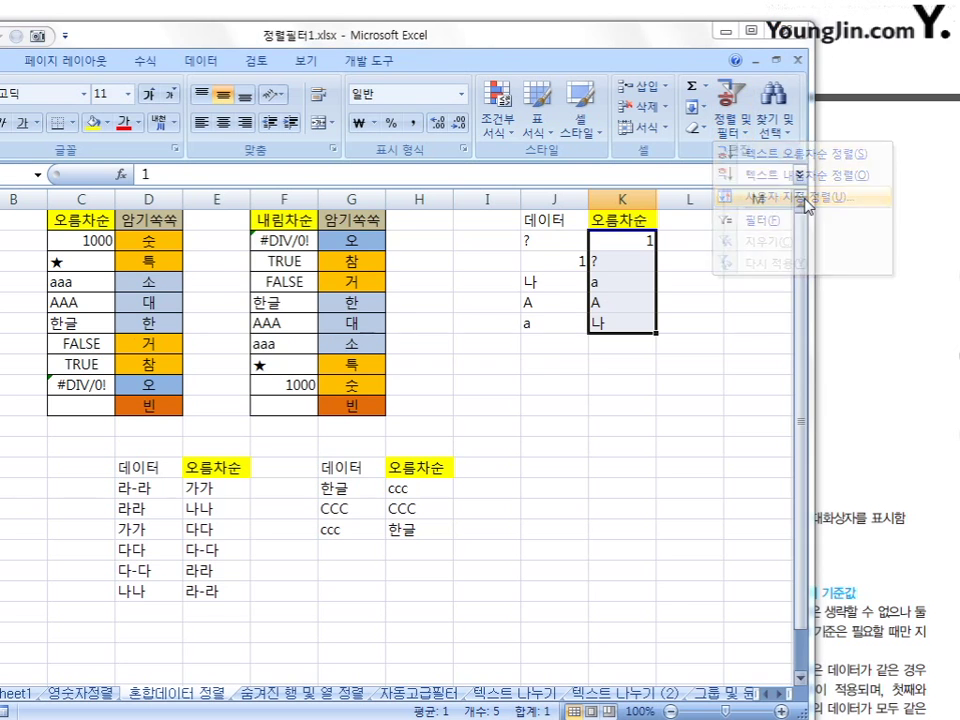
Open the custom sort settings for K2:K6 with the selection expanded, and close them without sorting
{"action": "left_click", "coordinate": [803, 200]}
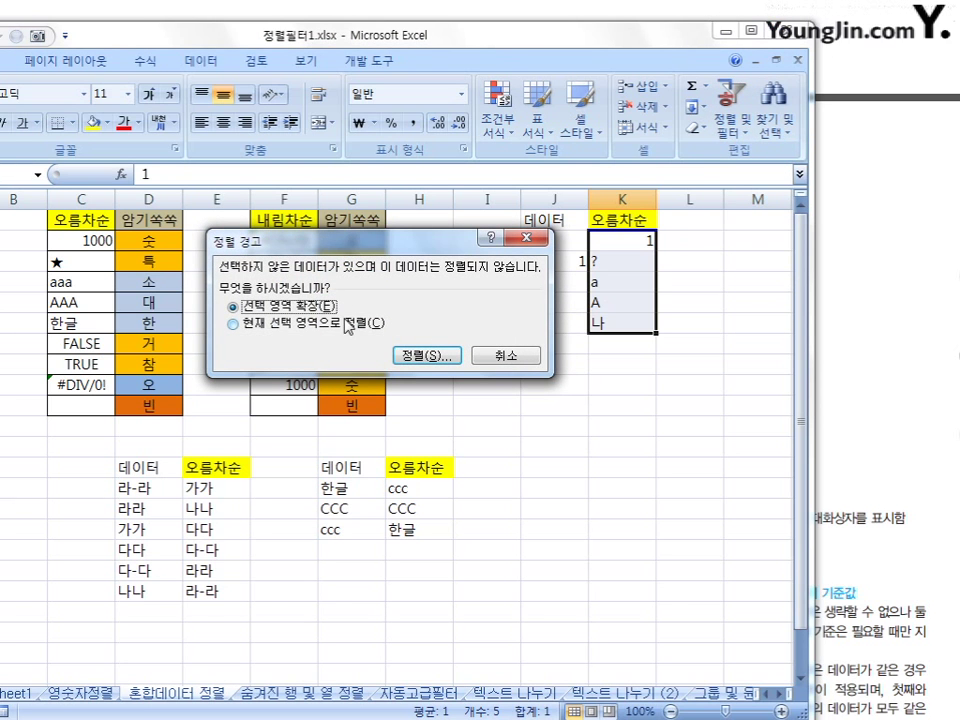
{"action": "left_click", "coordinate": [440, 356]}
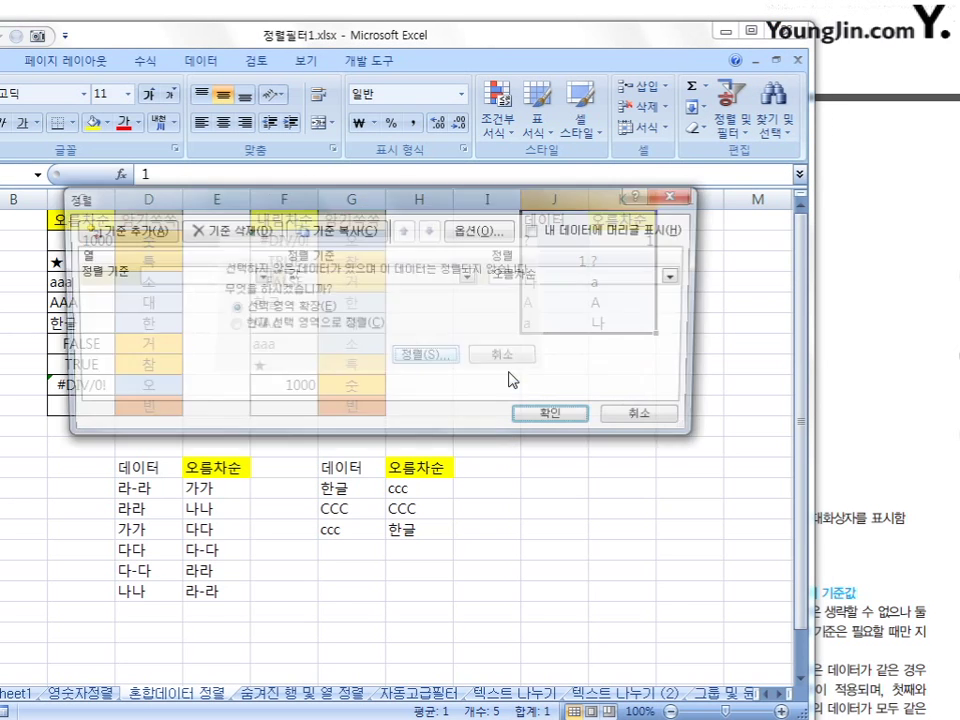
{"action": "left_click", "coordinate": [652, 419]}
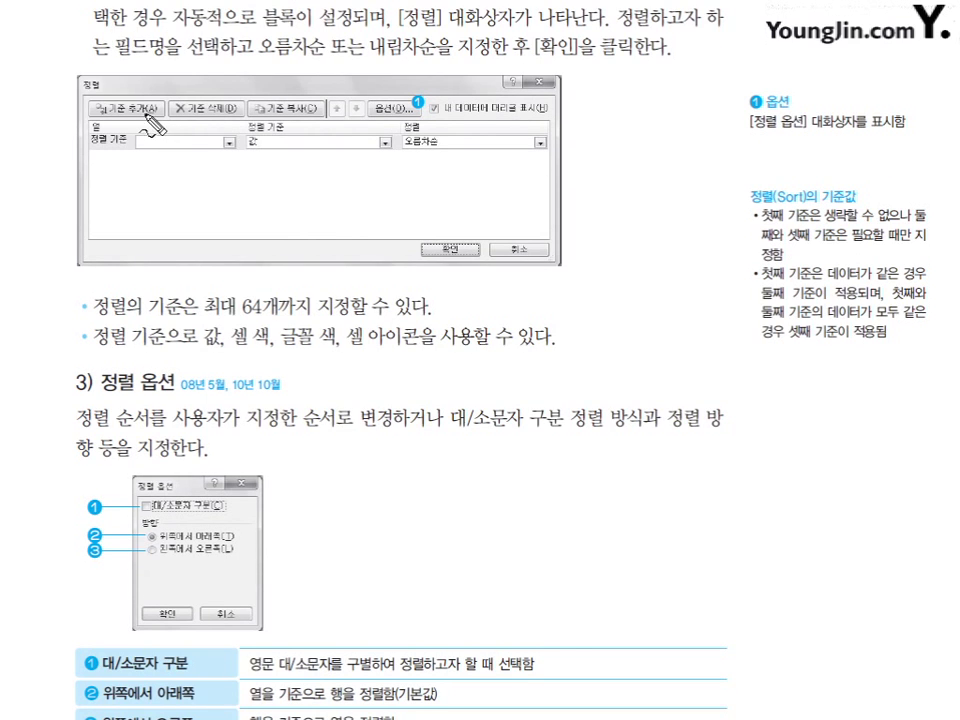
On the textbook page, circle 기준 추가 and 64, underline the criteria 값, 셀 색, 글꼴 색 and 셀 아이콘, and add a star
{"action": "mouse_move", "coordinate": [155, 117]}
{"action": "left_mouse_down"}
{"action": "mouse_move", "coordinate": [112, 111]}
{"action": "mouse_move", "coordinate": [104, 98]}
{"action": "mouse_move", "coordinate": [140, 96]}
{"action": "mouse_move", "coordinate": [152, 110]}
{"action": "left_mouse_up"}
{"action": "mouse_move", "coordinate": [263, 296]}
{"action": "left_mouse_down"}
{"action": "mouse_move", "coordinate": [255, 322]}
{"action": "mouse_move", "coordinate": [268, 316]}
{"action": "left_mouse_up"}
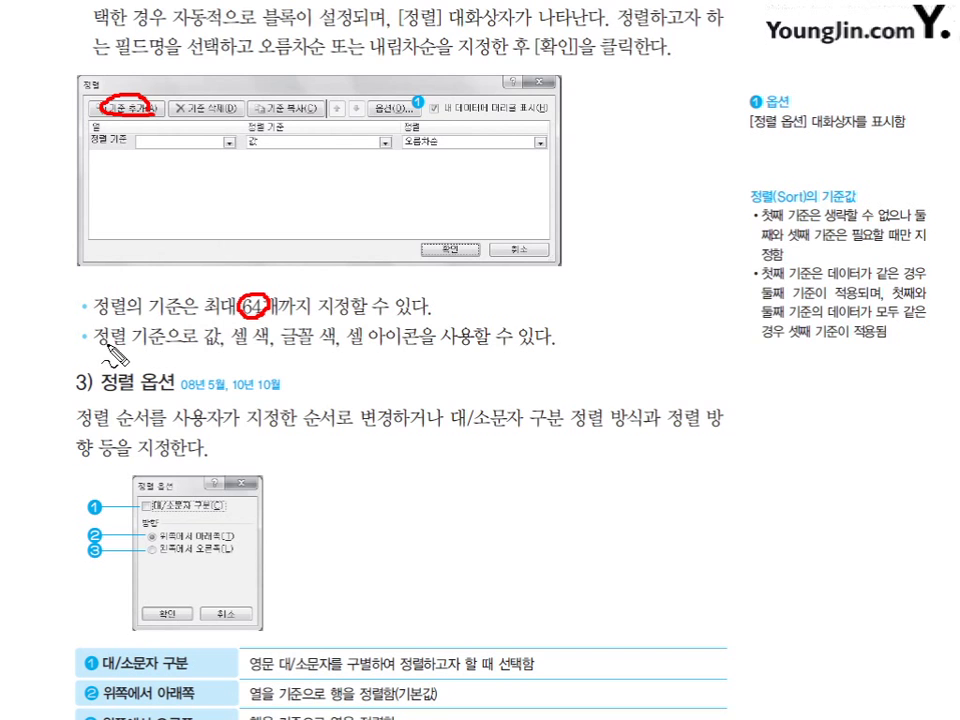
{"action": "mouse_move", "coordinate": [100, 341]}
{"action": "left_mouse_down"}
{"action": "mouse_move", "coordinate": [148, 348]}
{"action": "mouse_move", "coordinate": [200, 332]}
{"action": "mouse_move", "coordinate": [247, 346]}
{"action": "mouse_move", "coordinate": [409, 346]}
{"action": "left_mouse_up"}
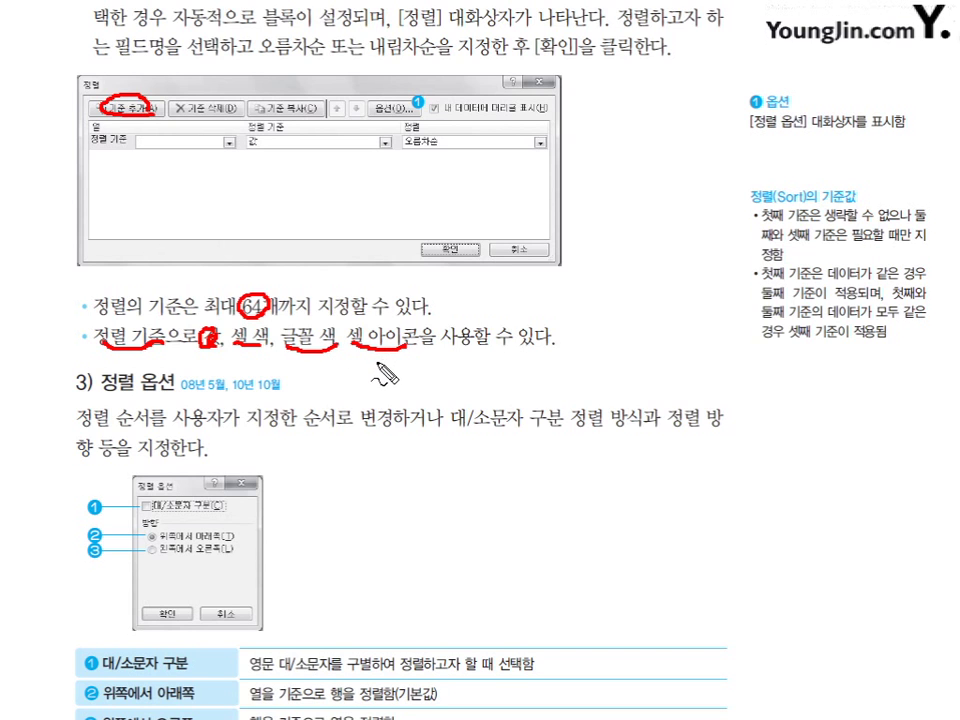
{"action": "left_click_drag", "start_coordinate": [428, 324], "coordinate": [446, 318]}
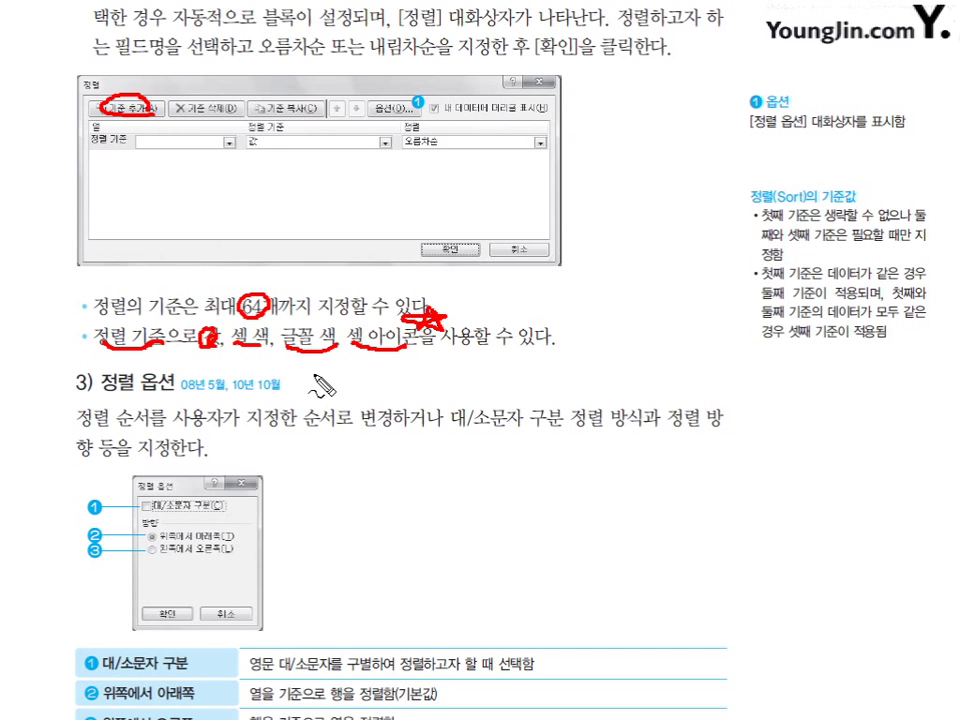
Circle the 정렬 옵션 heading, check-mark 대/소문자 구분 and bracket the two direction options in the pictured dialog
{"action": "mouse_move", "coordinate": [165, 398]}
{"action": "left_mouse_down"}
{"action": "mouse_move", "coordinate": [118, 383]}
{"action": "mouse_move", "coordinate": [175, 378]}
{"action": "left_mouse_up"}
{"action": "mouse_move", "coordinate": [143, 481]}
{"action": "left_mouse_down"}
{"action": "mouse_move", "coordinate": [145, 490]}
{"action": "mouse_move", "coordinate": [240, 440]}
{"action": "left_mouse_up"}
{"action": "mouse_move", "coordinate": [233, 522]}
{"action": "left_mouse_down"}
{"action": "mouse_move", "coordinate": [263, 540]}
{"action": "mouse_move", "coordinate": [240, 548]}
{"action": "left_mouse_up"}
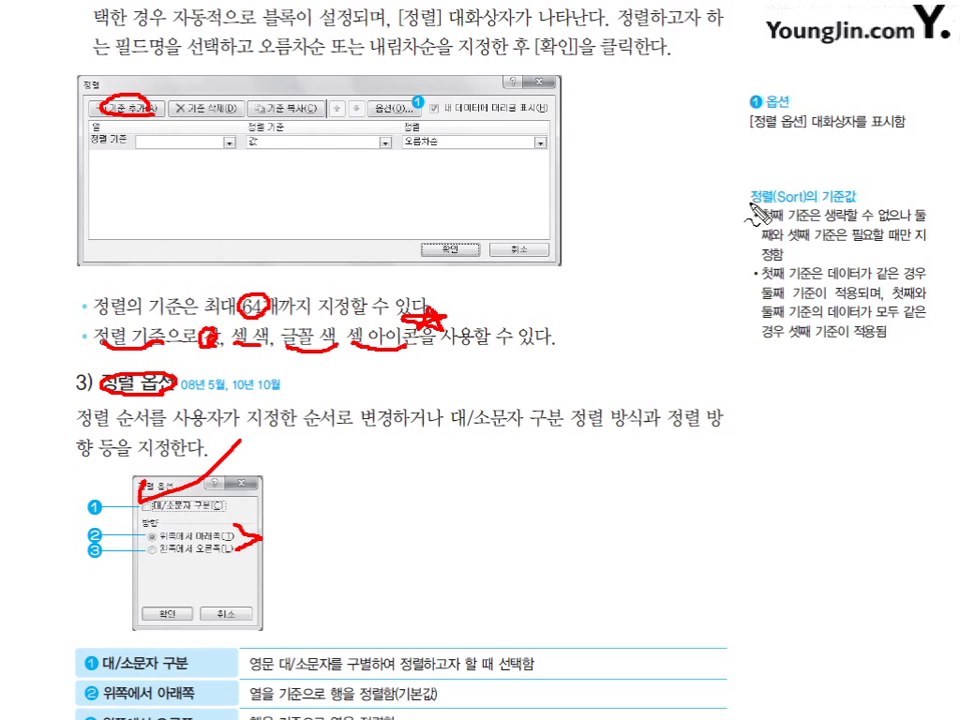
Underline and bracket both notes under 정렬(Sort)의 기준값 in the textbook margin, then clear all pen marks
{"action": "left_click_drag", "start_coordinate": [754, 212], "coordinate": [857, 212]}
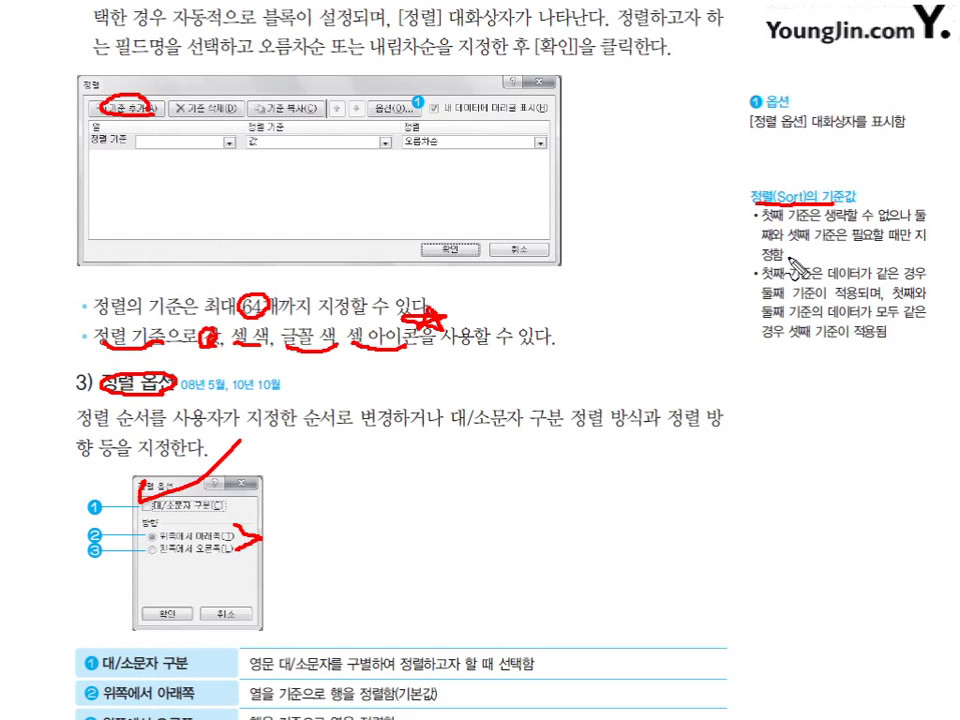
{"action": "mouse_move", "coordinate": [763, 240]}
{"action": "left_mouse_down"}
{"action": "mouse_move", "coordinate": [860, 240]}
{"action": "mouse_move", "coordinate": [888, 222]}
{"action": "left_mouse_up"}
{"action": "left_click_drag", "start_coordinate": [760, 240], "coordinate": [893, 240]}
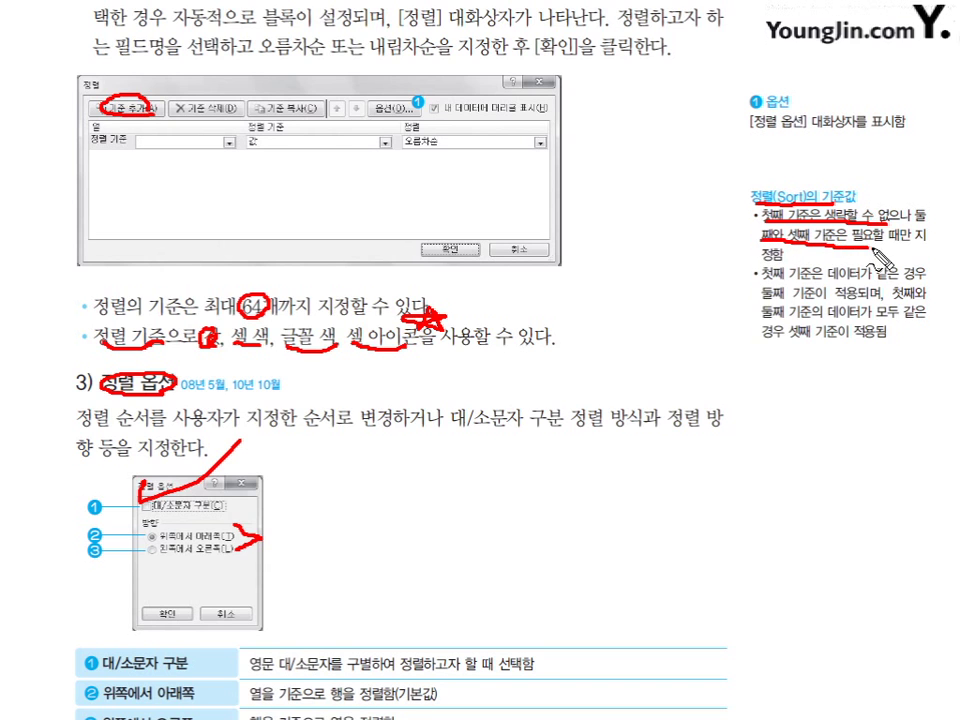
{"action": "mouse_move", "coordinate": [783, 255]}
{"action": "left_mouse_down"}
{"action": "mouse_move", "coordinate": [738, 246]}
{"action": "mouse_move", "coordinate": [805, 276]}
{"action": "mouse_move", "coordinate": [893, 277]}
{"action": "left_mouse_up"}
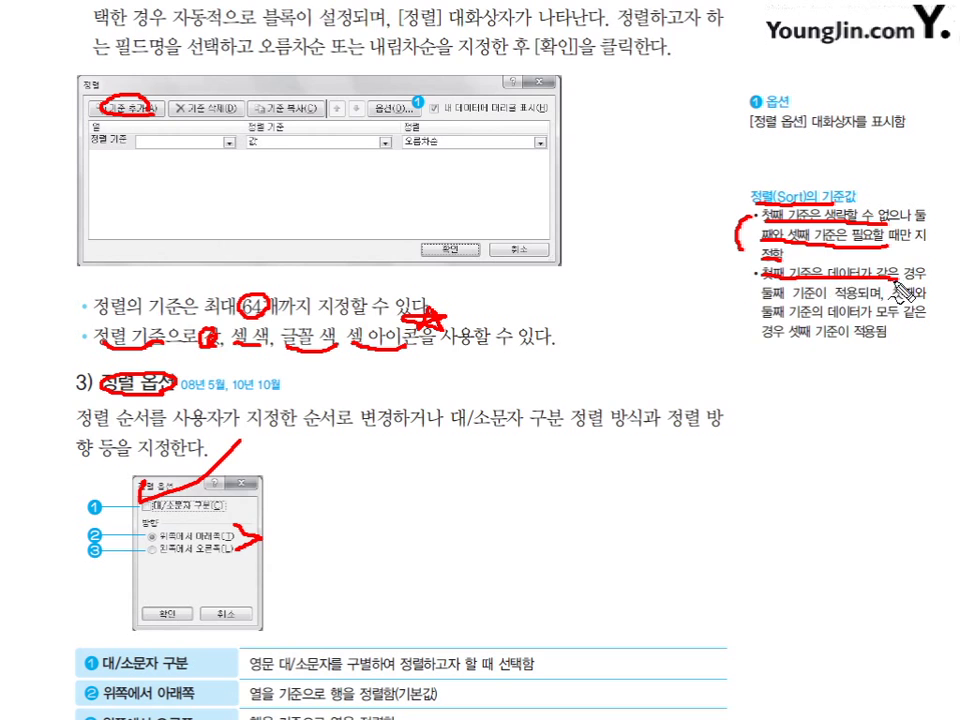
{"action": "left_click_drag", "start_coordinate": [761, 294], "coordinate": [858, 299]}
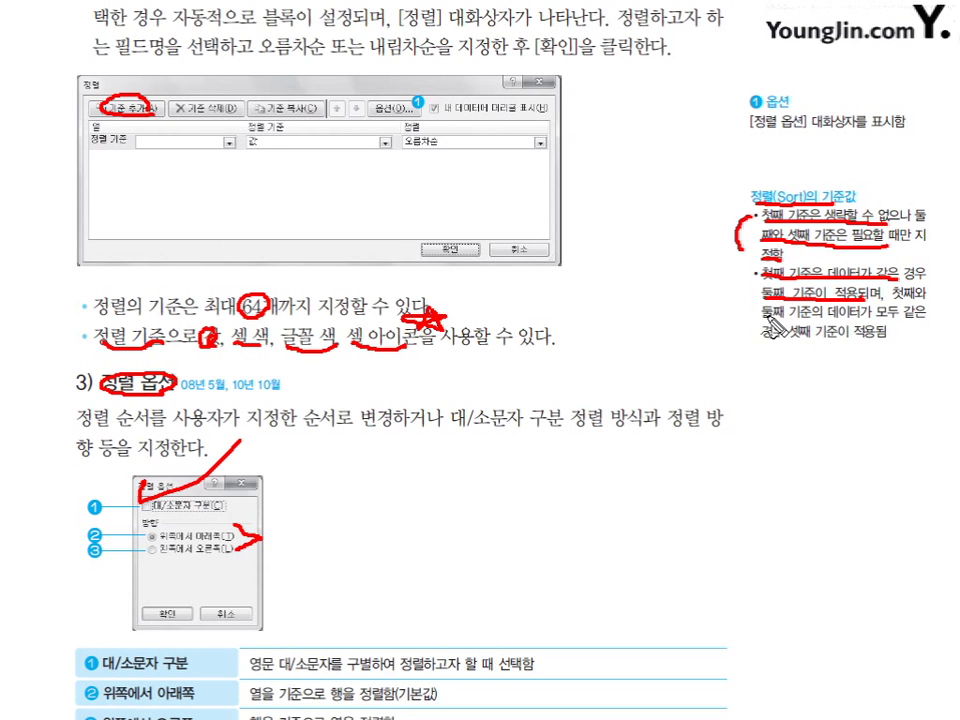
{"action": "left_click_drag", "start_coordinate": [768, 316], "coordinate": [895, 317]}
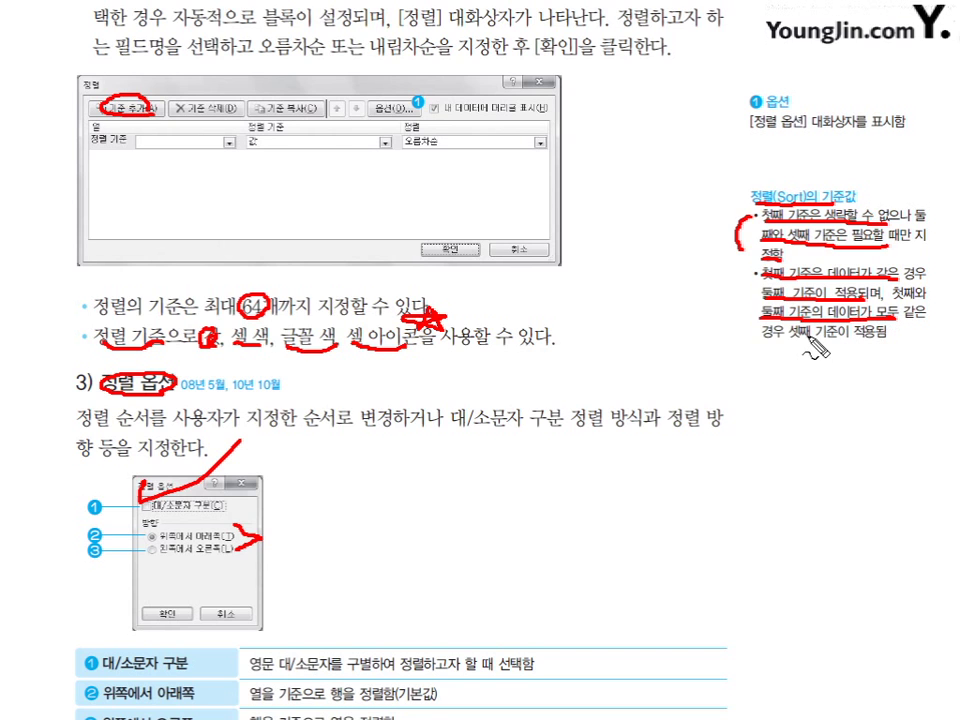
{"action": "left_click_drag", "start_coordinate": [772, 346], "coordinate": [867, 345]}
{"action": "mouse_move", "coordinate": [748, 268]}
{"action": "left_mouse_down"}
{"action": "mouse_move", "coordinate": [737, 292]}
{"action": "mouse_move", "coordinate": [752, 337]}
{"action": "left_mouse_up"}
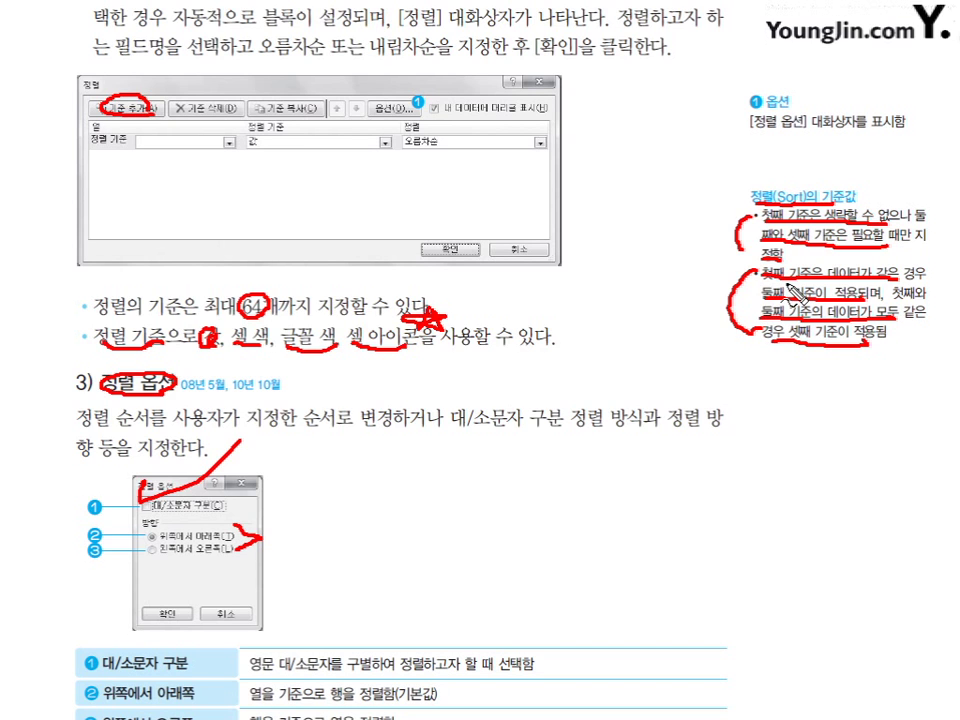
{"action": "key", "text": "Escape"}
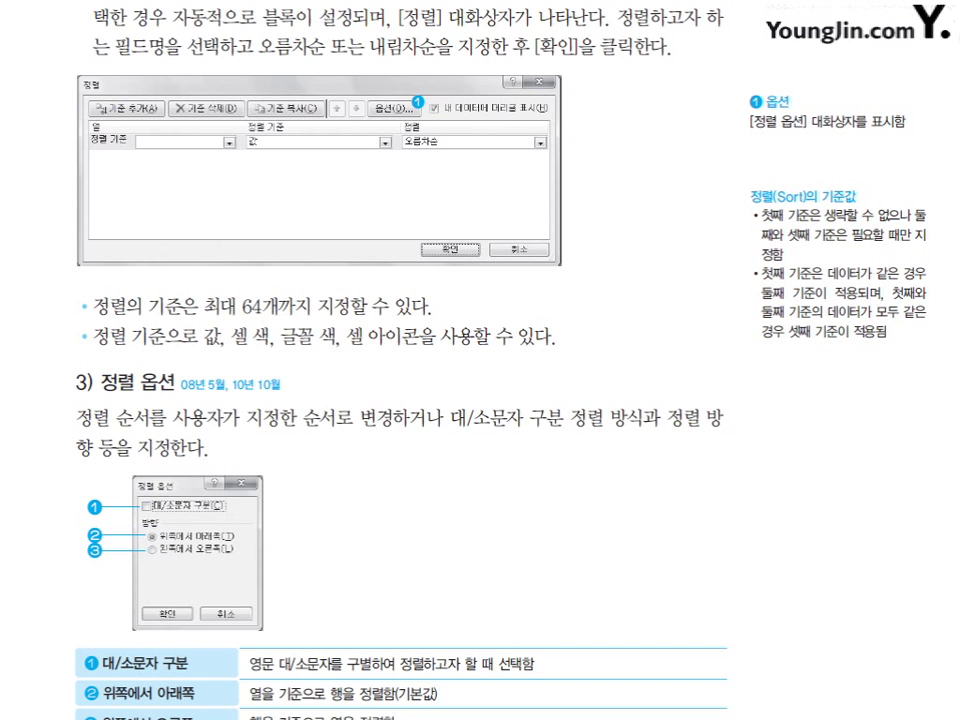
Return to Excel, open the Sort dialog for the score table on the 정렬 sheet and review its available sort columns
{"action": "scroll", "coordinate": [390, 360], "scroll_direction": "down", "scroll_amount": 5}
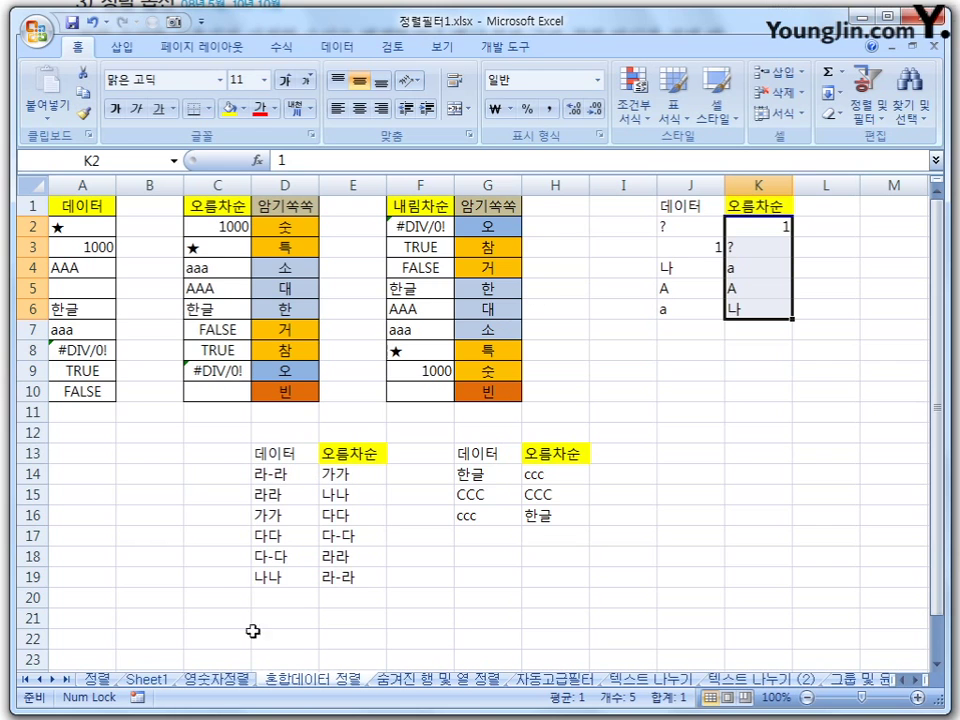
{"action": "left_click", "coordinate": [98, 679]}
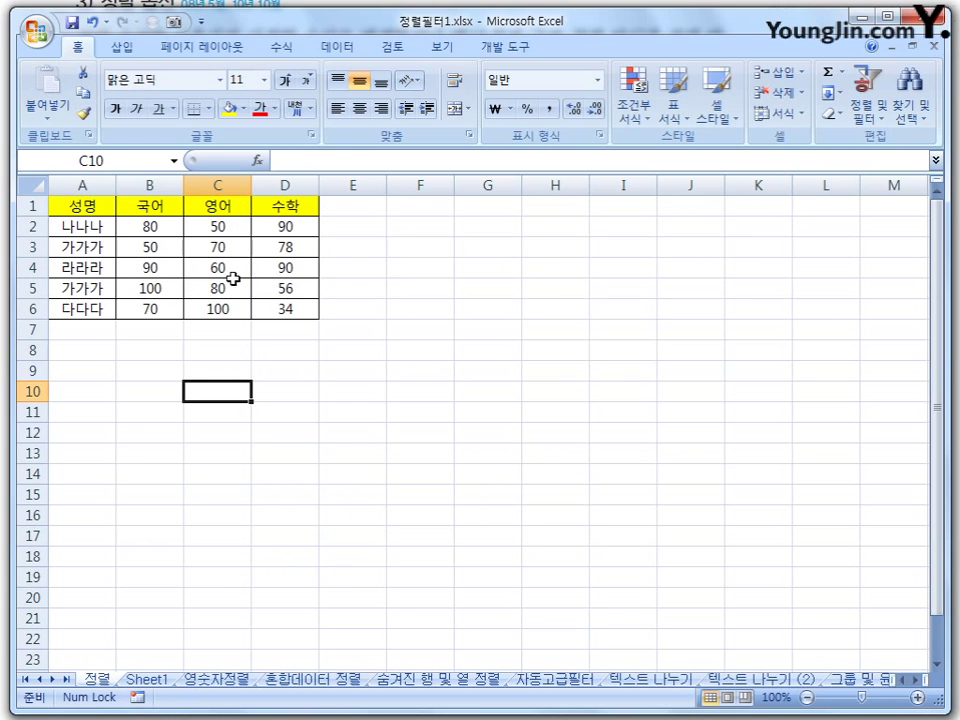
{"action": "left_click", "coordinate": [165, 264]}
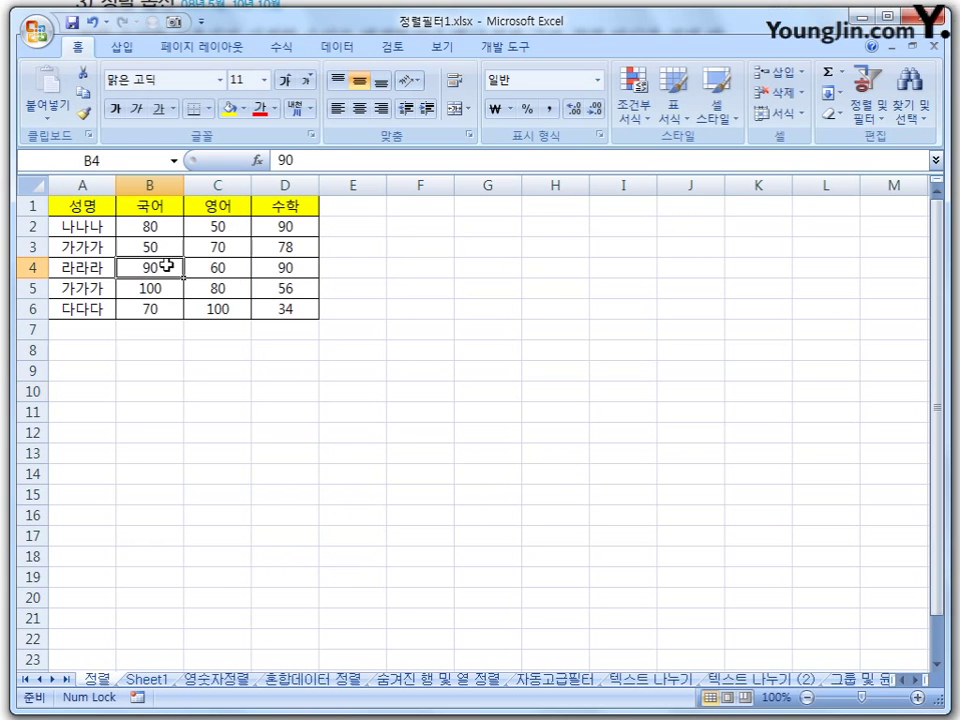
{"action": "left_click", "coordinate": [340, 48]}
{"action": "left_click", "coordinate": [356, 100]}
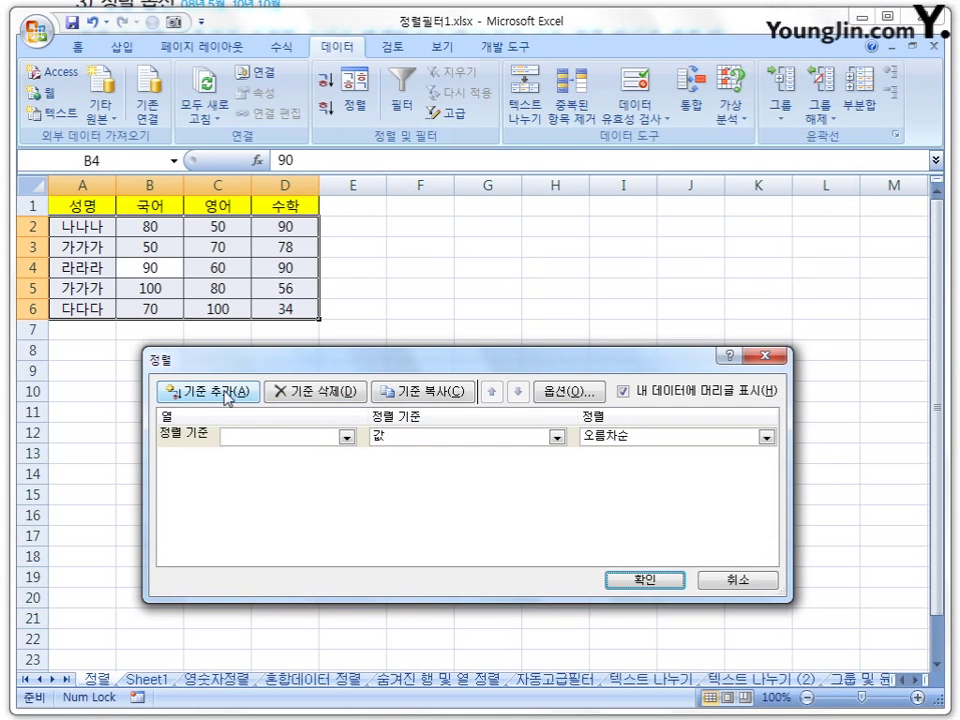
{"action": "left_click", "coordinate": [346, 437]}
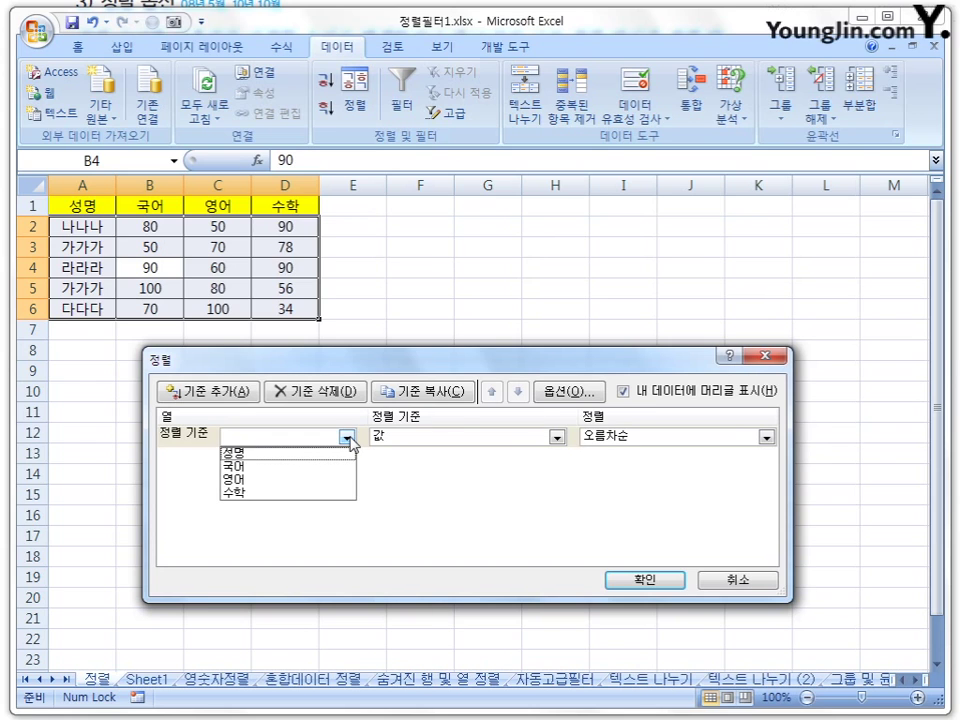
{"action": "left_click", "coordinate": [346, 437]}
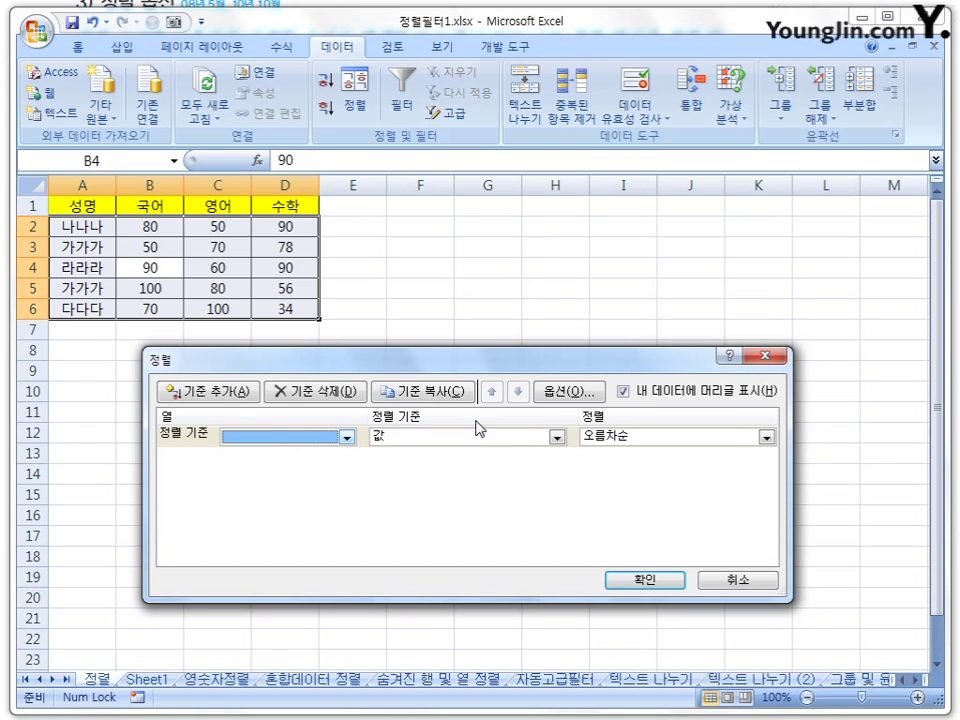
Turn the 내 데이터에 머리글 표시 option off and back on, and review the sort options without changing them
{"action": "left_click", "coordinate": [623, 392]}
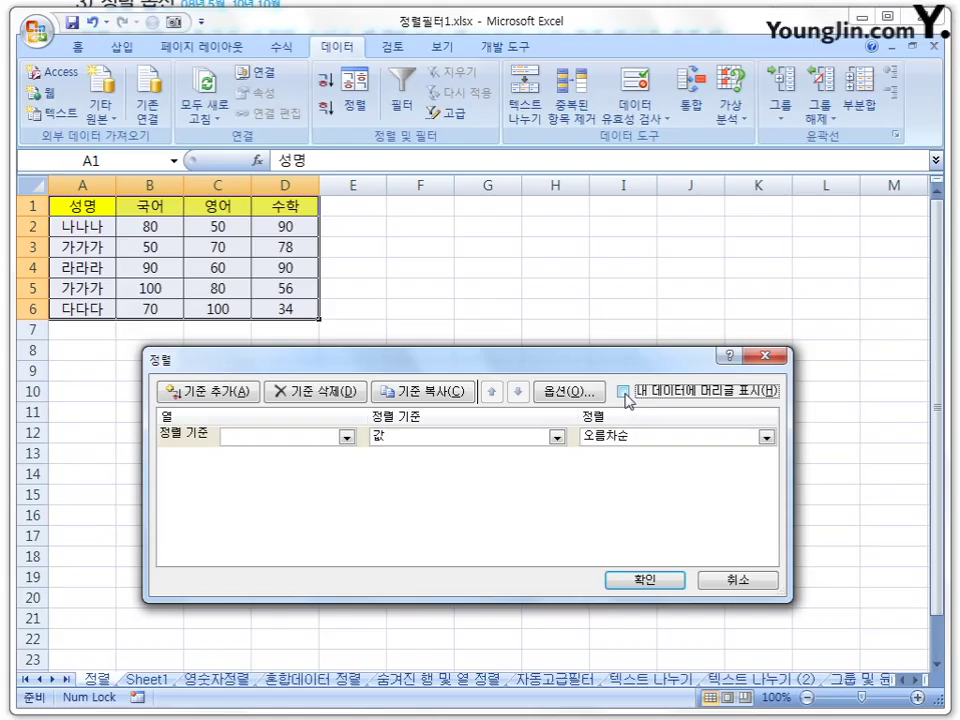
{"action": "left_click", "coordinate": [623, 392]}
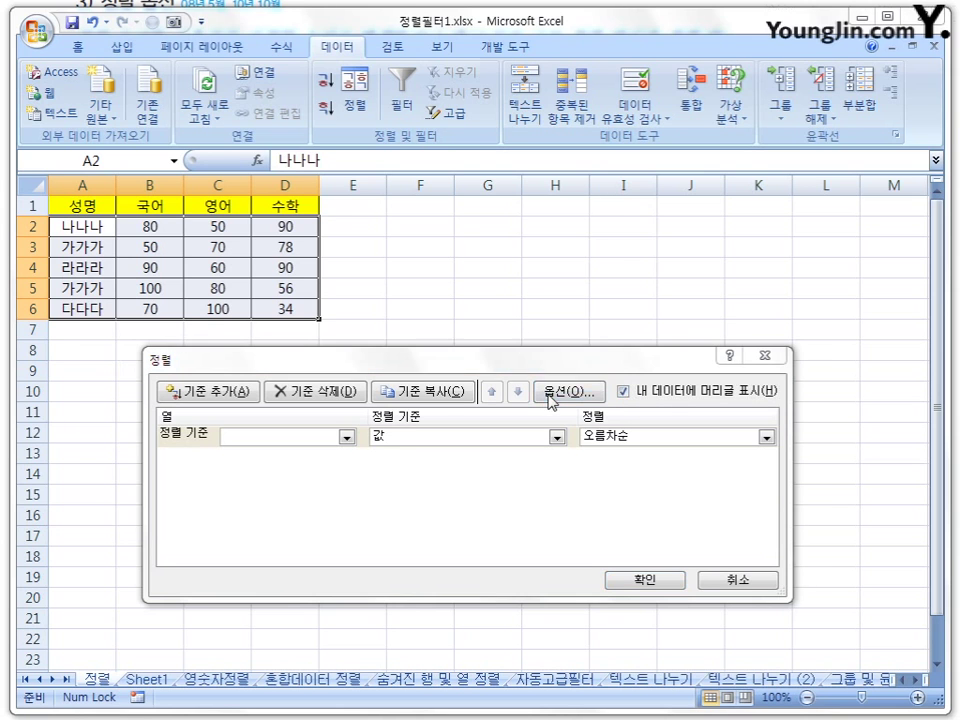
{"action": "left_click", "coordinate": [565, 397]}
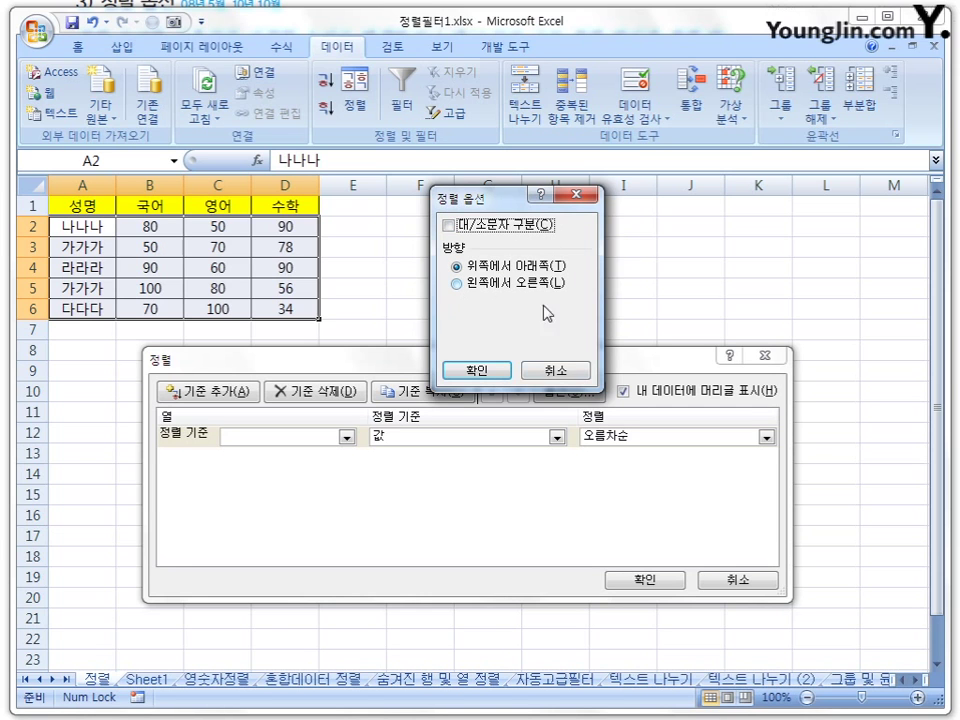
{"action": "left_click", "coordinate": [555, 370]}
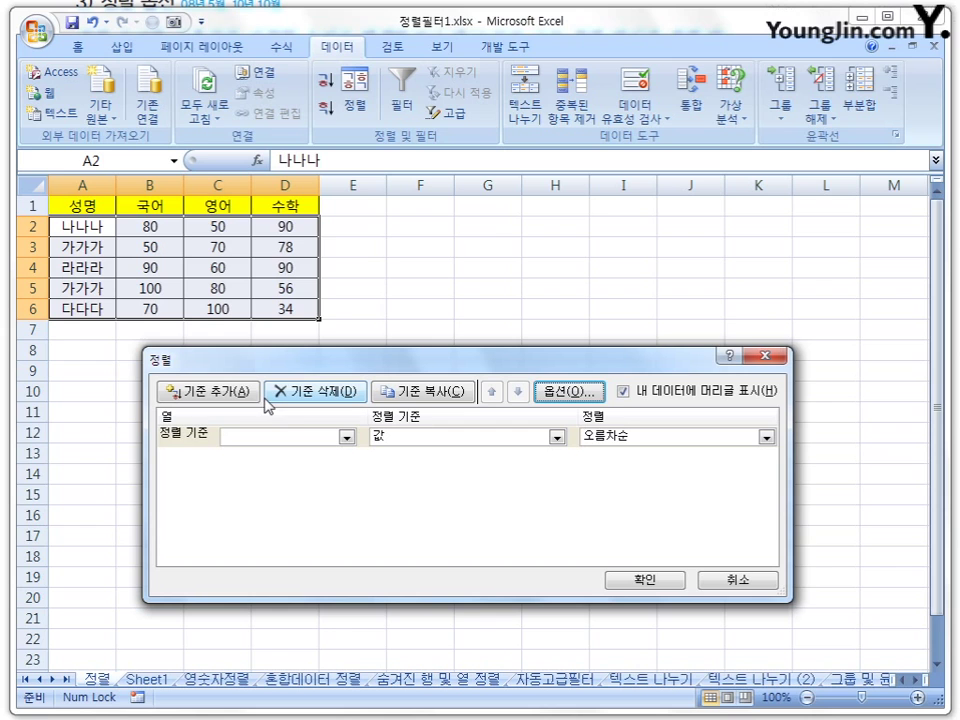
Sort the score table by 성명 on 값 in 오름차순 order, reviewing the other sort criteria types
{"action": "left_click", "coordinate": [346, 437]}
{"action": "left_click", "coordinate": [281, 455]}
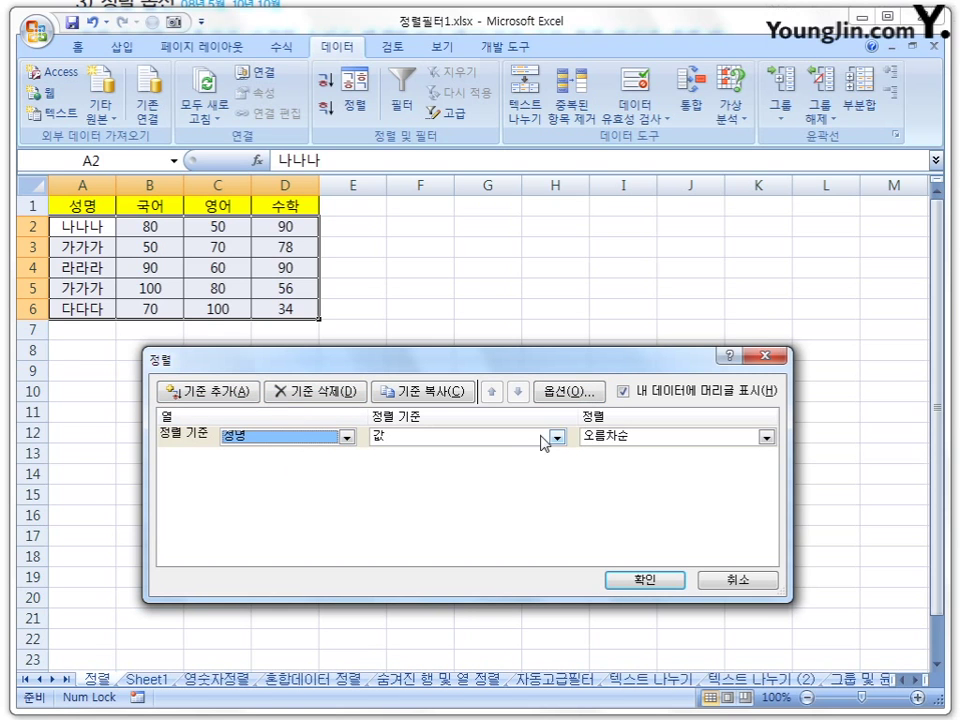
{"action": "left_click", "coordinate": [557, 437]}
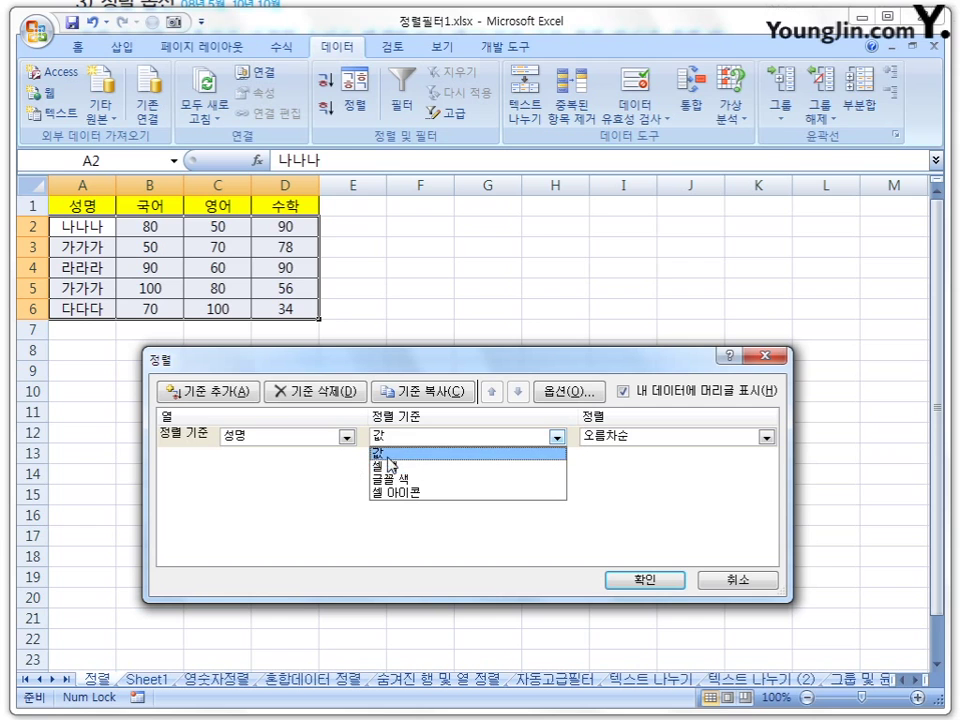
{"action": "left_click", "coordinate": [390, 457]}
{"action": "left_click", "coordinate": [557, 437]}
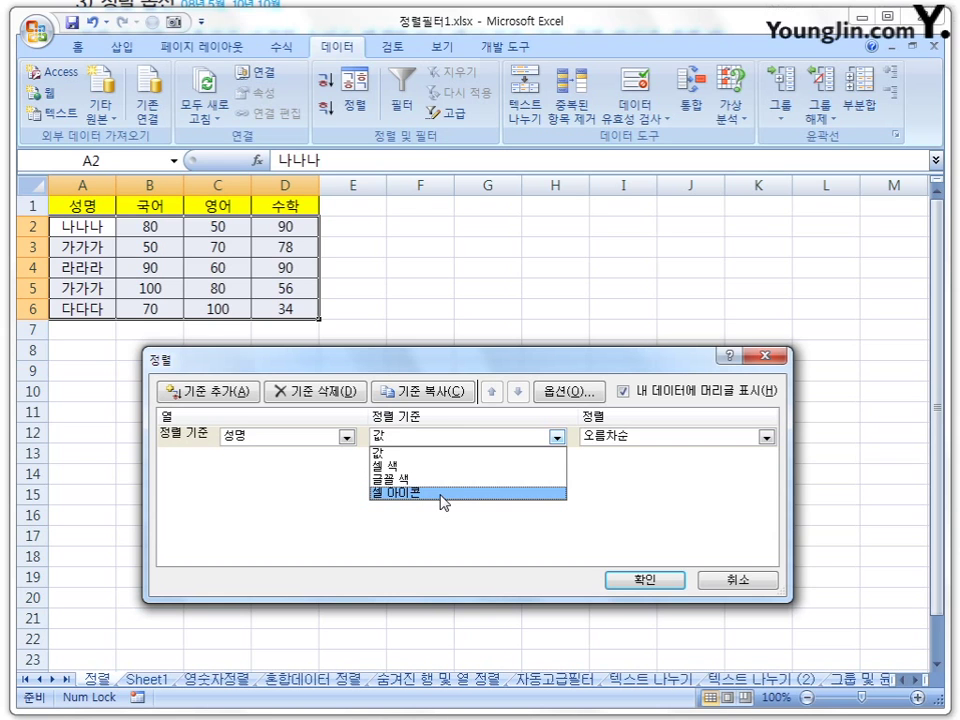
{"action": "left_click", "coordinate": [444, 455]}
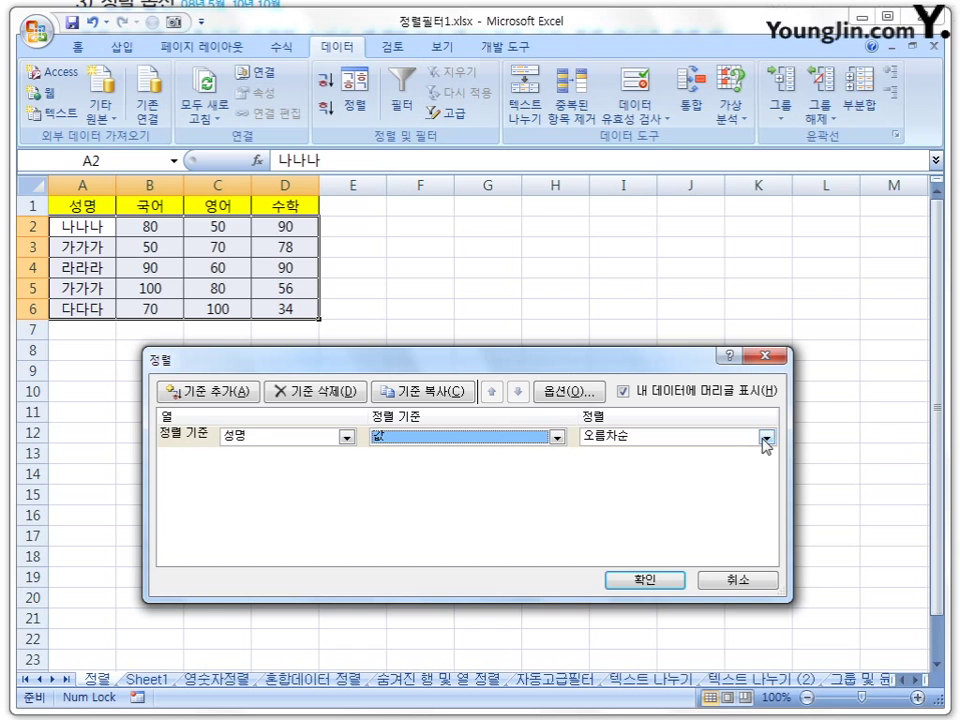
{"action": "left_click", "coordinate": [640, 582]}
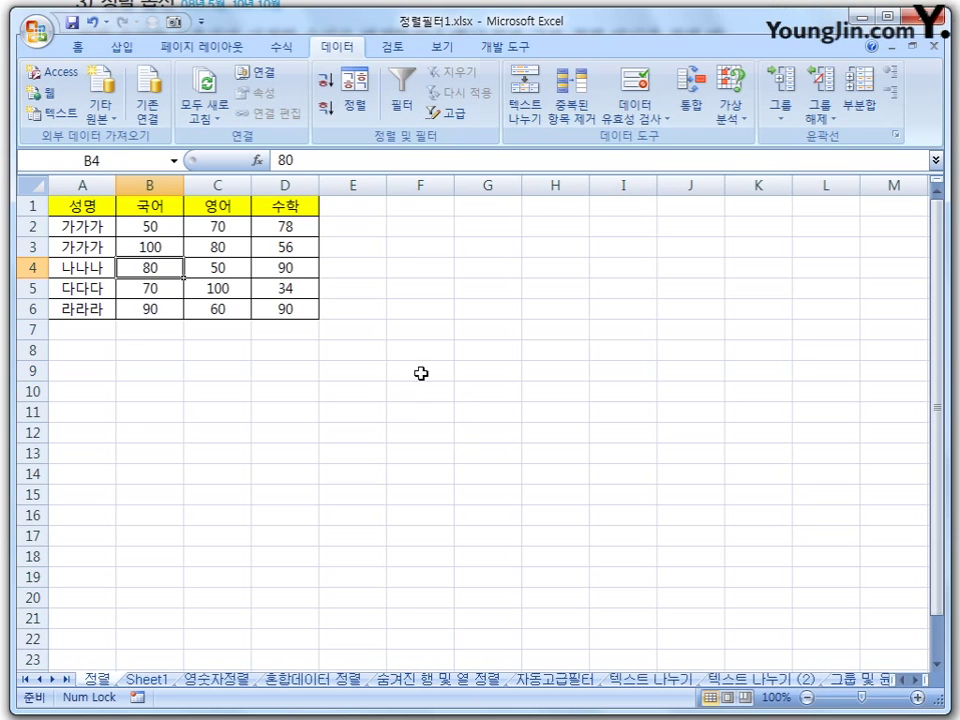
Sort the score table by 성명 in 오름차순 order, adding a second level that sorts 국어 on 값 in 내림차순 order
{"action": "left_click", "coordinate": [354, 90]}
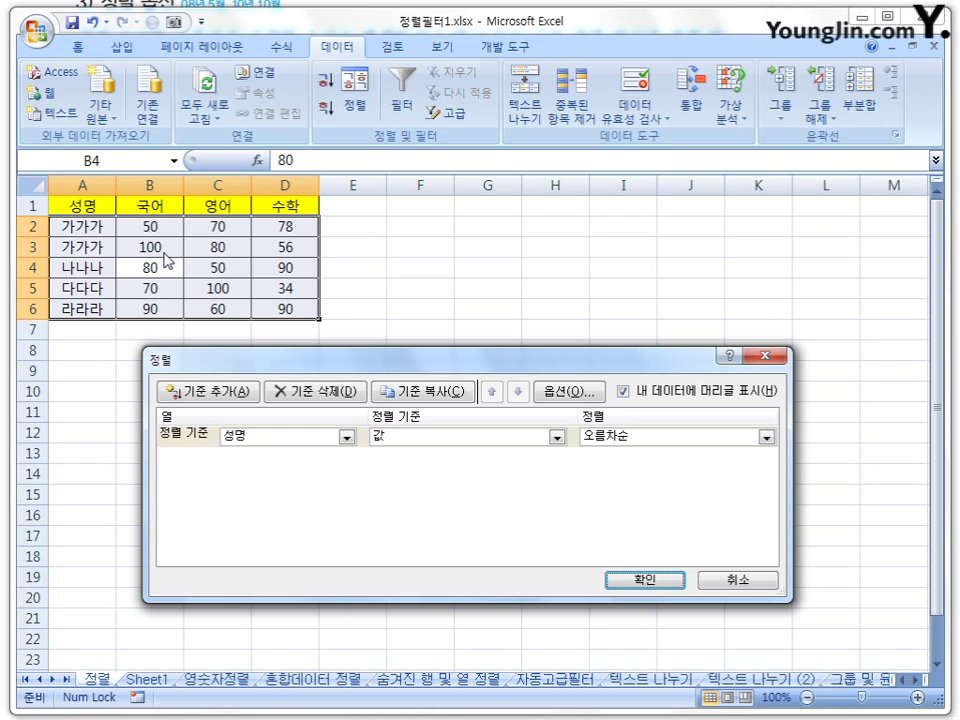
{"action": "left_click", "coordinate": [209, 392]}
{"action": "left_click", "coordinate": [346, 457]}
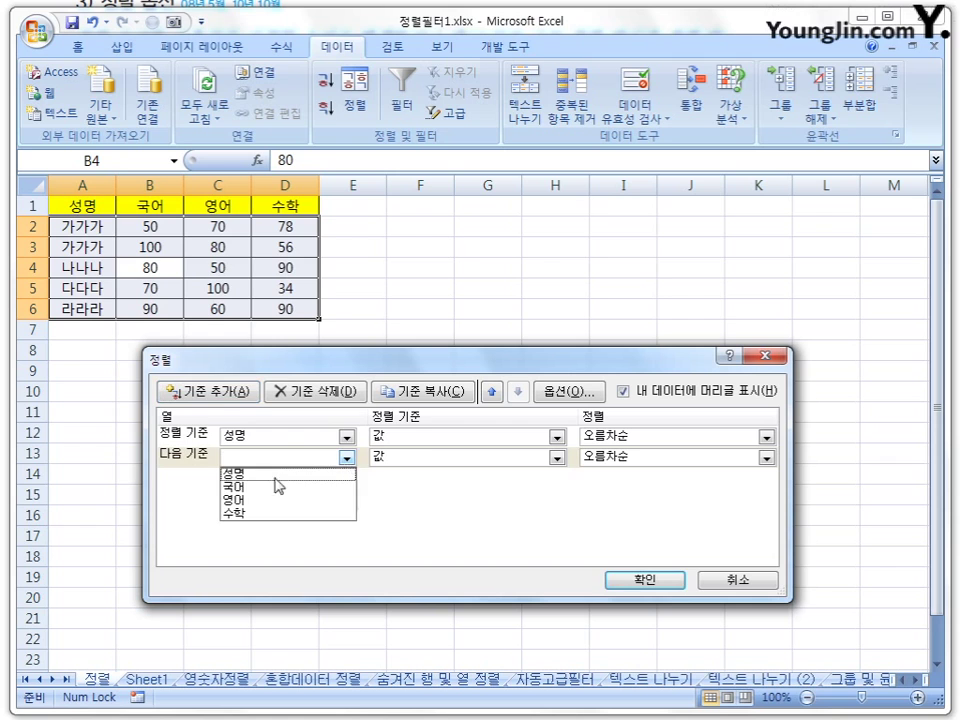
{"action": "left_click", "coordinate": [268, 485]}
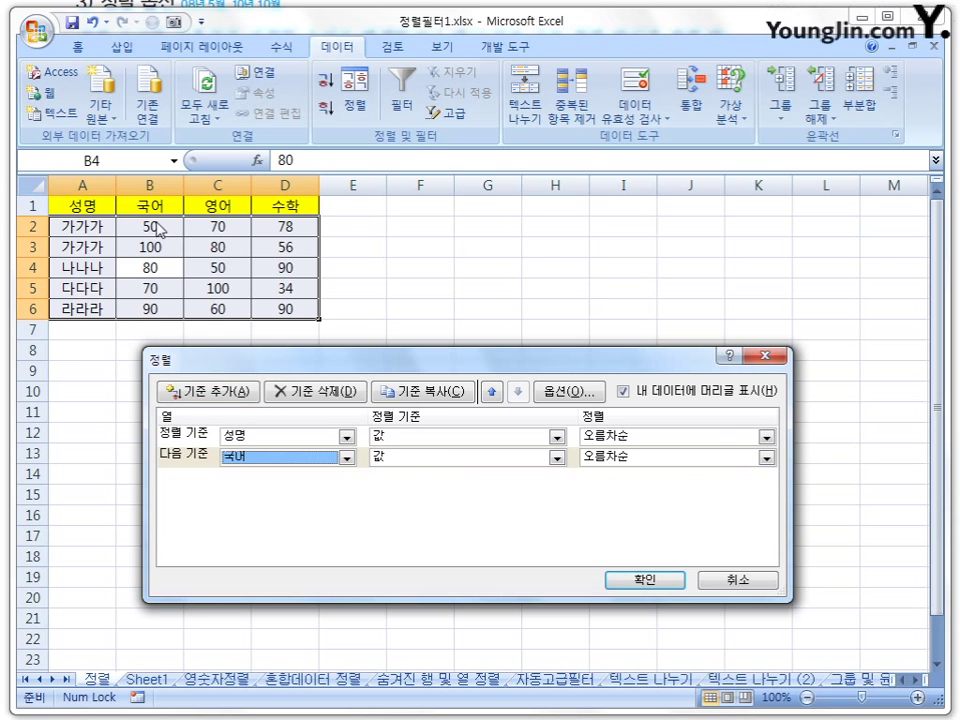
{"action": "left_click", "coordinate": [766, 457]}
{"action": "left_click", "coordinate": [646, 488]}
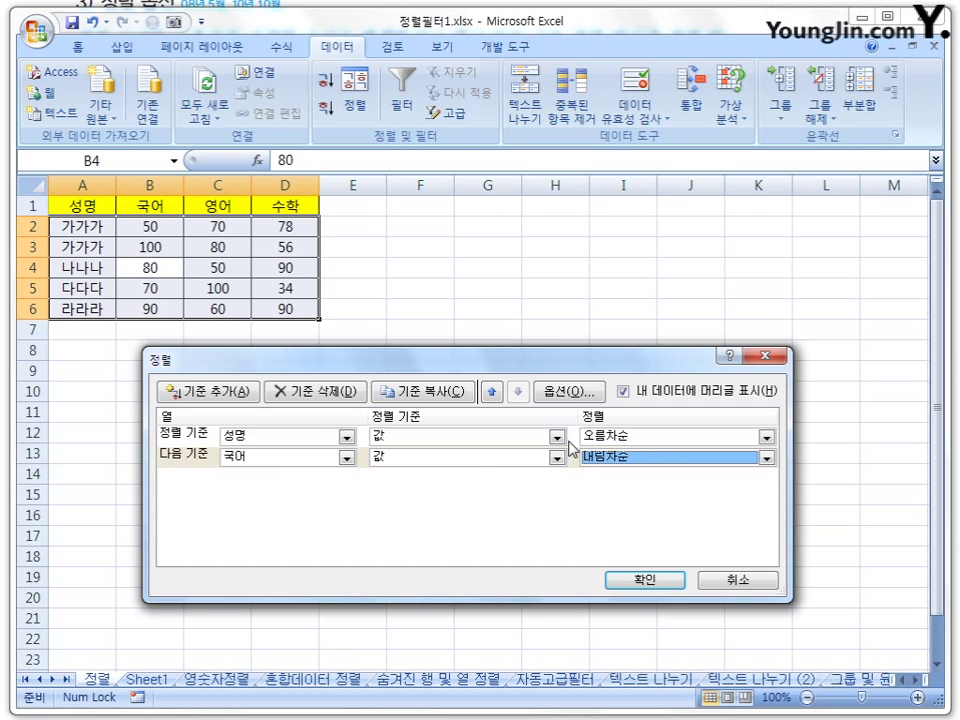
{"action": "left_click", "coordinate": [662, 578]}
{"action": "left_click", "coordinate": [157, 233]}
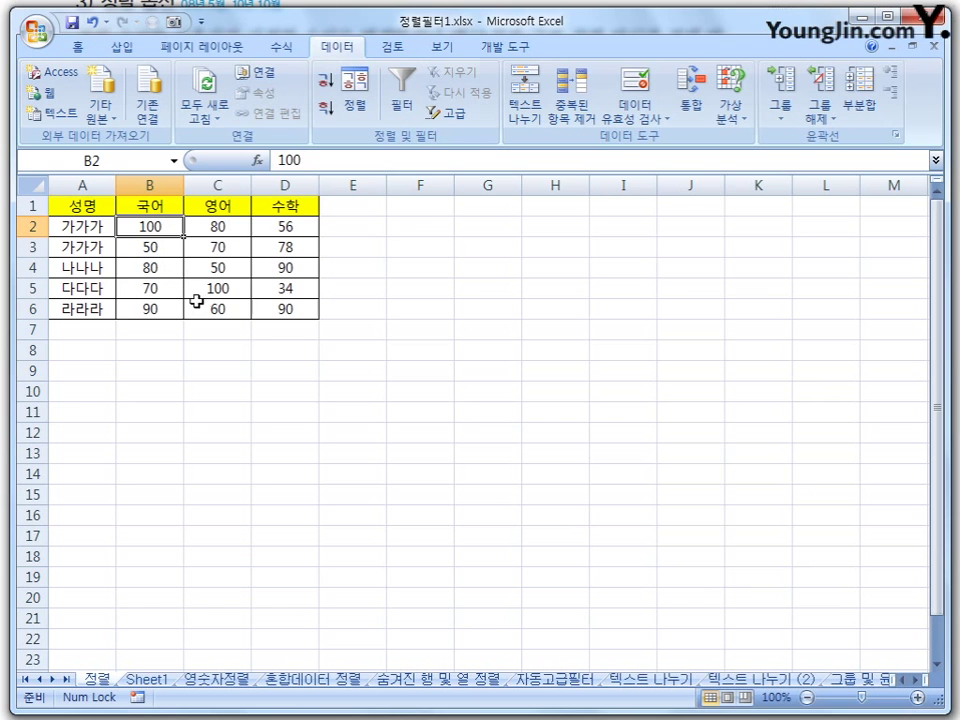
Add many blank levels to the score table's sort, try moving a level up and down, and discard the changes
{"action": "left_click", "coordinate": [358, 106]}
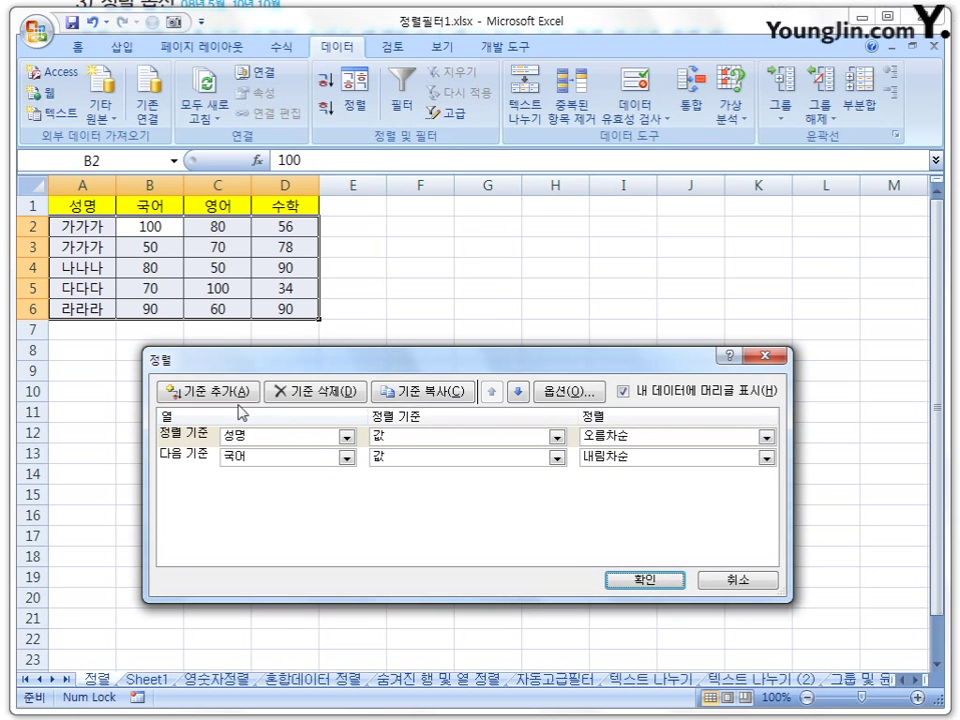
{"action": "left_click", "coordinate": [226, 393]}
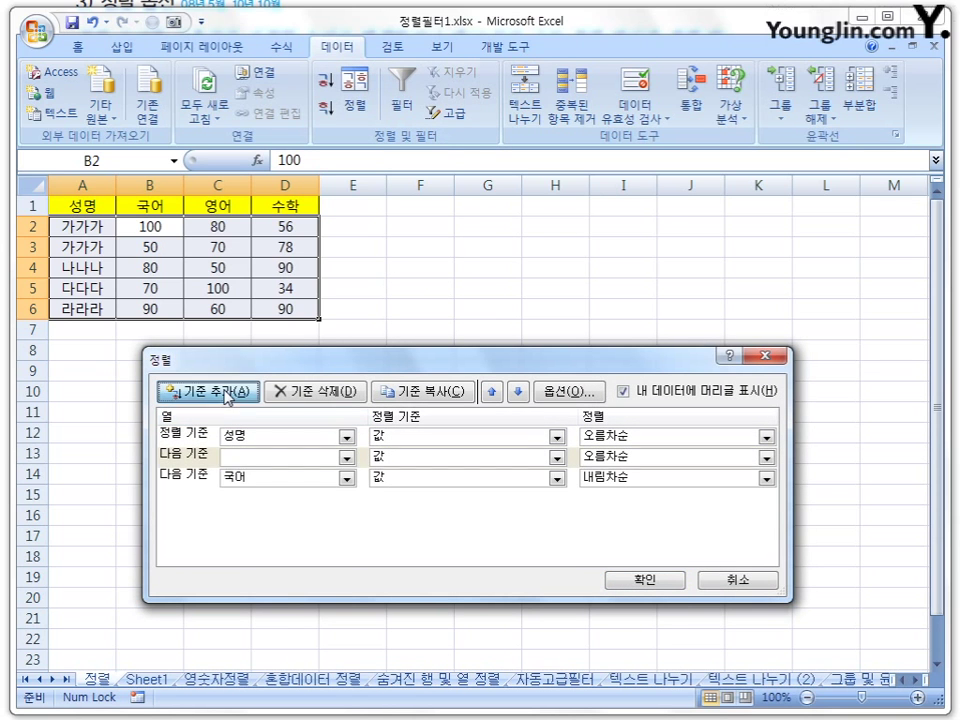
{"action": "left_click", "coordinate": [226, 393]}
{"action": "left_click", "coordinate": [226, 393]}
{"action": "left_click", "coordinate": [226, 393]}
{"action": "left_click", "coordinate": [226, 393]}
{"action": "left_click", "coordinate": [226, 393]}
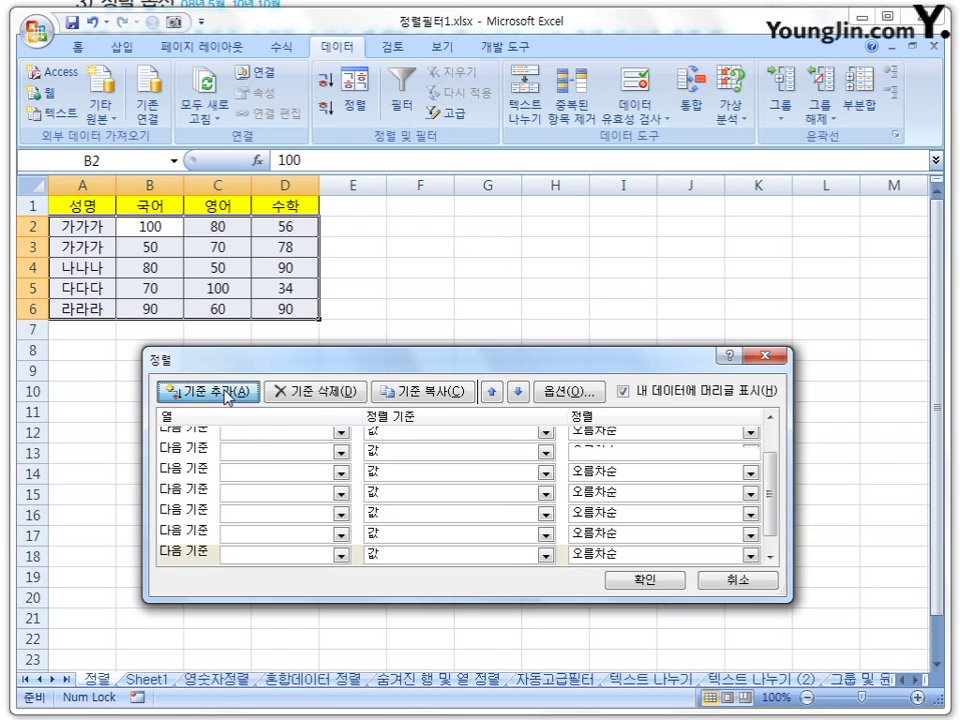
{"action": "left_click", "coordinate": [226, 394]}
{"action": "left_click", "coordinate": [225, 395]}
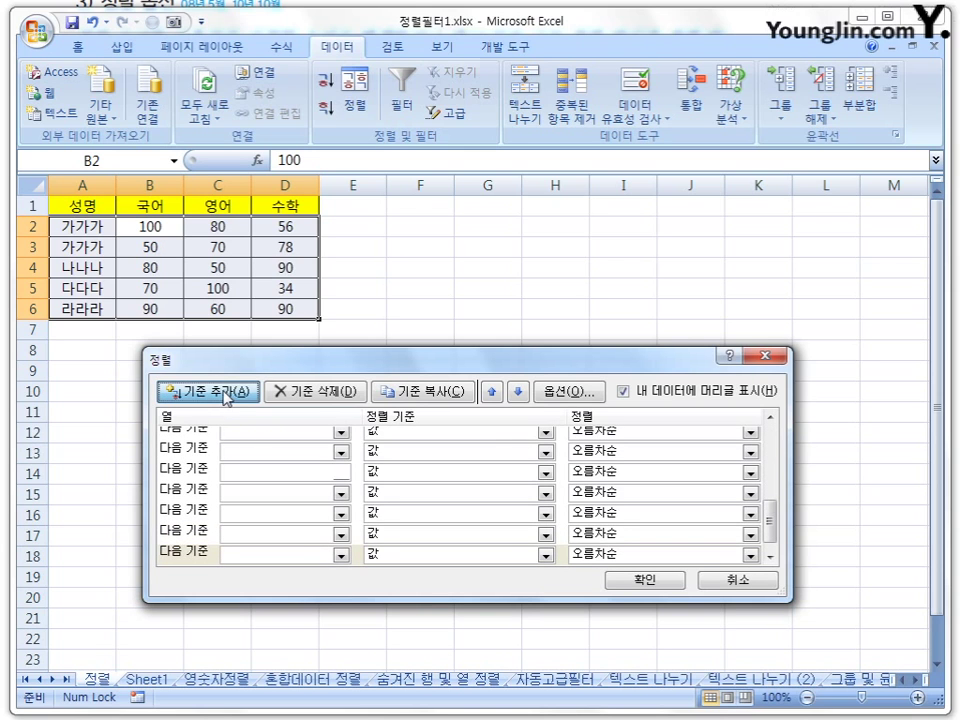
{"action": "left_click", "coordinate": [224, 397]}
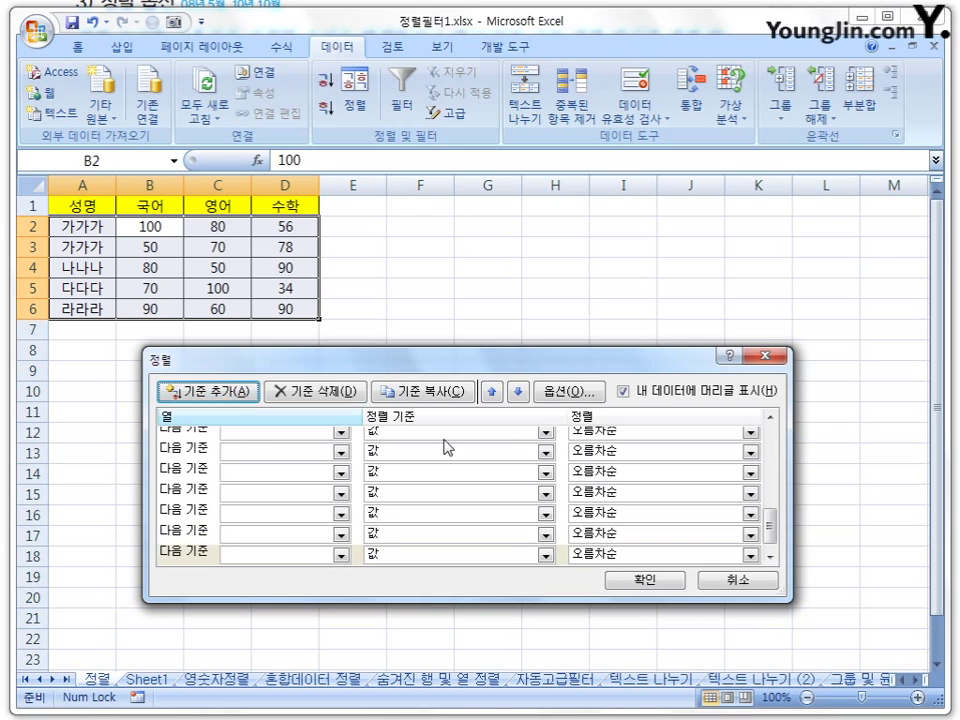
{"action": "left_click", "coordinate": [491, 394]}
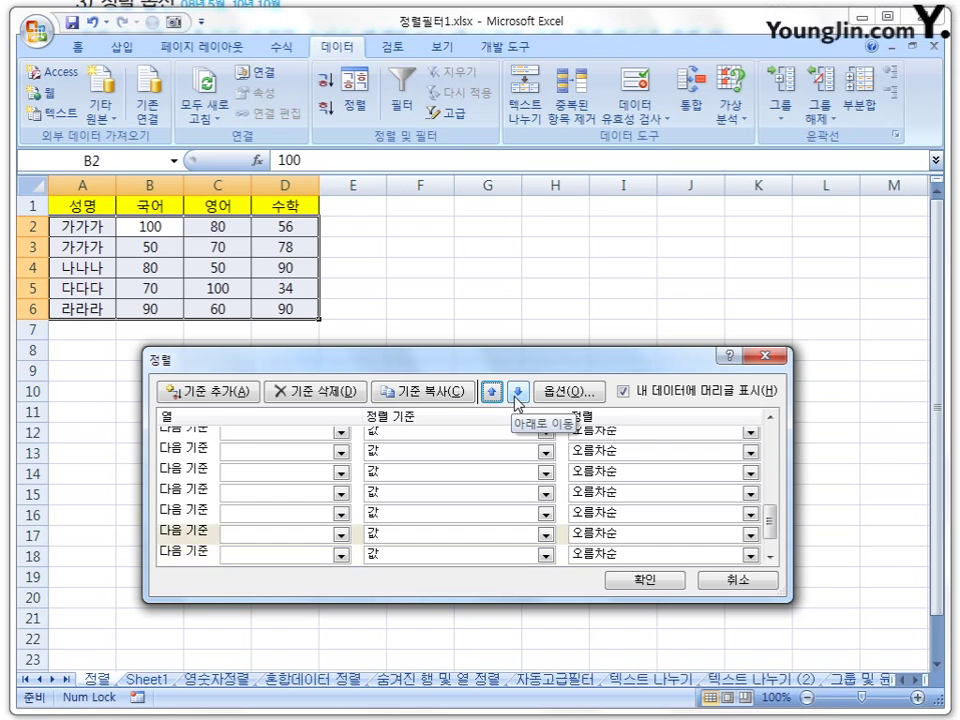
{"action": "left_click", "coordinate": [516, 393]}
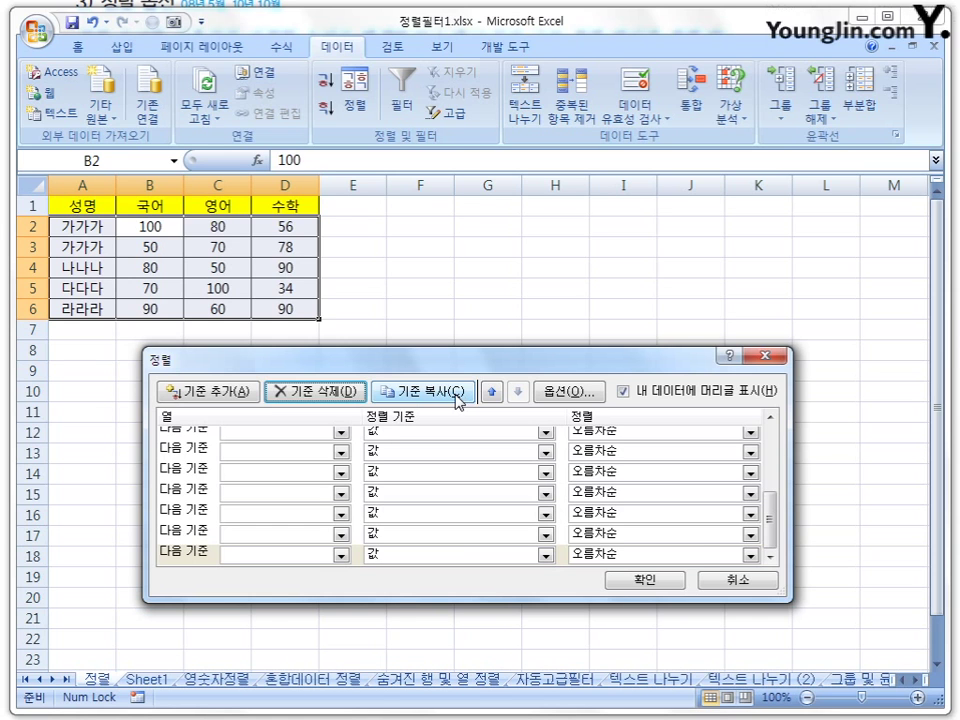
{"action": "left_click", "coordinate": [737, 580]}
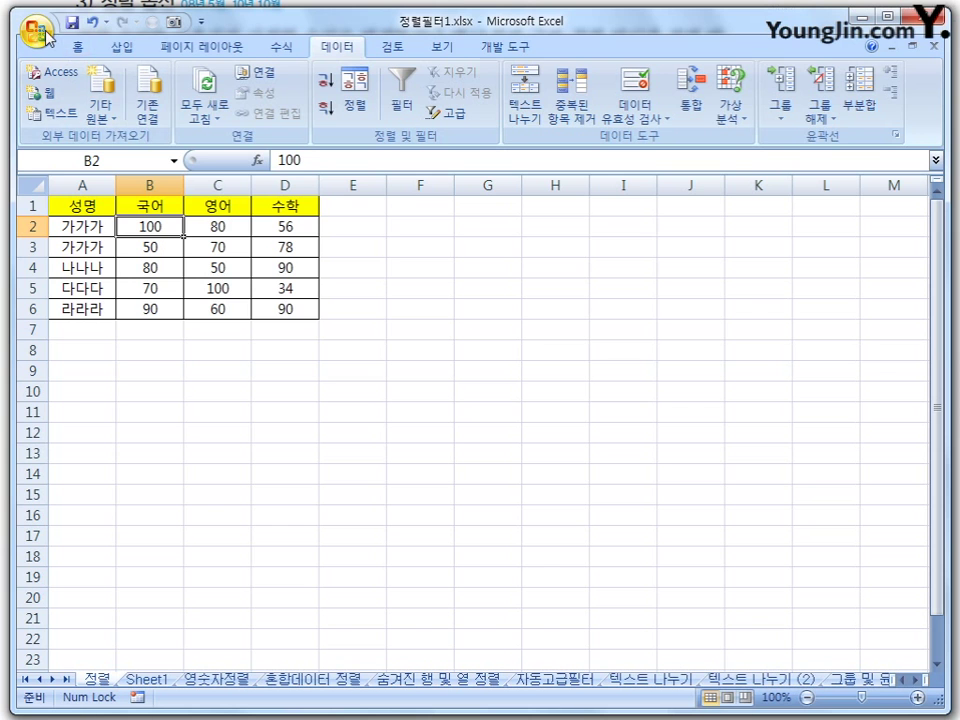
Review the 사용자 지정 목록 available for sorting and filling in the Excel options, and leave them unchanged
{"action": "left_click", "coordinate": [40, 38]}
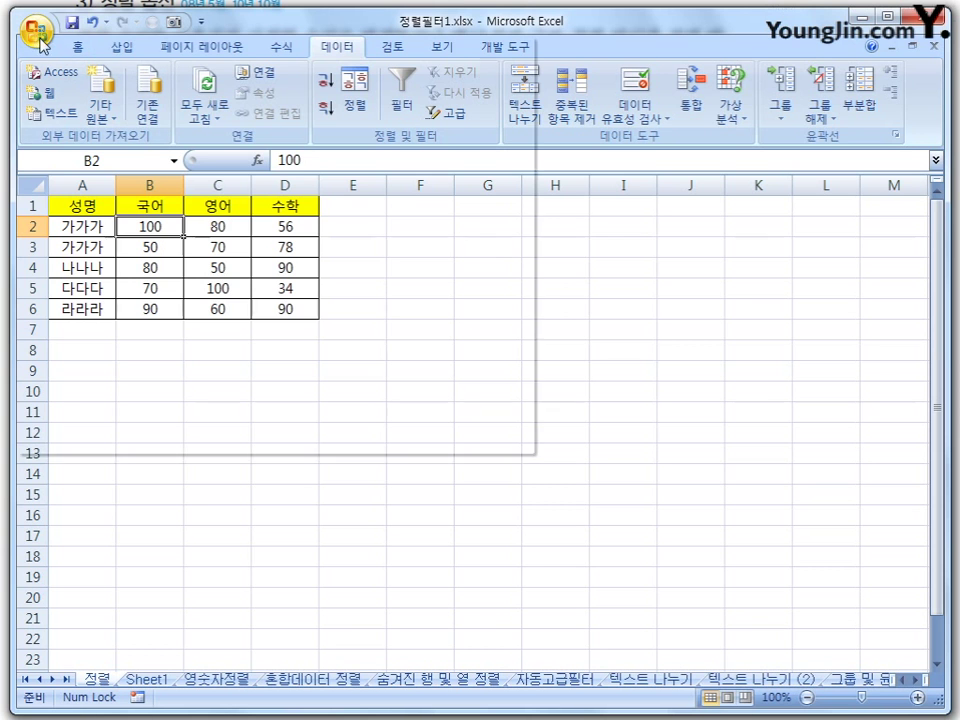
{"action": "left_click", "coordinate": [386, 444]}
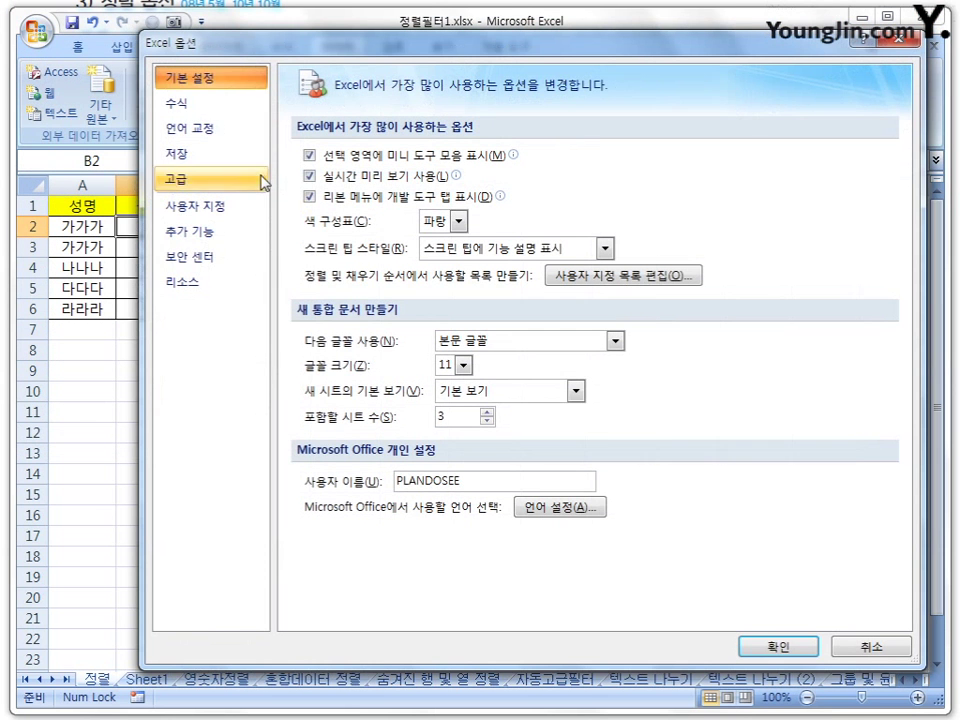
{"action": "left_click", "coordinate": [638, 282]}
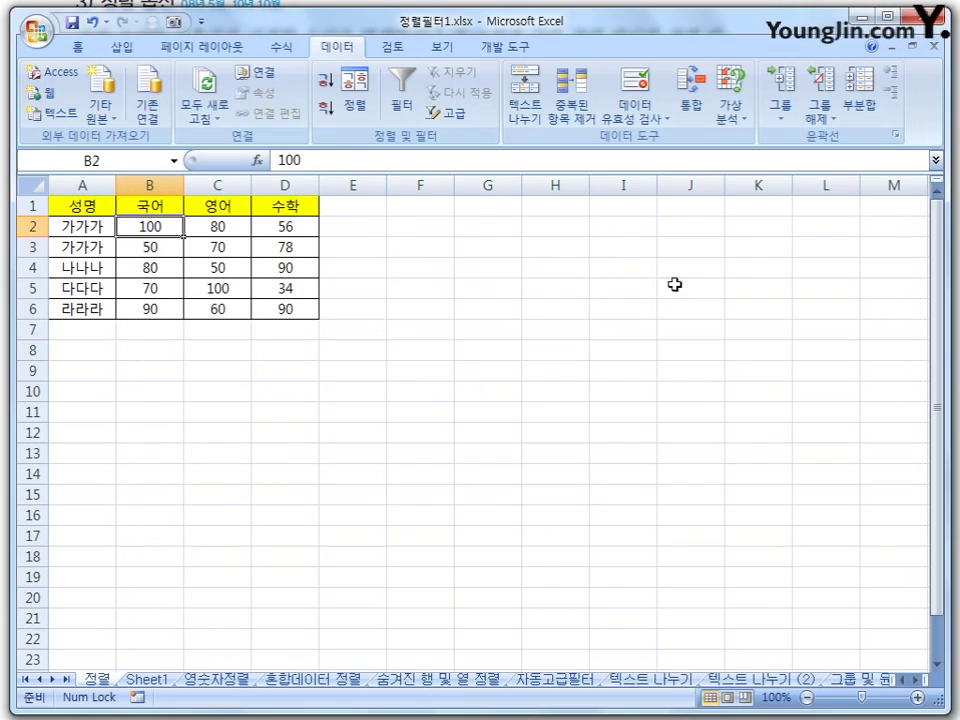
{"action": "left_click_drag", "start_coordinate": [592, 305], "coordinate": [663, 243]}
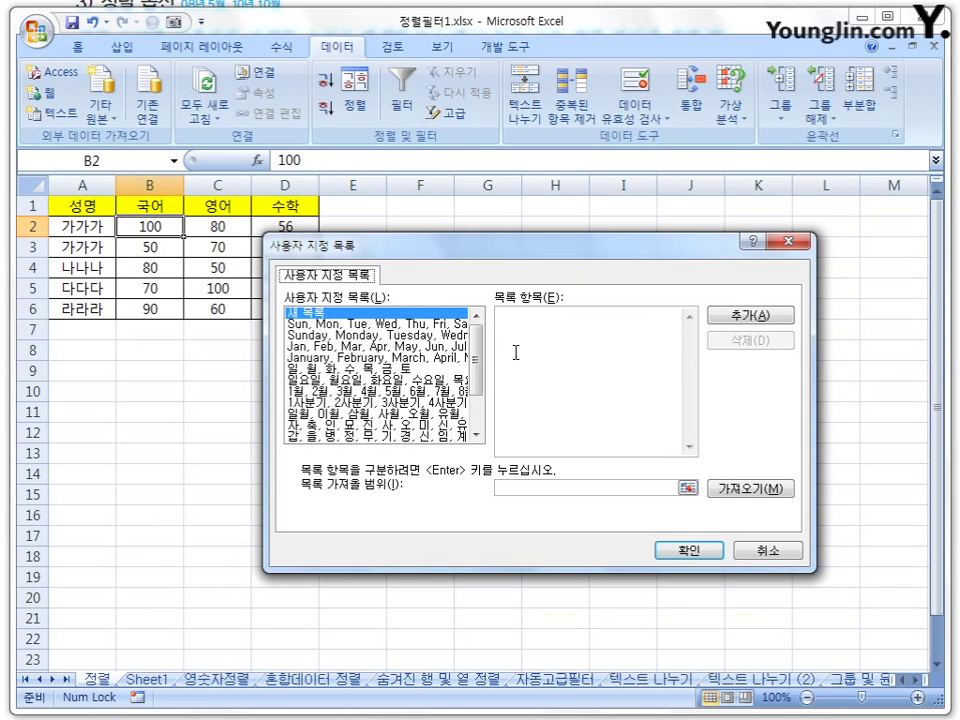
{"action": "scroll", "coordinate": [478, 380], "scroll_direction": "down", "scroll_amount": 2}
{"action": "scroll", "coordinate": [478, 380], "scroll_direction": "up", "scroll_amount": 2}
{"action": "left_click", "coordinate": [765, 552]}
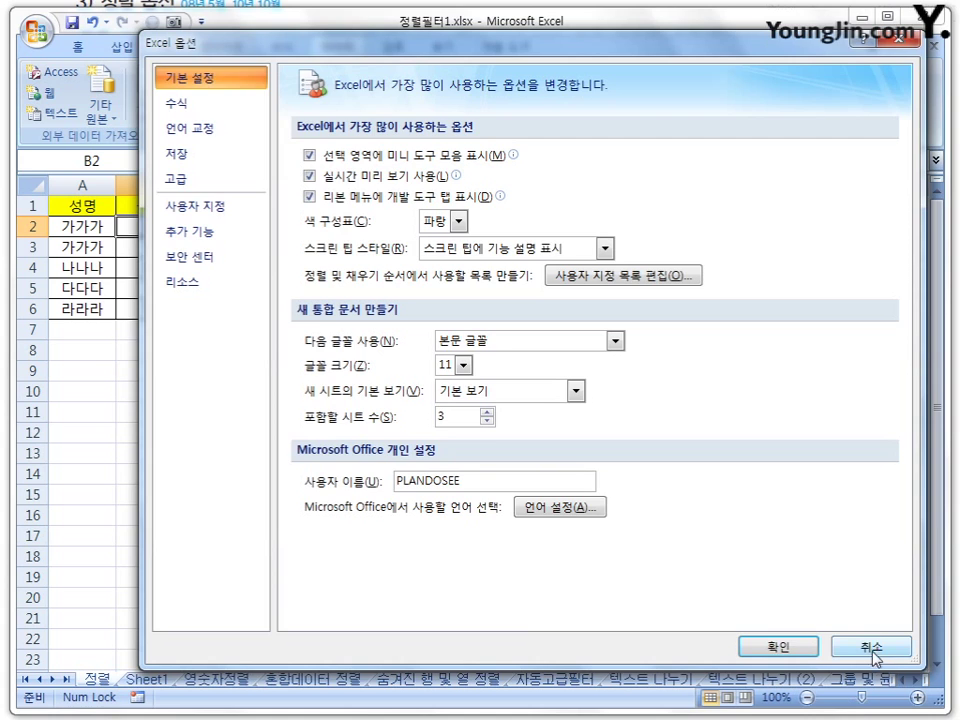
{"action": "left_click", "coordinate": [873, 652]}
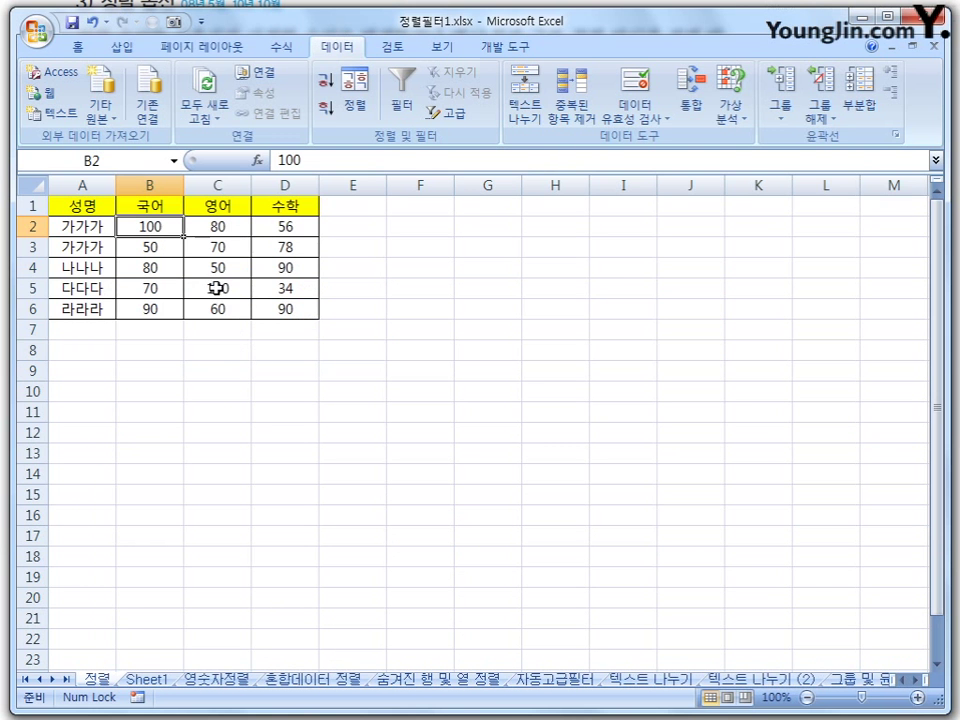
Examine the sort criteria types and the 사용자 지정 목록 order for the score table's 국어 level, without applying a sort
{"action": "left_click", "coordinate": [216, 287]}
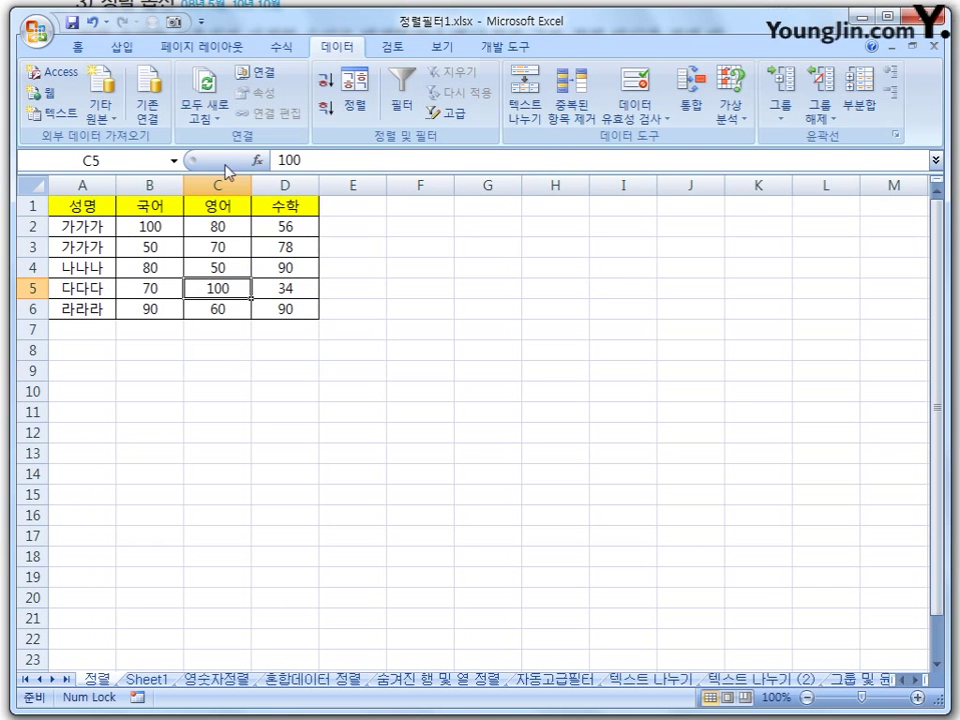
{"action": "left_click", "coordinate": [355, 100]}
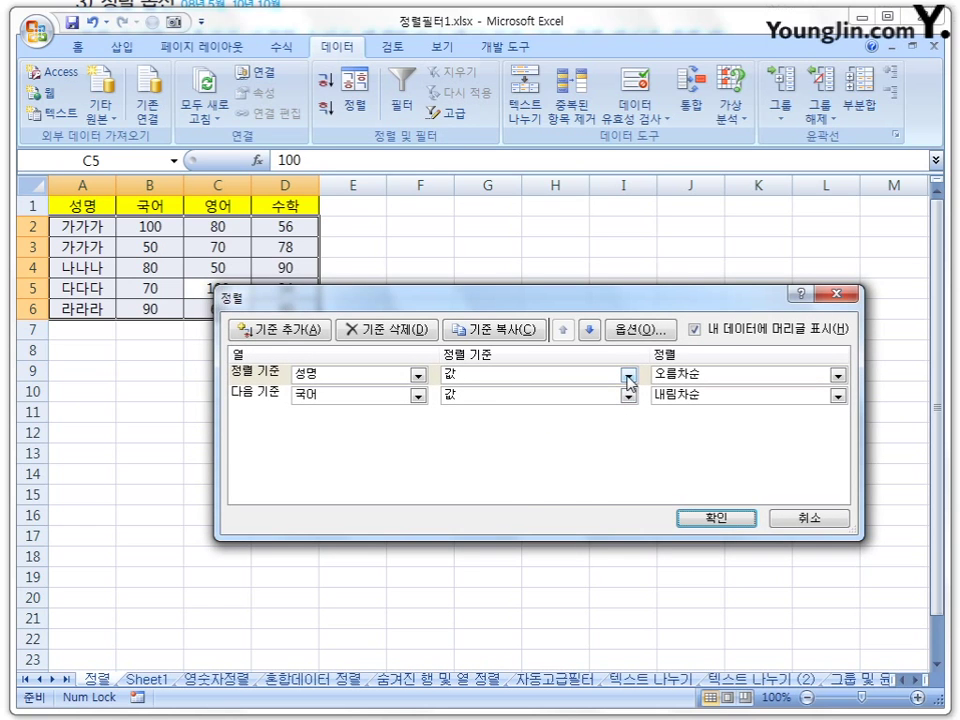
{"action": "left_click", "coordinate": [629, 379]}
{"action": "left_click", "coordinate": [403, 470]}
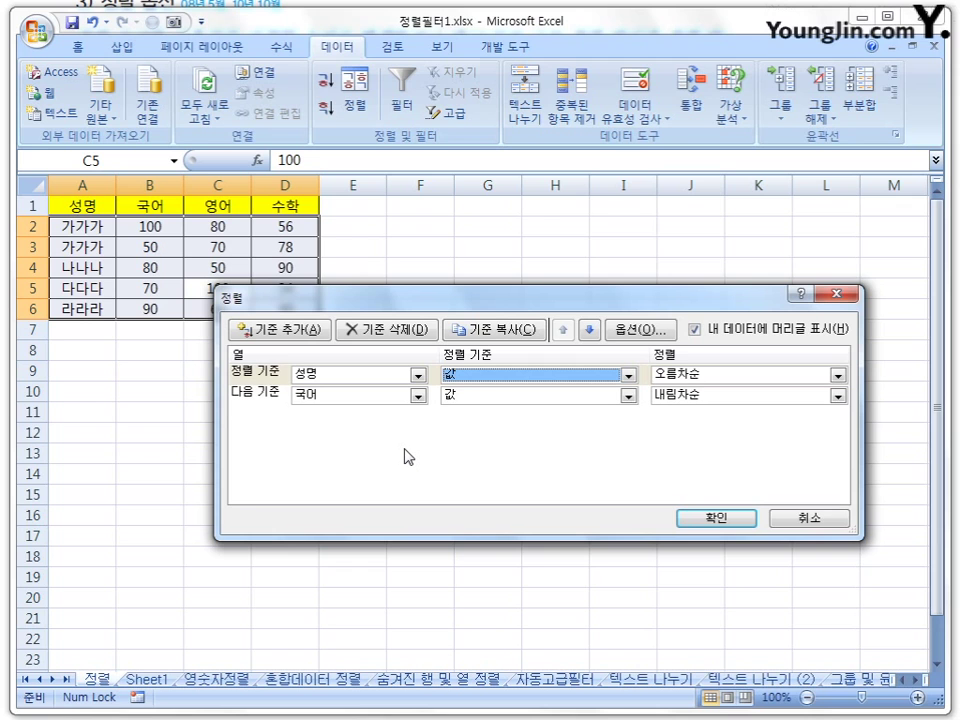
{"action": "left_click", "coordinate": [838, 396]}
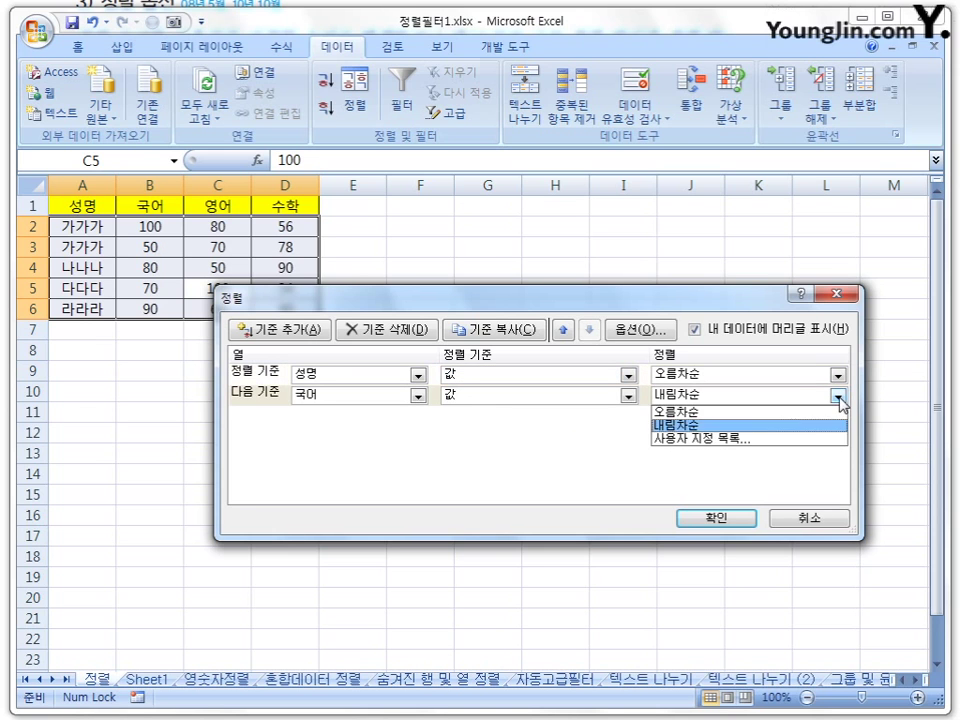
{"action": "left_click", "coordinate": [708, 440]}
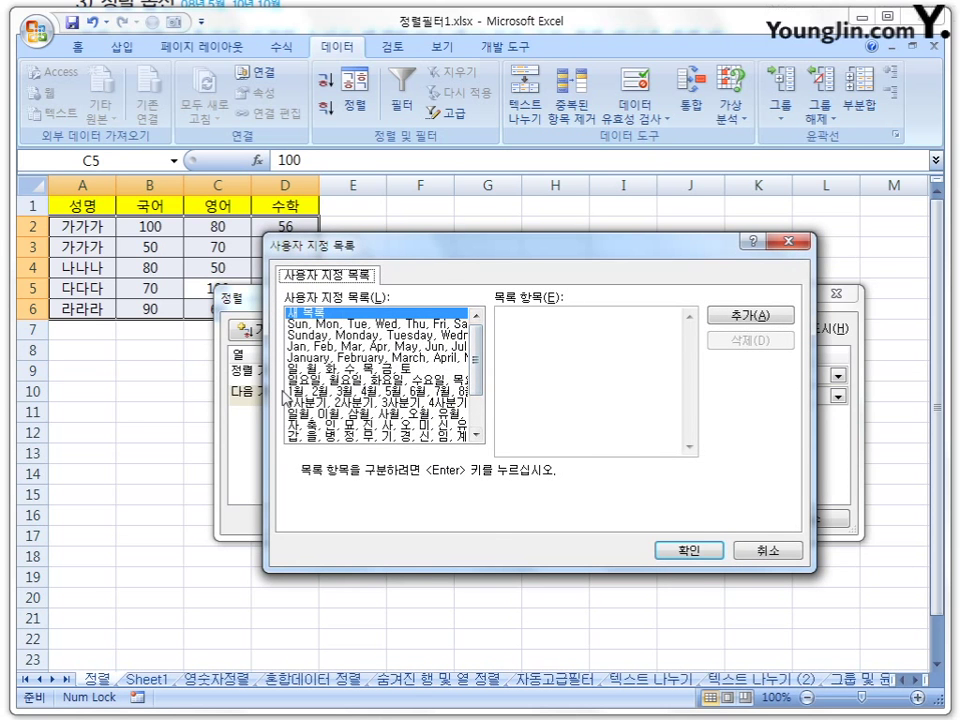
{"action": "left_click", "coordinate": [766, 551]}
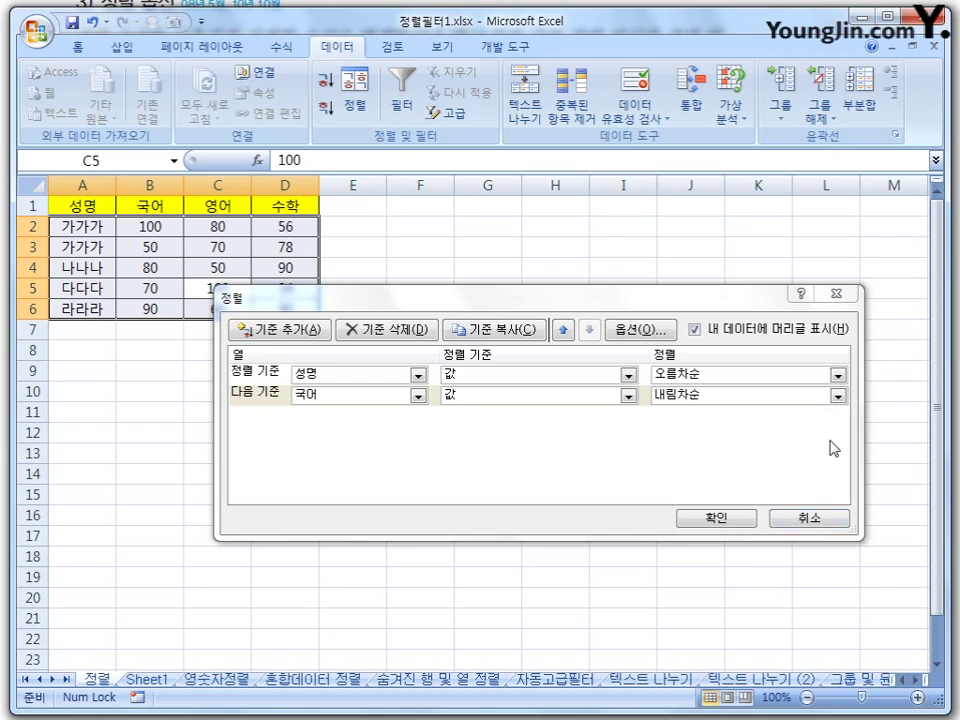
{"action": "left_click", "coordinate": [838, 396]}
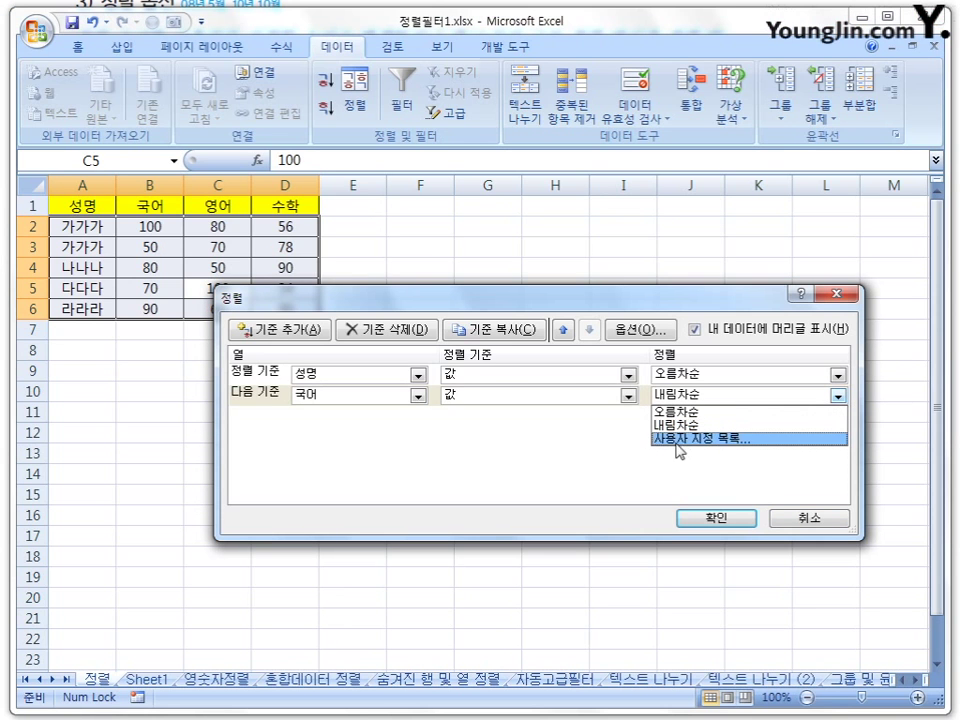
{"action": "left_click", "coordinate": [806, 512]}
In the textbook's 정렬 관련 오류 section, mark the 정렬 경고 choices, the cell-pointer rule and the range error message, then clear the marks
{"action": "left_click", "coordinate": [740, 528]}
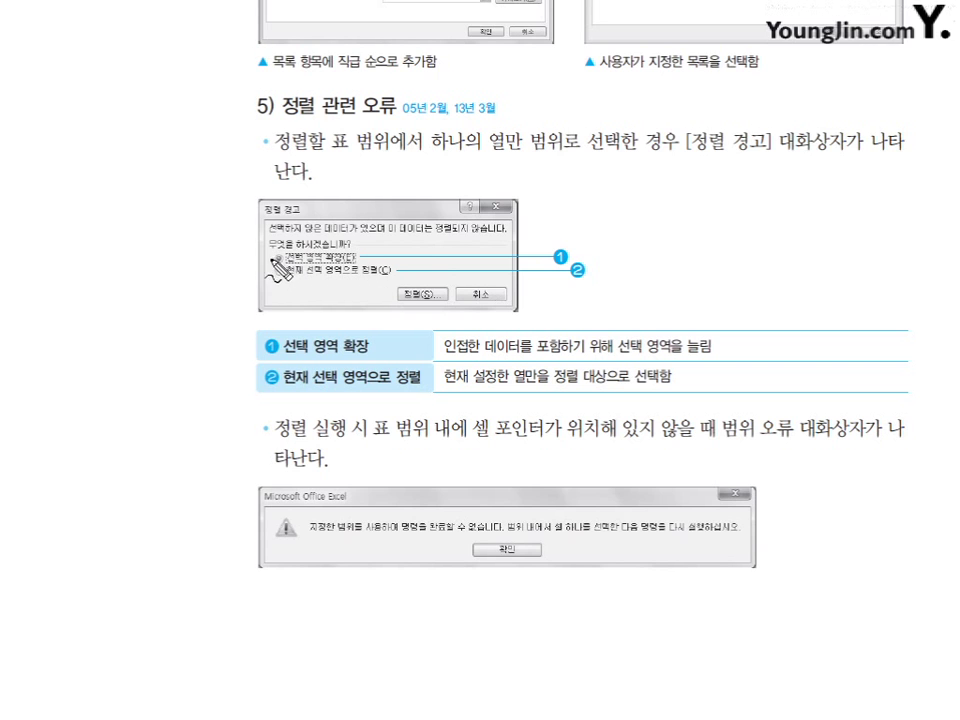
{"action": "mouse_move", "coordinate": [343, 288]}
{"action": "left_mouse_down"}
{"action": "mouse_move", "coordinate": [300, 298]}
{"action": "mouse_move", "coordinate": [355, 256]}
{"action": "mouse_move", "coordinate": [352, 270]}
{"action": "left_mouse_up"}
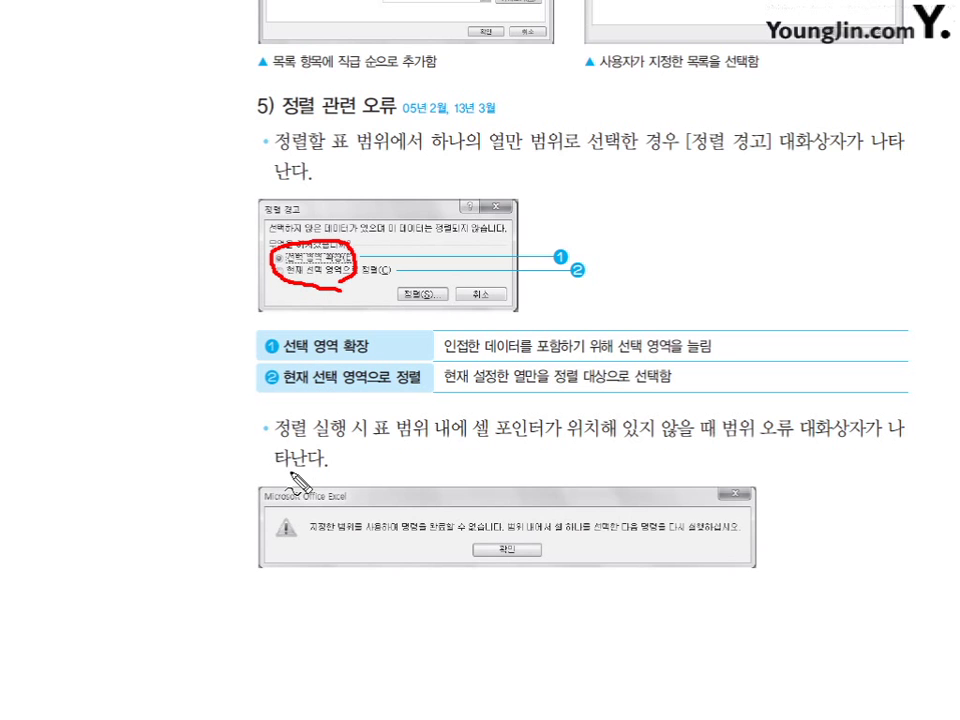
{"action": "left_click_drag", "start_coordinate": [280, 434], "coordinate": [340, 438]}
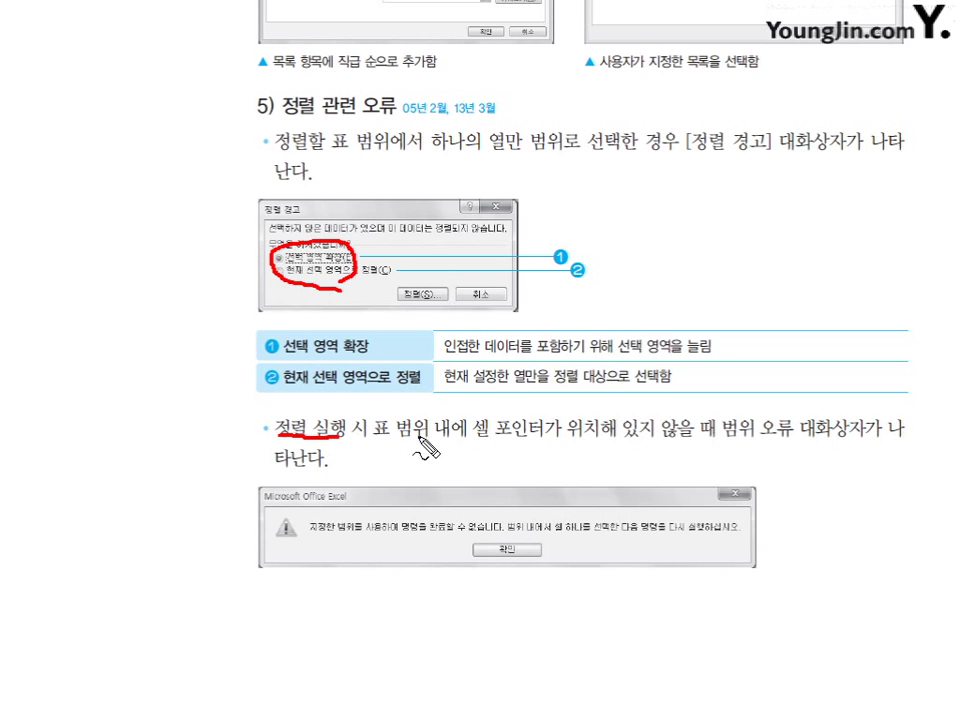
{"action": "mouse_move", "coordinate": [420, 439]}
{"action": "left_mouse_down"}
{"action": "mouse_move", "coordinate": [378, 443]}
{"action": "mouse_move", "coordinate": [418, 422]}
{"action": "left_mouse_up"}
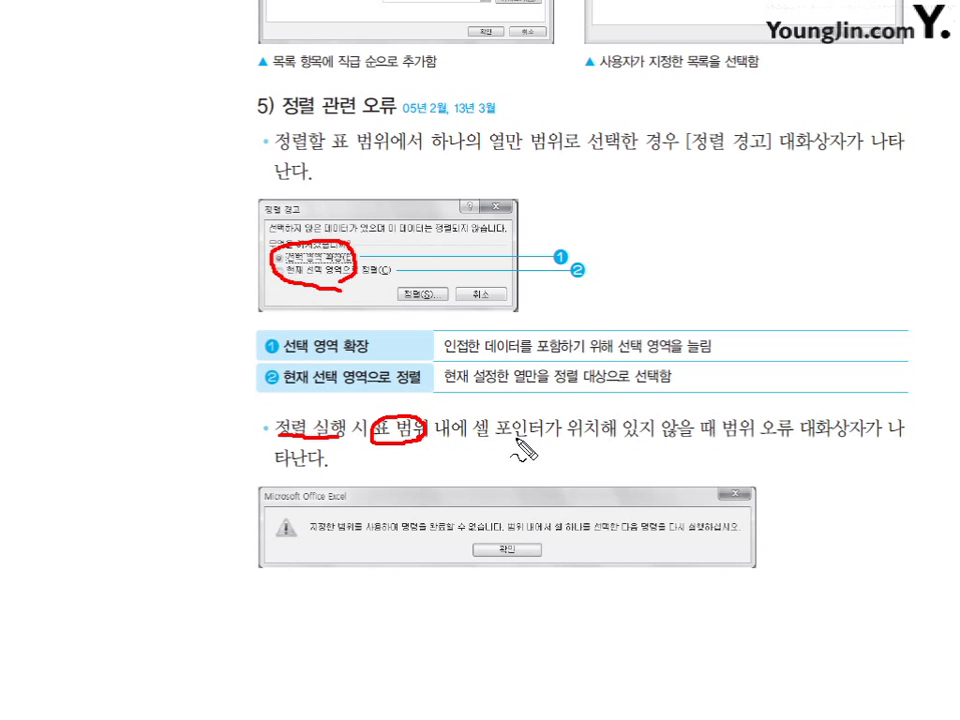
{"action": "mouse_move", "coordinate": [510, 425]}
{"action": "left_mouse_down"}
{"action": "mouse_move", "coordinate": [476, 452]}
{"action": "mouse_move", "coordinate": [540, 440]}
{"action": "left_mouse_up"}
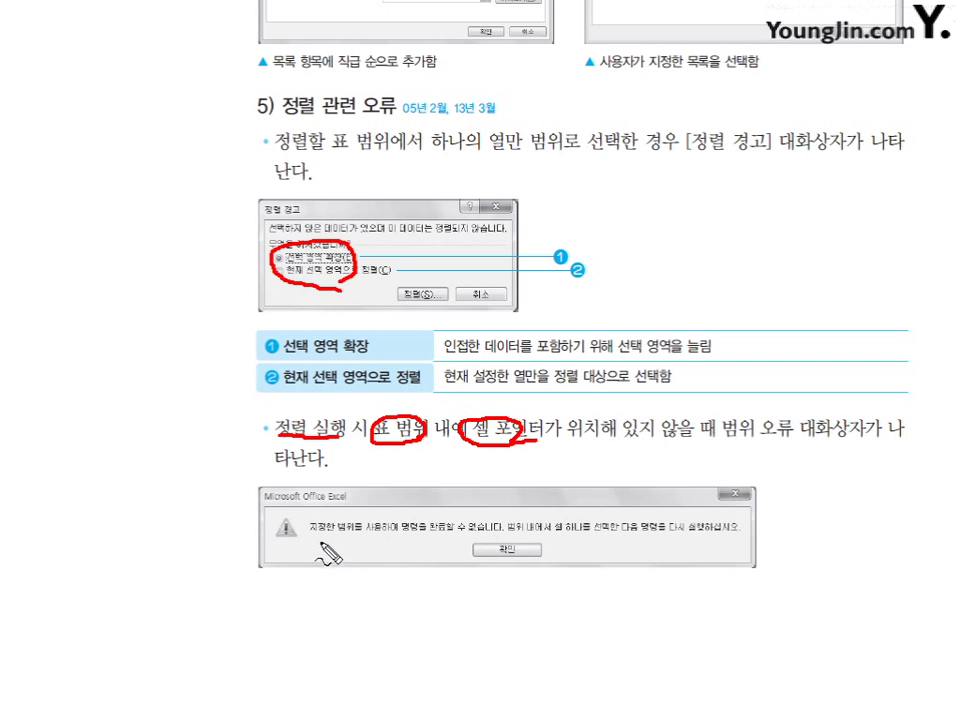
{"action": "left_click_drag", "start_coordinate": [313, 541], "coordinate": [402, 545]}
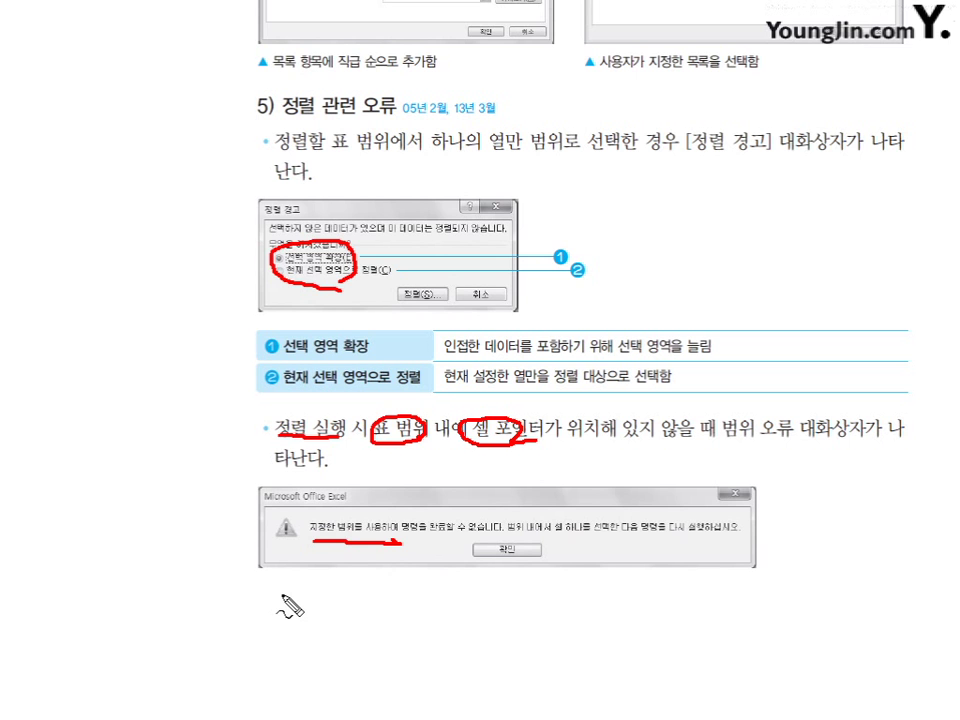
{"action": "key", "text": "Escape"}
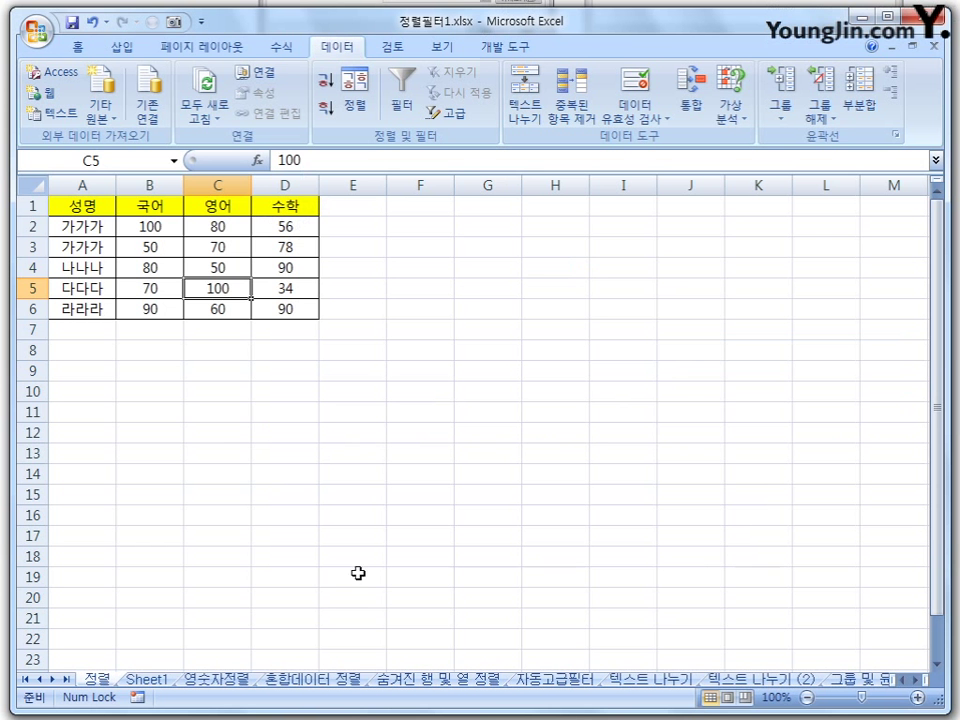
Try to sort in Excel with the empty cell C12 outside the score table selected, and dismiss the message
{"action": "left_click", "coordinate": [236, 430]}
{"action": "left_click", "coordinate": [356, 93]}
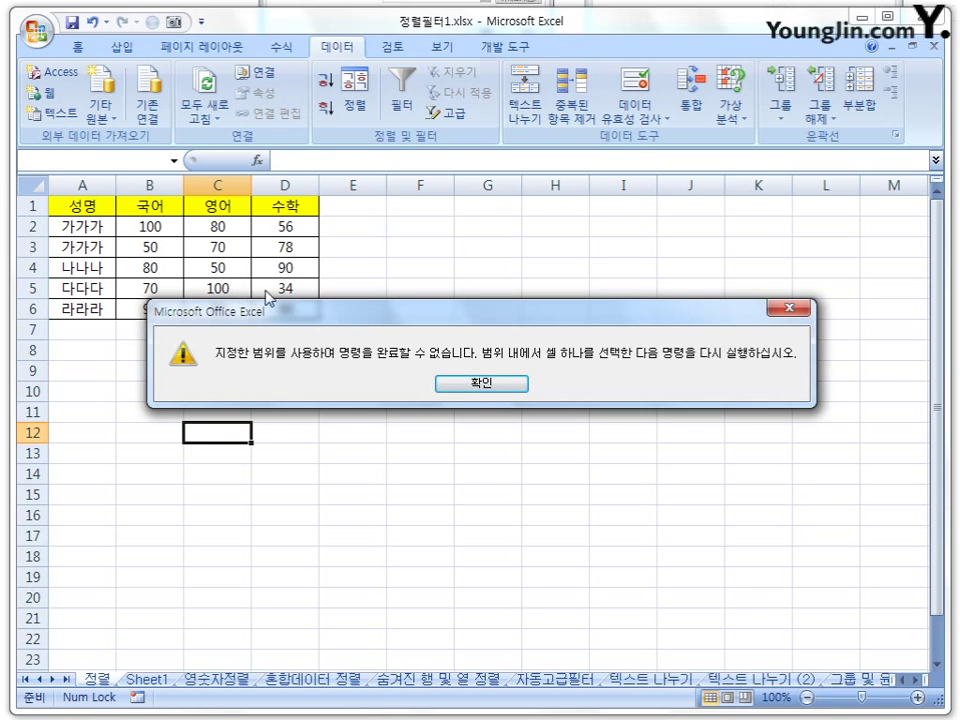
{"action": "left_click", "coordinate": [507, 391]}
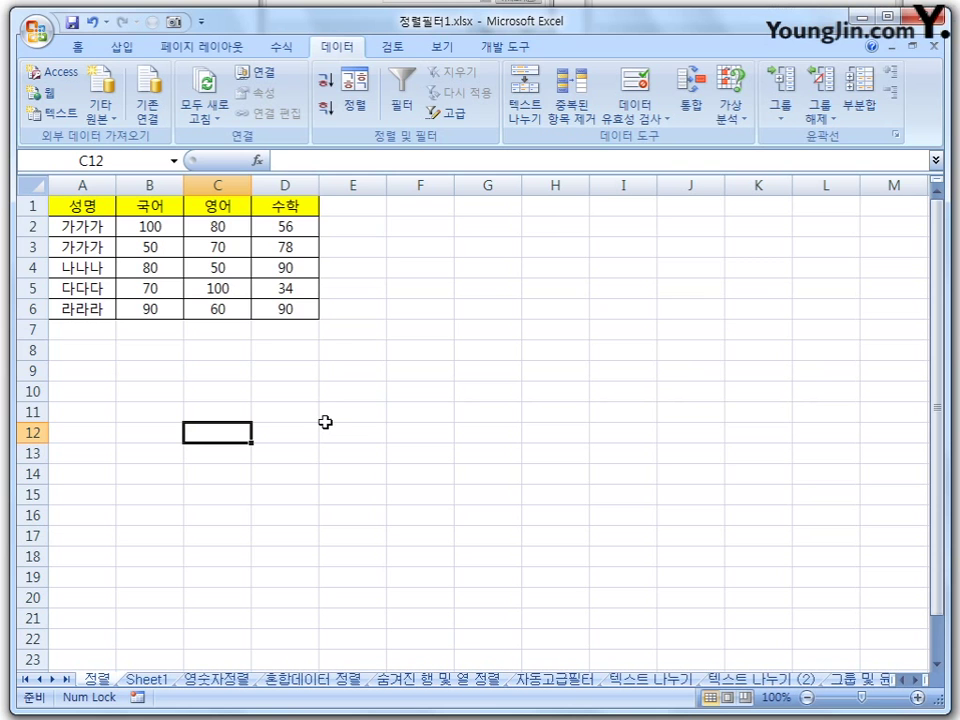
Open the sort settings with cell C4 inside the score table selected, and cancel them without sorting
{"action": "left_click", "coordinate": [238, 268]}
{"action": "left_click", "coordinate": [356, 92]}
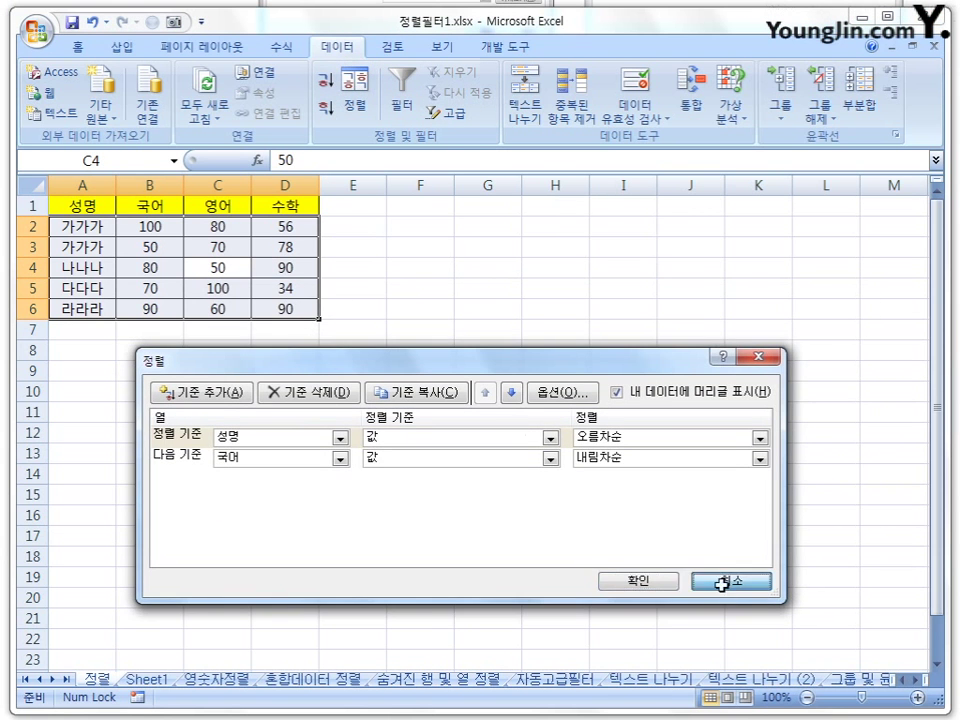
{"action": "left_click", "coordinate": [733, 581]}
Try to sort only the selected 수학 scores in D2:D6, review the choices for the sort range, and cancel
{"action": "left_click", "coordinate": [465, 309]}
{"action": "left_click_drag", "start_coordinate": [294, 227], "coordinate": [296, 307]}
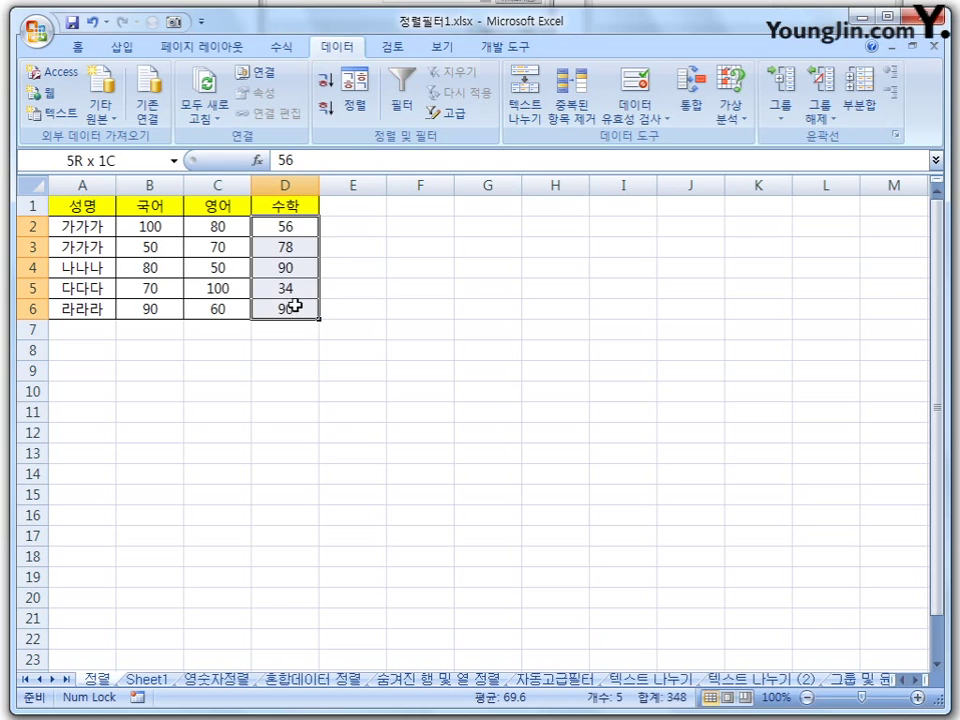
{"action": "left_click", "coordinate": [356, 100]}
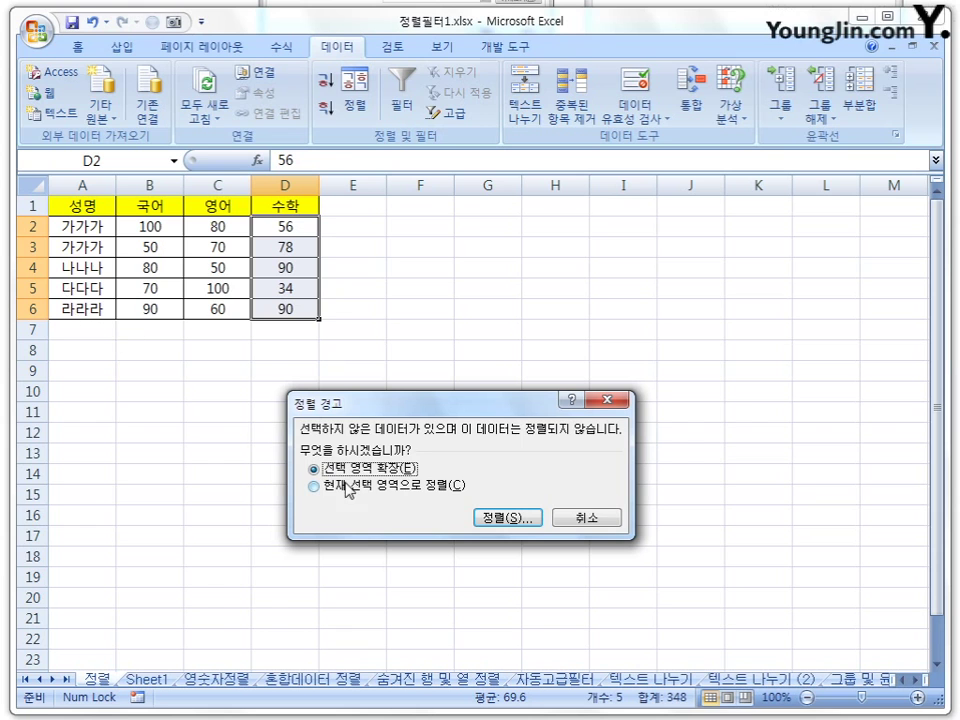
{"action": "left_click", "coordinate": [588, 518]}
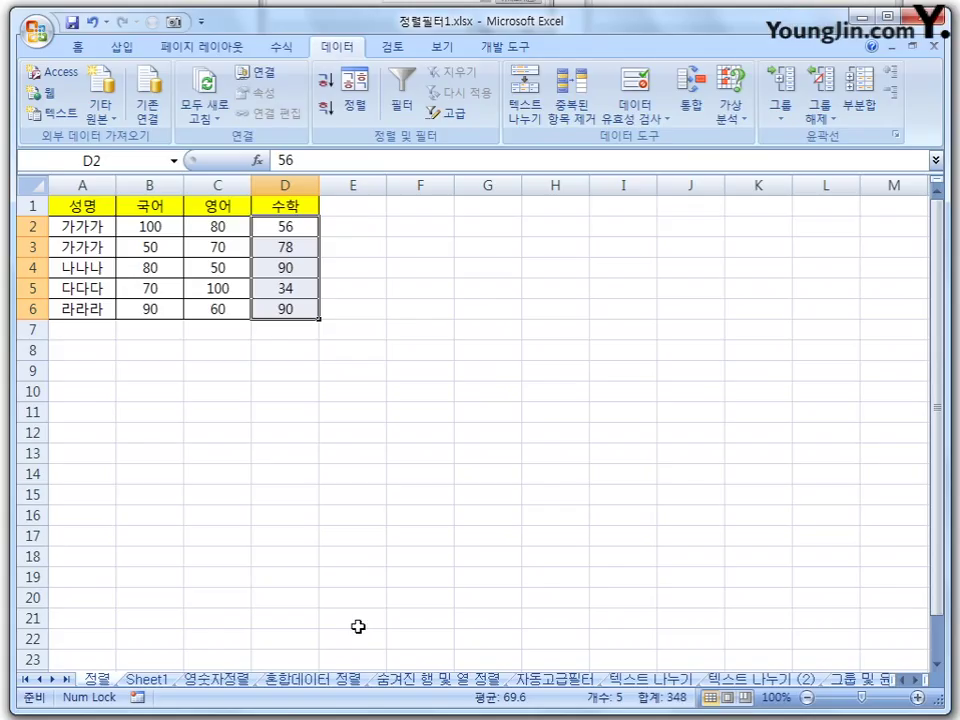
On the 숨겨진 행 및 열 정렬 sheet, mark the key phrases of the note about hidden rows and columns, then clear the marks
{"action": "left_click", "coordinate": [440, 679]}
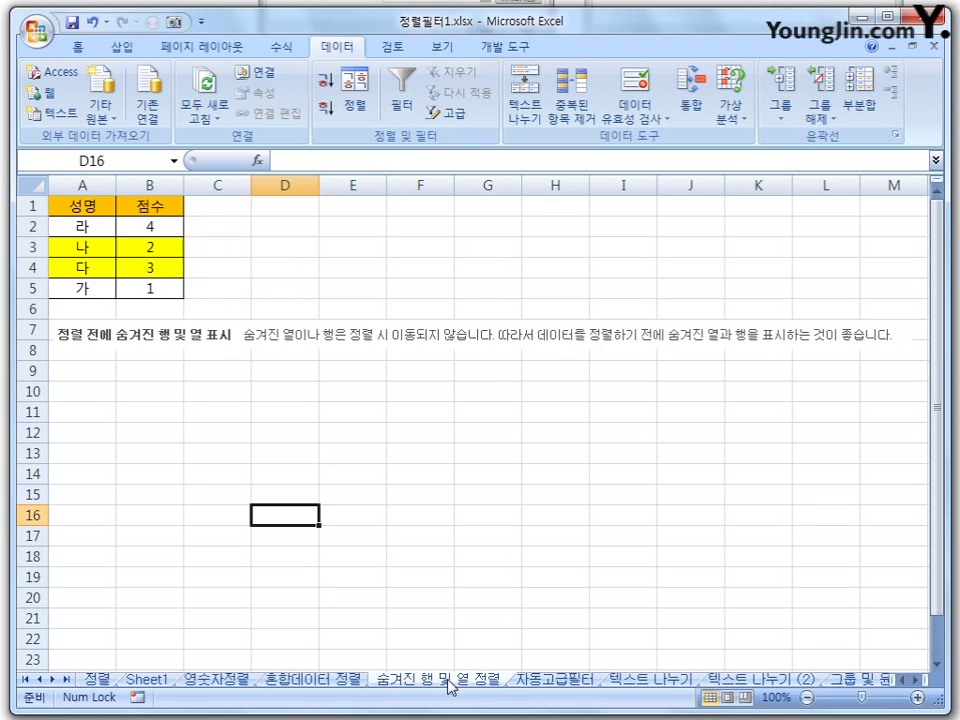
{"action": "left_click", "coordinate": [396, 440]}
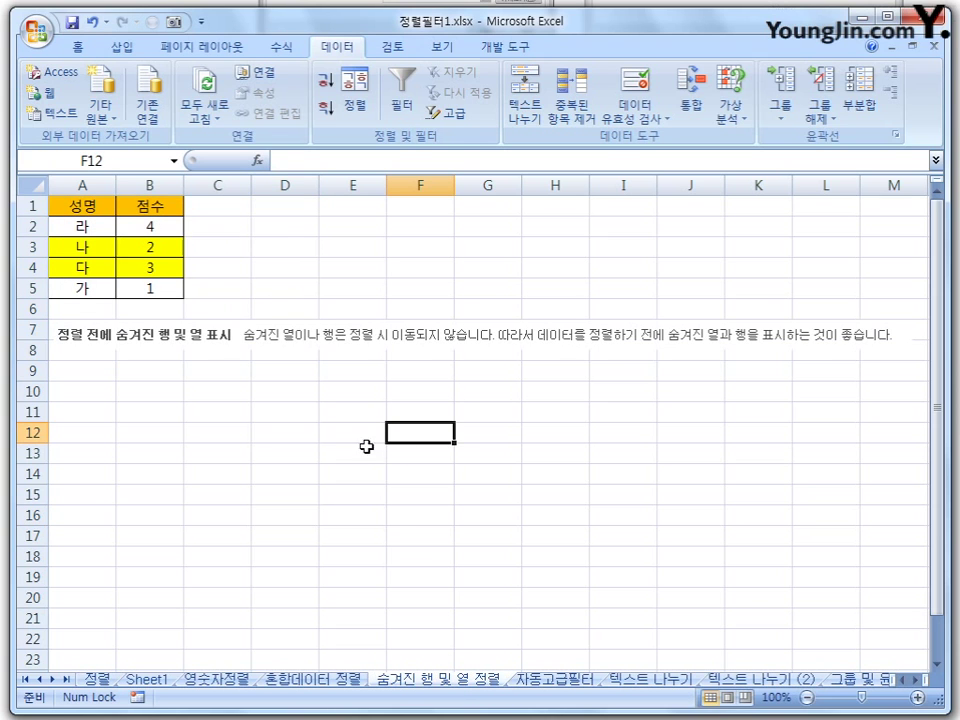
{"action": "left_click", "coordinate": [189, 345]}
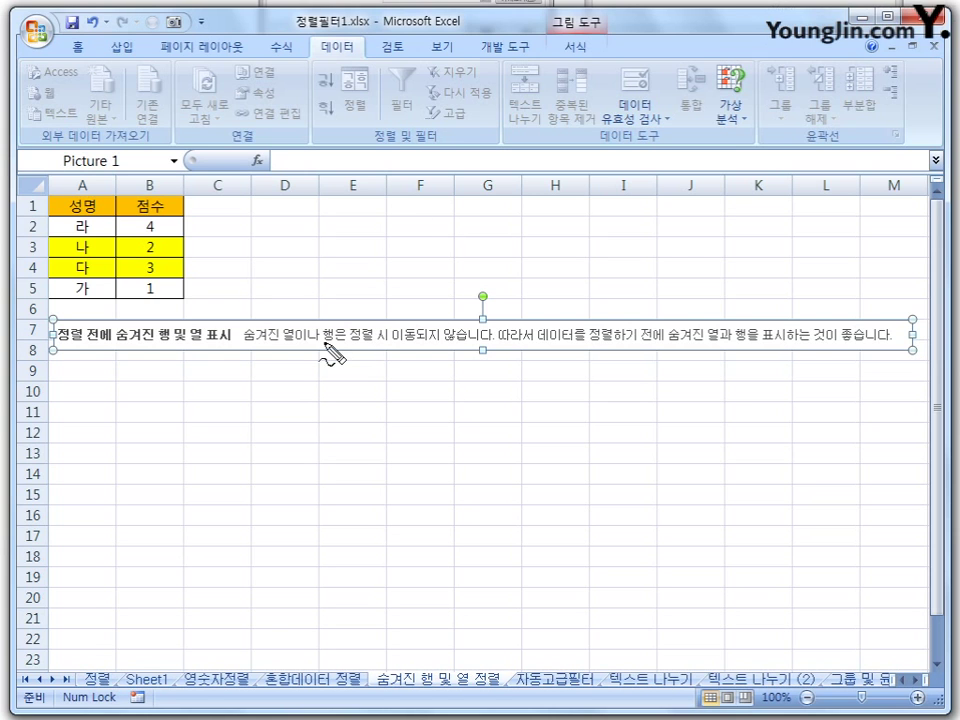
{"action": "mouse_move", "coordinate": [290, 347]}
{"action": "left_mouse_down"}
{"action": "mouse_move", "coordinate": [253, 347]}
{"action": "mouse_move", "coordinate": [268, 328]}
{"action": "mouse_move", "coordinate": [296, 340]}
{"action": "mouse_move", "coordinate": [321, 332]}
{"action": "mouse_move", "coordinate": [334, 346]}
{"action": "mouse_move", "coordinate": [372, 336]}
{"action": "mouse_move", "coordinate": [481, 344]}
{"action": "left_mouse_up"}
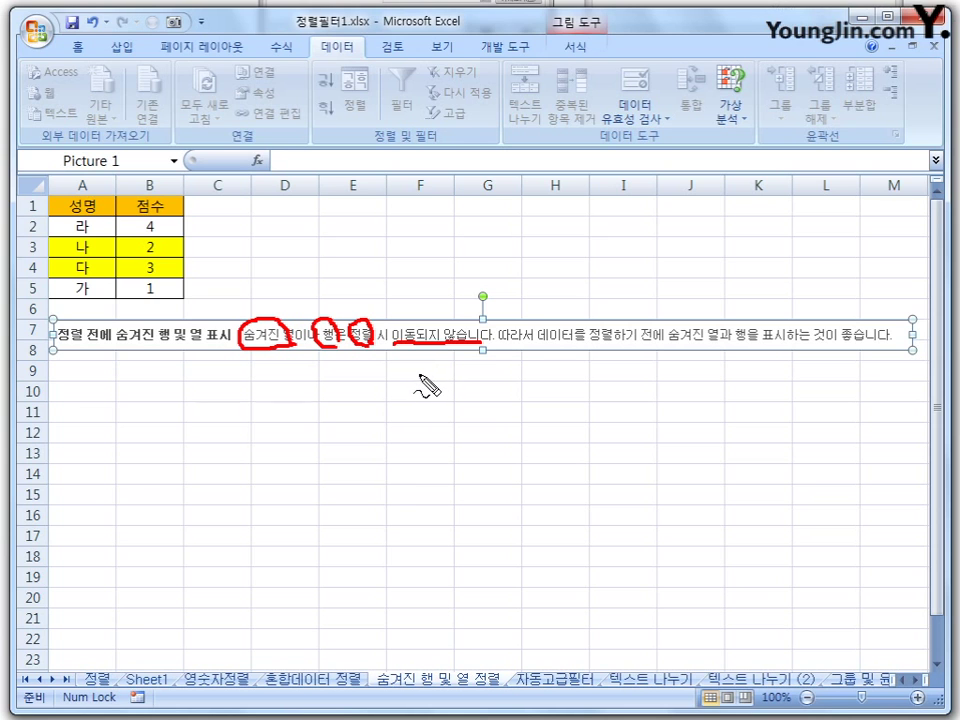
{"action": "mouse_move", "coordinate": [528, 352]}
{"action": "left_mouse_down"}
{"action": "mouse_move", "coordinate": [492, 340]}
{"action": "mouse_move", "coordinate": [514, 352]}
{"action": "mouse_move", "coordinate": [636, 350]}
{"action": "left_mouse_up"}
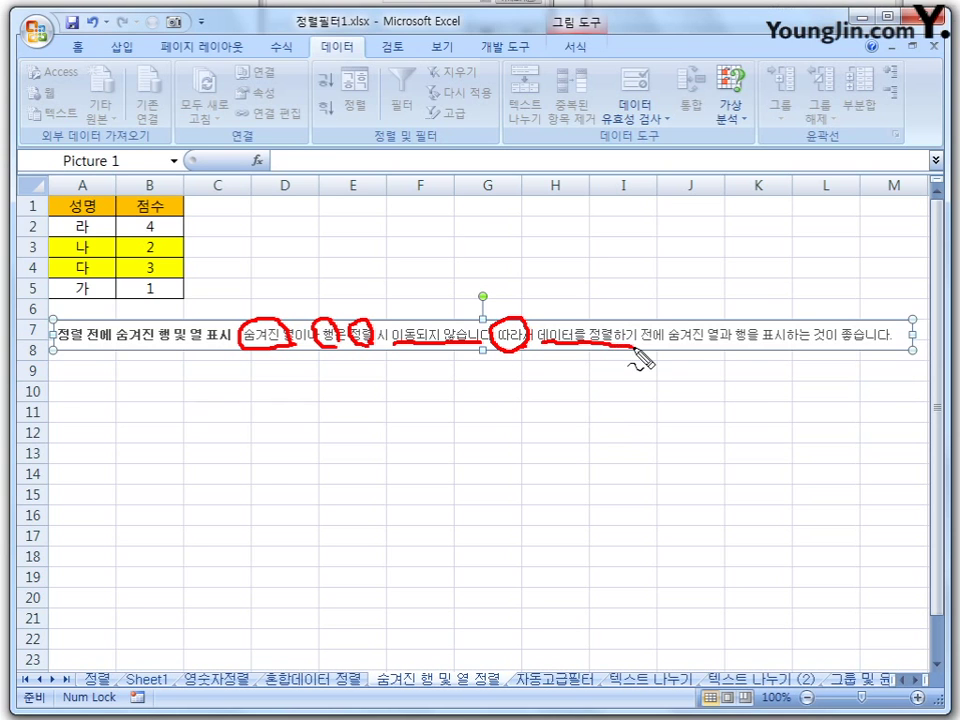
{"action": "mouse_move", "coordinate": [707, 350]}
{"action": "left_mouse_down"}
{"action": "mouse_move", "coordinate": [685, 352]}
{"action": "mouse_move", "coordinate": [718, 332]}
{"action": "mouse_move", "coordinate": [746, 343]}
{"action": "mouse_move", "coordinate": [870, 348]}
{"action": "left_mouse_up"}
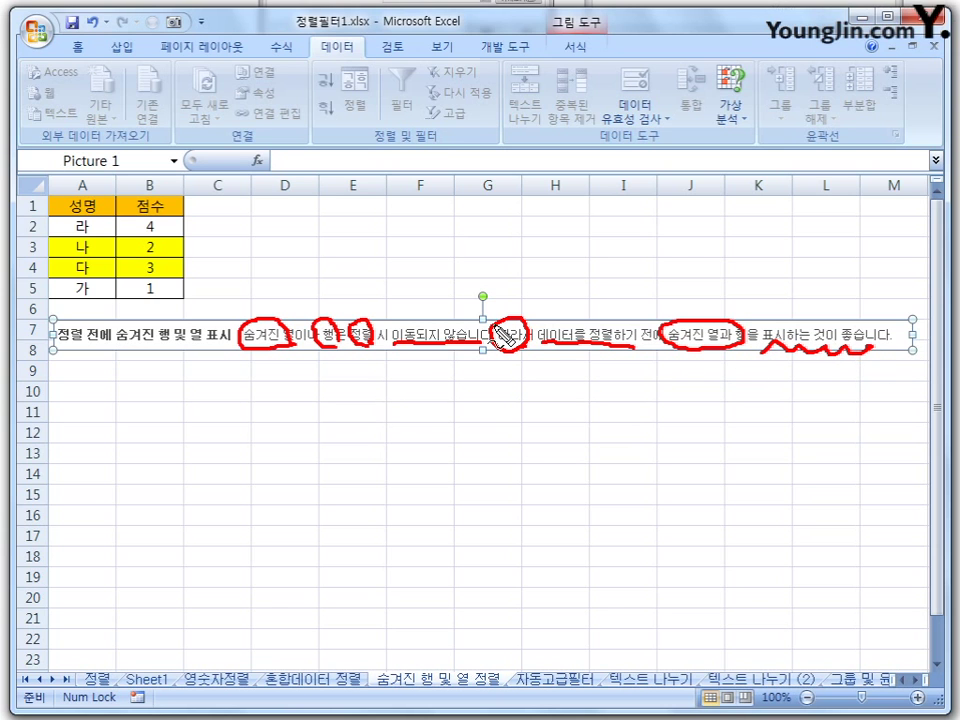
{"action": "key", "text": "Escape"}
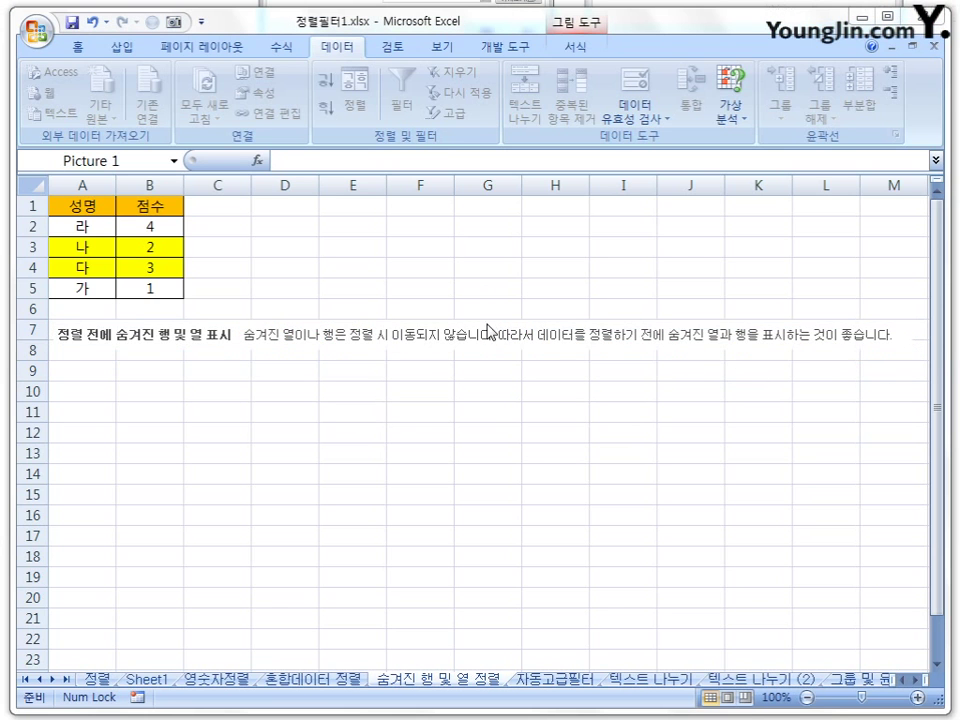
{"action": "left_click", "coordinate": [395, 255]}
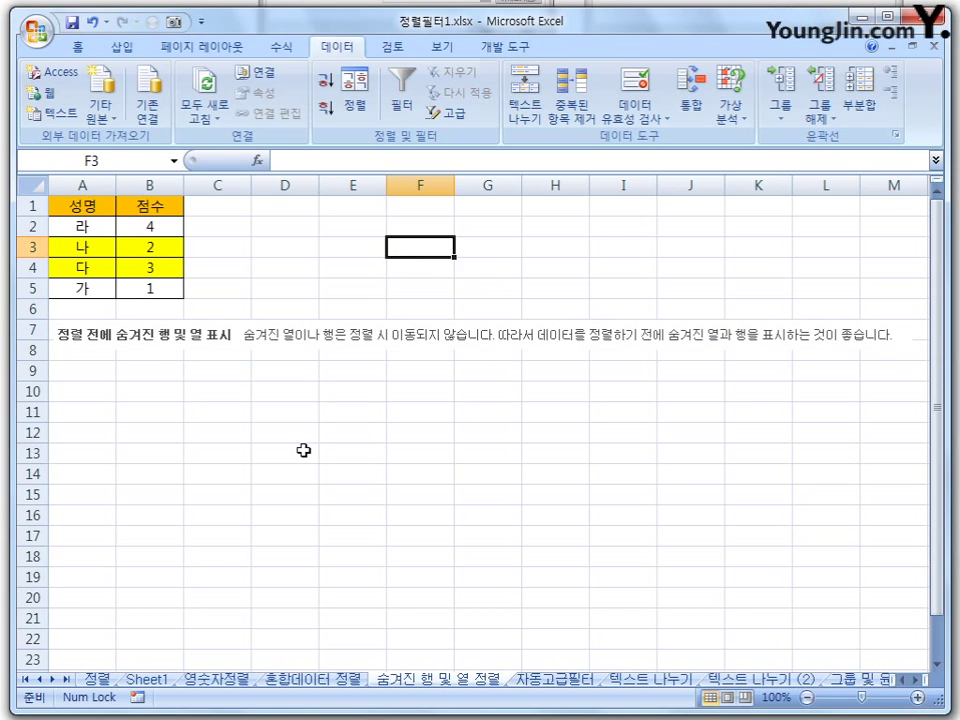
Examine the 점수 values in B2:B5 in the ascending order that a sort would give
{"action": "left_click", "coordinate": [304, 450]}
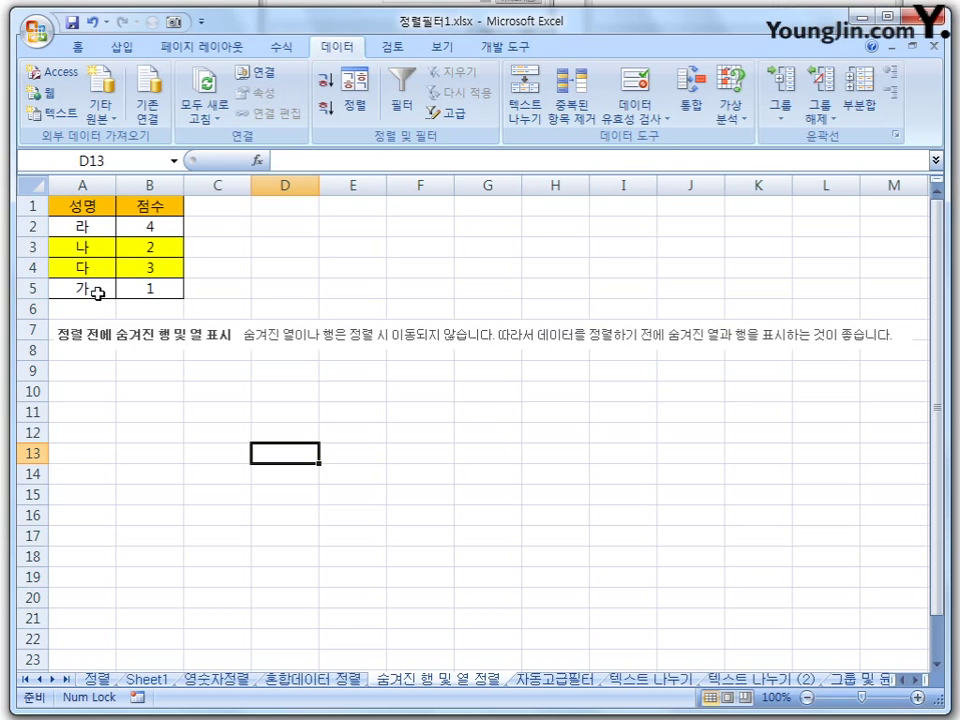
{"action": "left_click", "coordinate": [166, 290]}
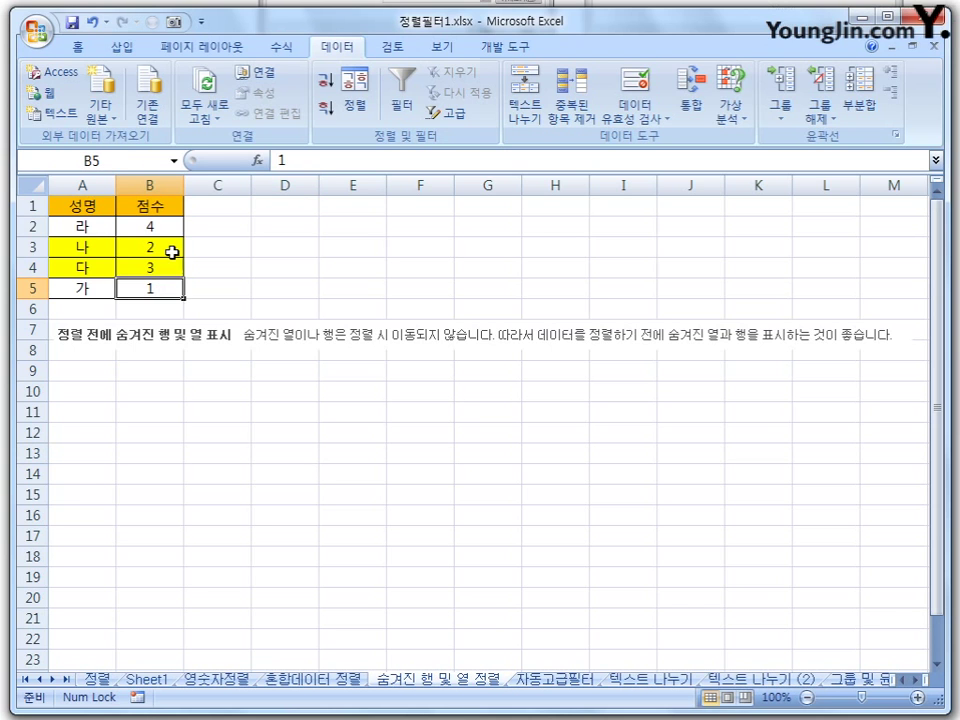
{"action": "left_click", "coordinate": [170, 250]}
{"action": "left_click", "coordinate": [168, 268]}
{"action": "left_click", "coordinate": [166, 228]}
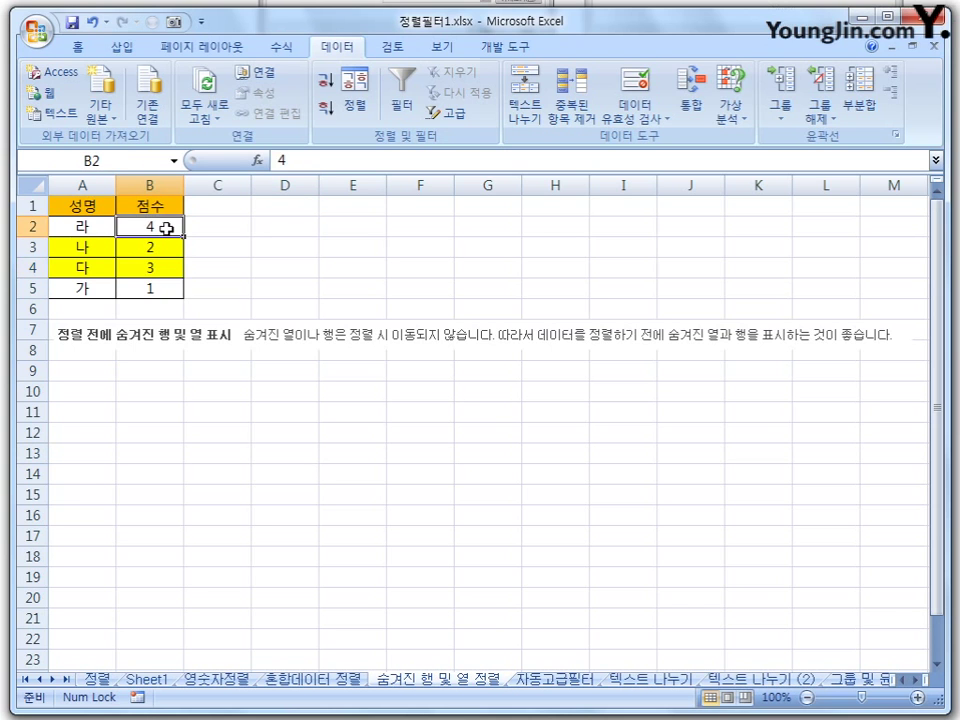
{"action": "left_click", "coordinate": [332, 378]}
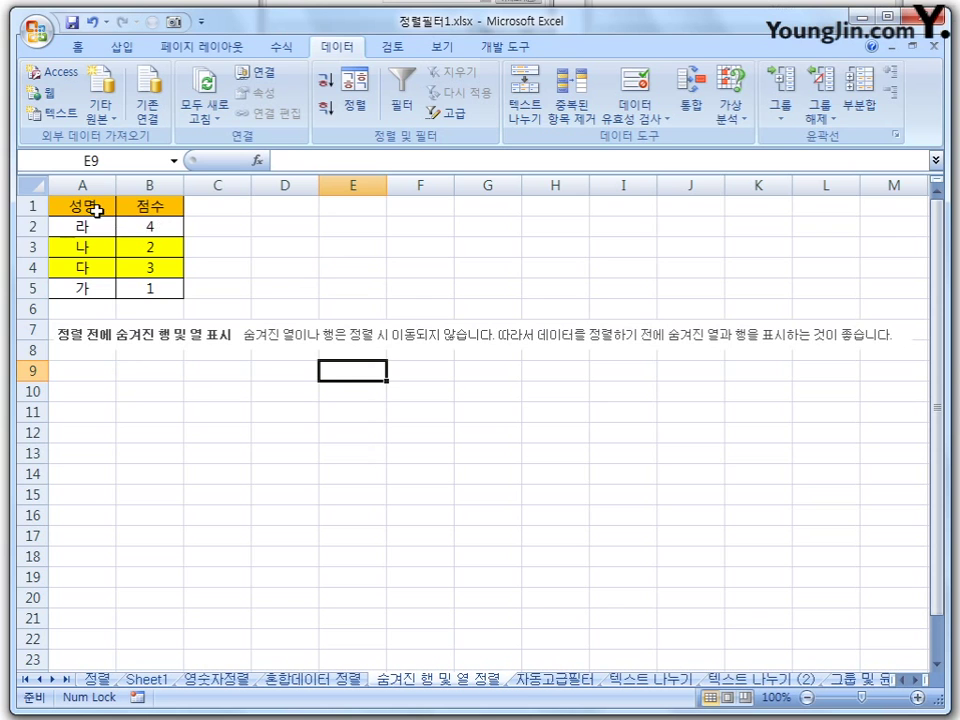
Copy the 성명 and 점수 table in A1:B5 and paste it at D1
{"action": "left_click_drag", "start_coordinate": [86, 208], "coordinate": [167, 287]}
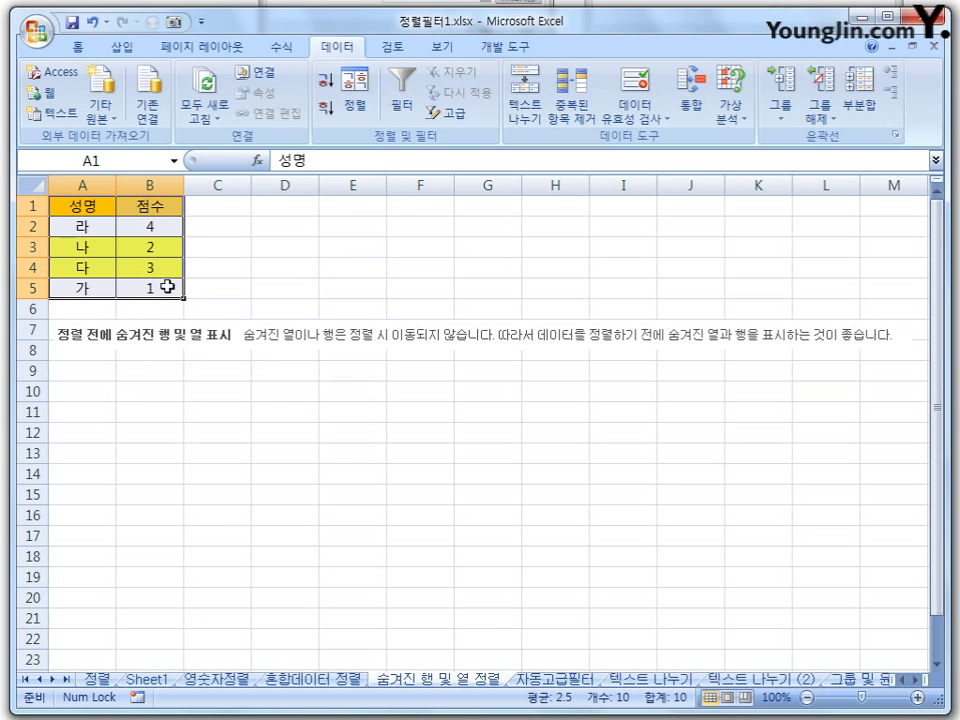
{"action": "right_click", "coordinate": [166, 273]}
{"action": "left_click", "coordinate": [281, 308]}
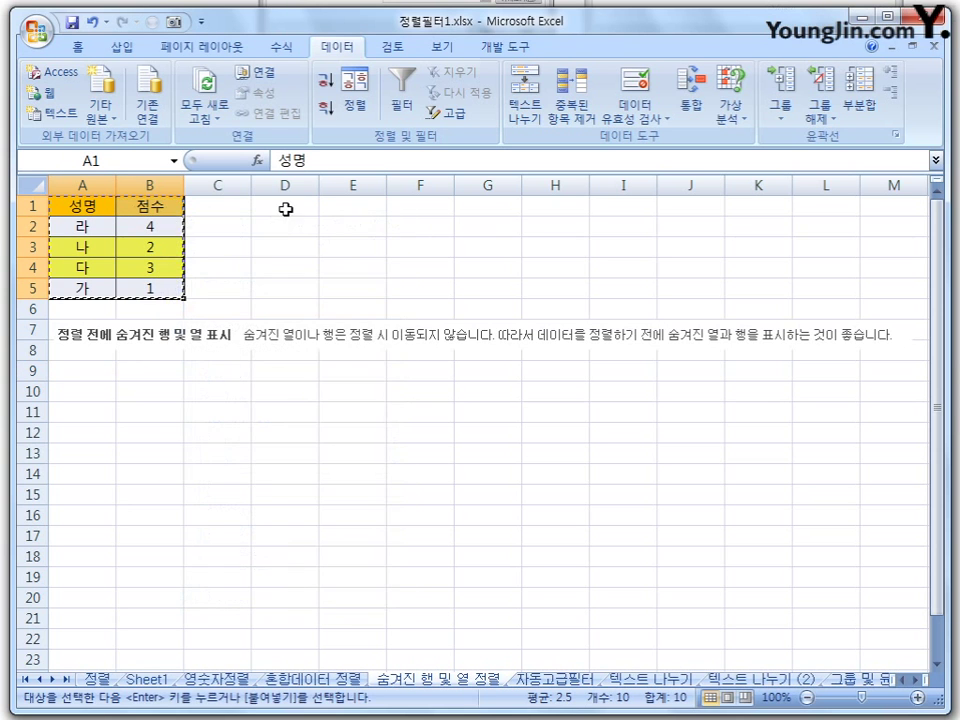
{"action": "left_click", "coordinate": [285, 207]}
{"action": "right_click", "coordinate": [295, 214]}
{"action": "left_click", "coordinate": [326, 268]}
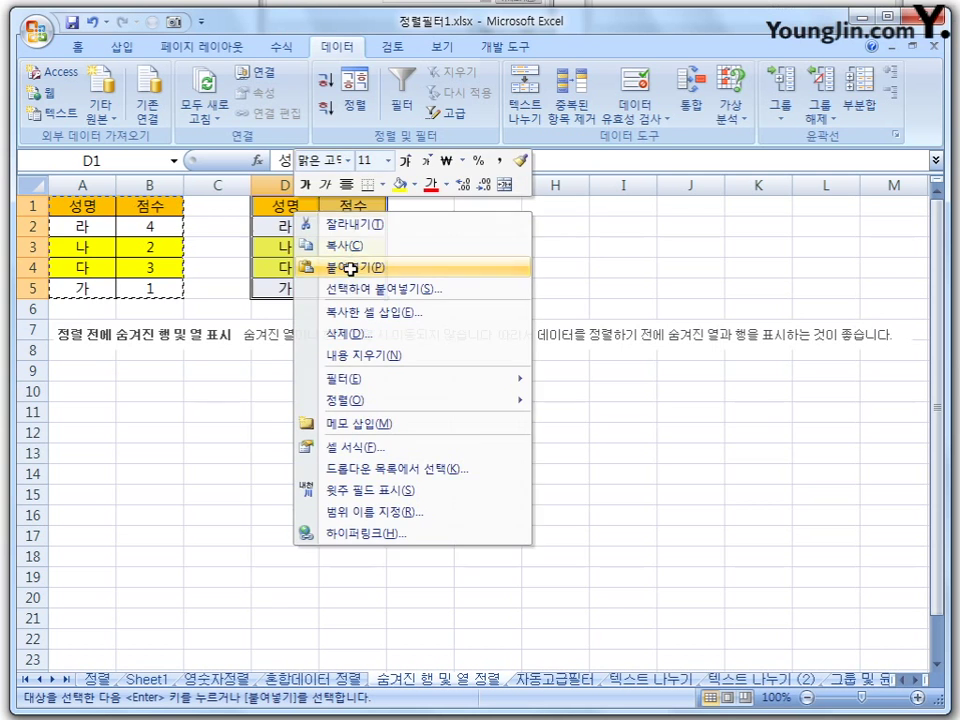
{"action": "left_click", "coordinate": [490, 432]}
{"action": "key", "text": "Escape"}
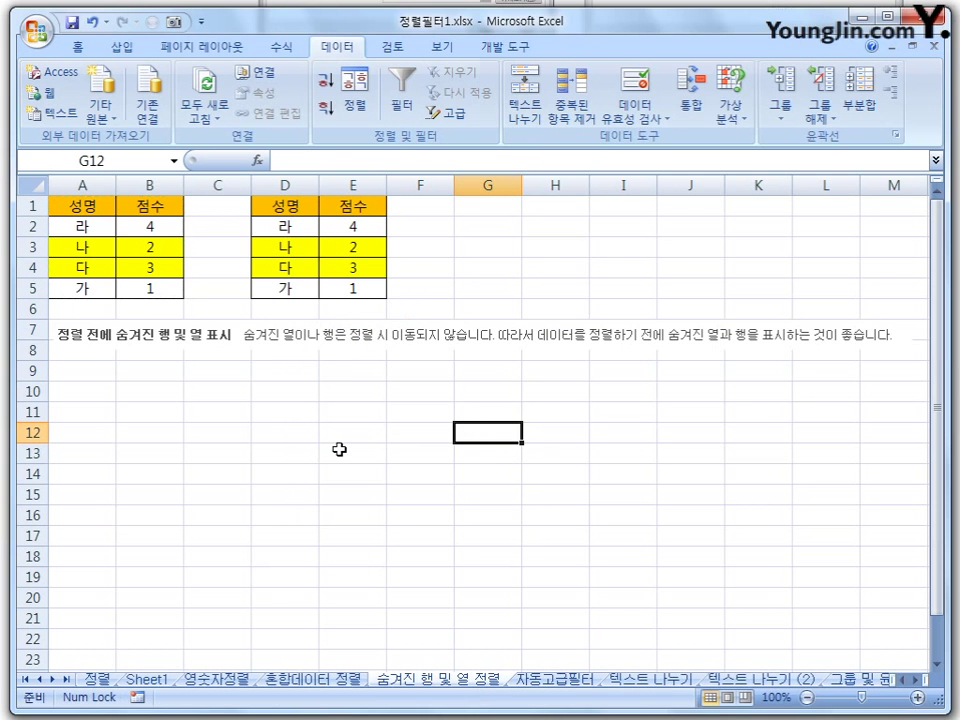
Sort the copied table in D1:E5 by the values of 성명 in ascending order (오름차순)
{"action": "left_click", "coordinate": [310, 248]}
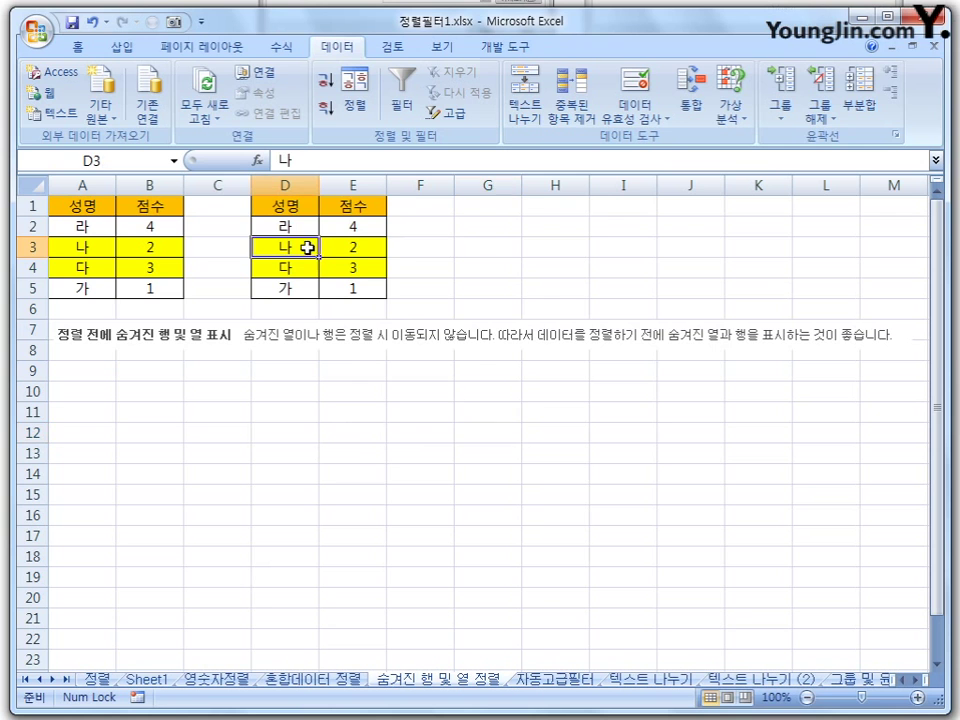
{"action": "left_click", "coordinate": [350, 103]}
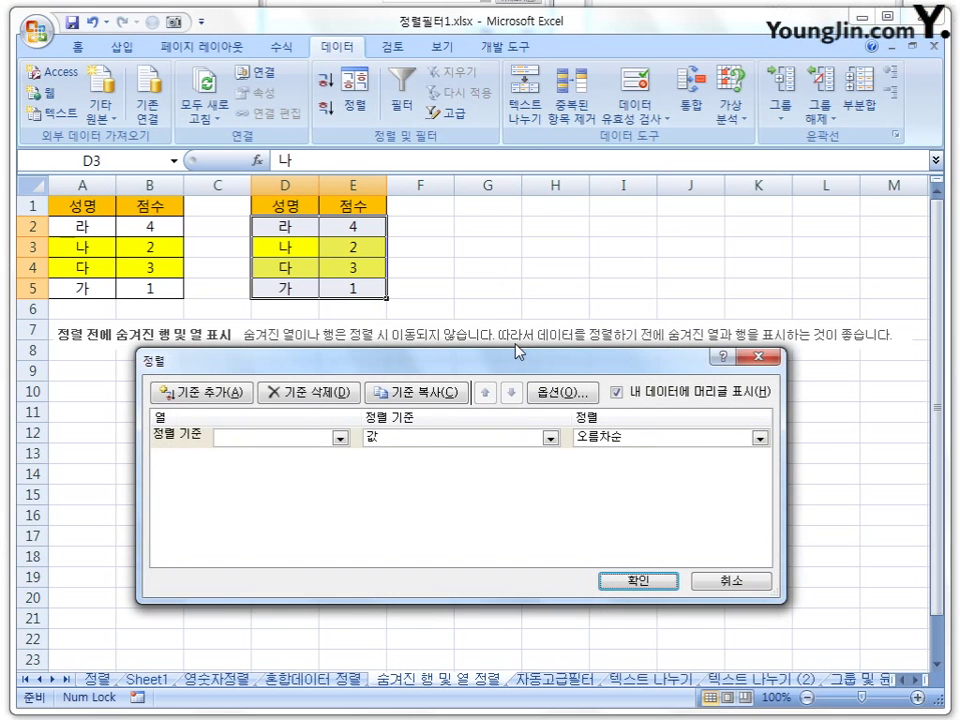
{"action": "left_click_drag", "start_coordinate": [516, 364], "coordinate": [522, 383]}
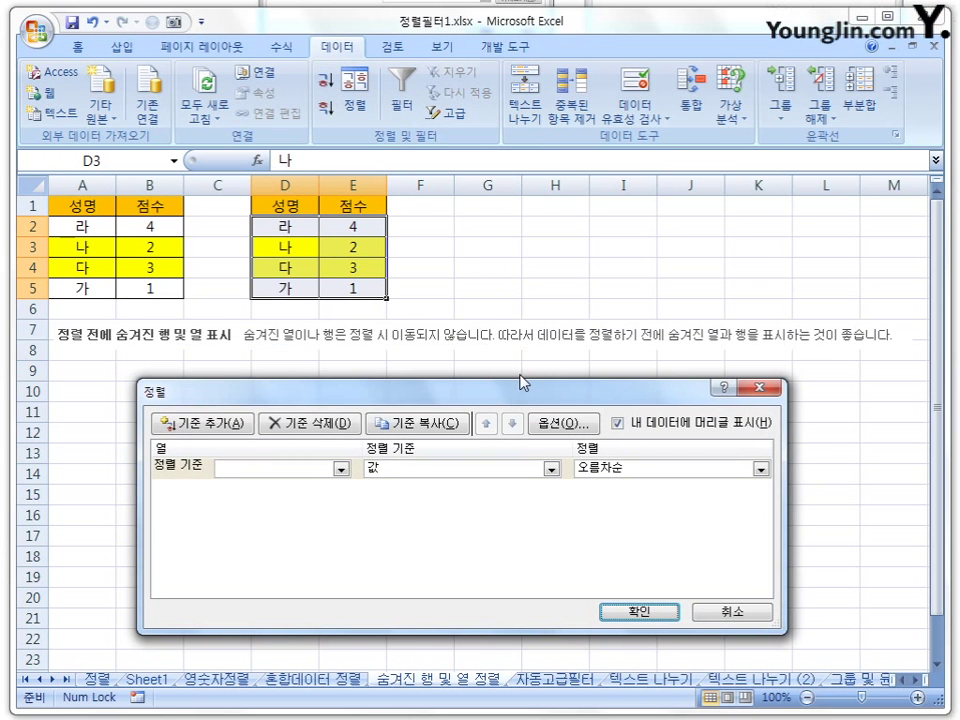
{"action": "left_click", "coordinate": [341, 468]}
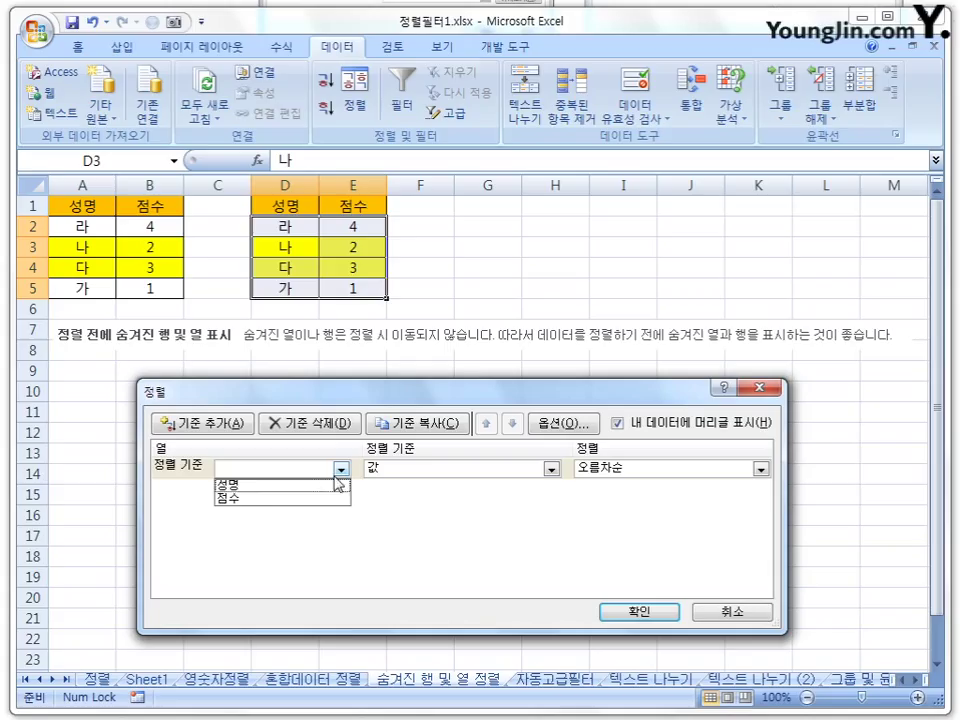
{"action": "left_click", "coordinate": [286, 486]}
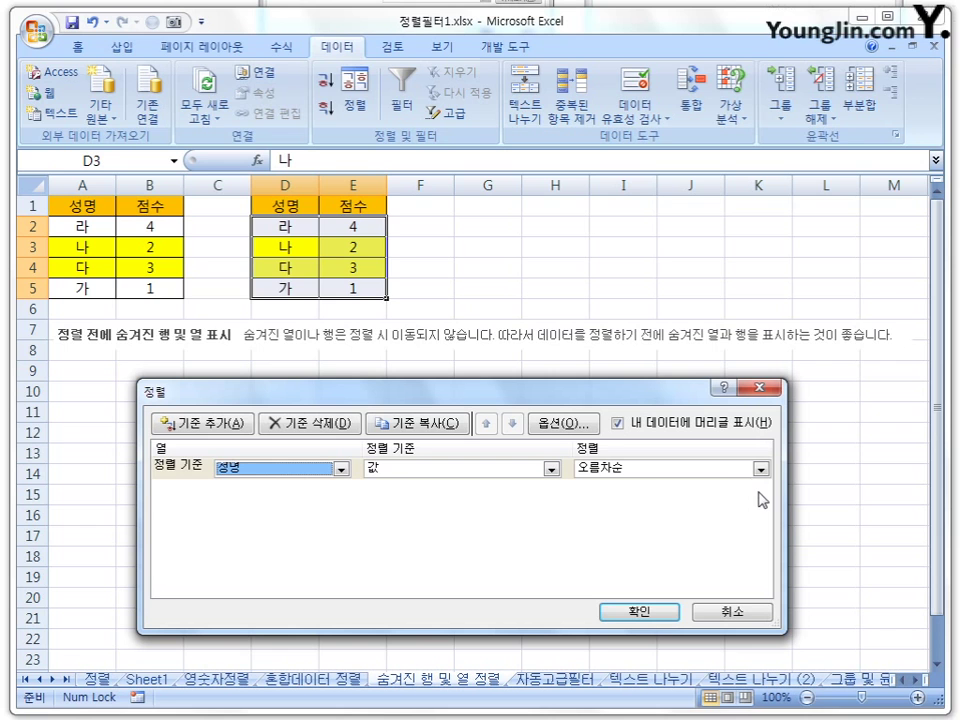
{"action": "left_click", "coordinate": [638, 611]}
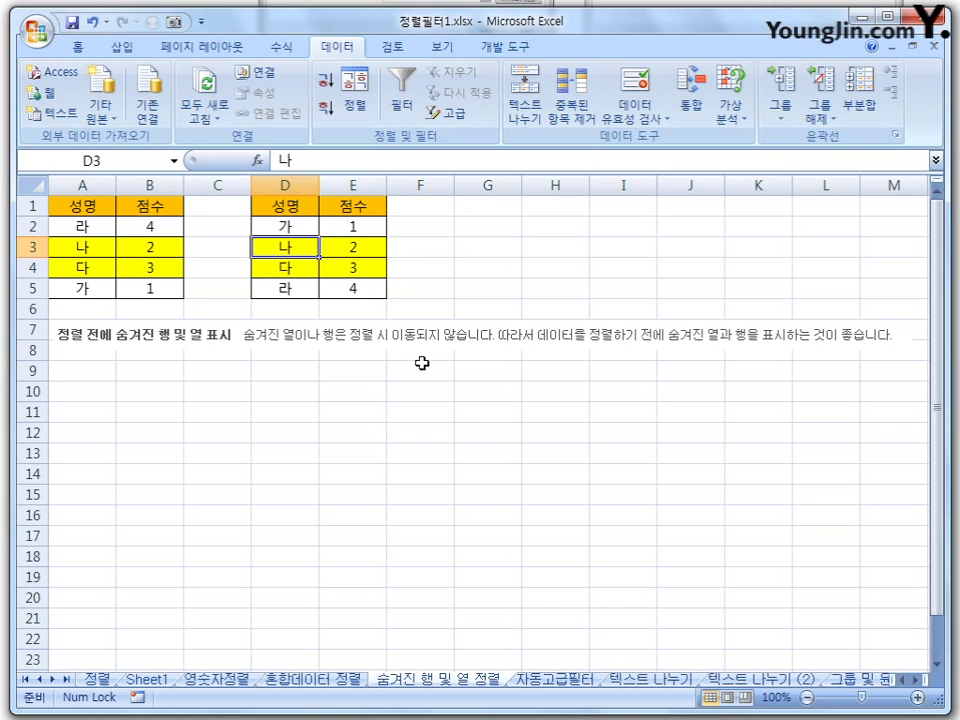
Delete columns D and E with the copied table
{"action": "left_click", "coordinate": [405, 428]}
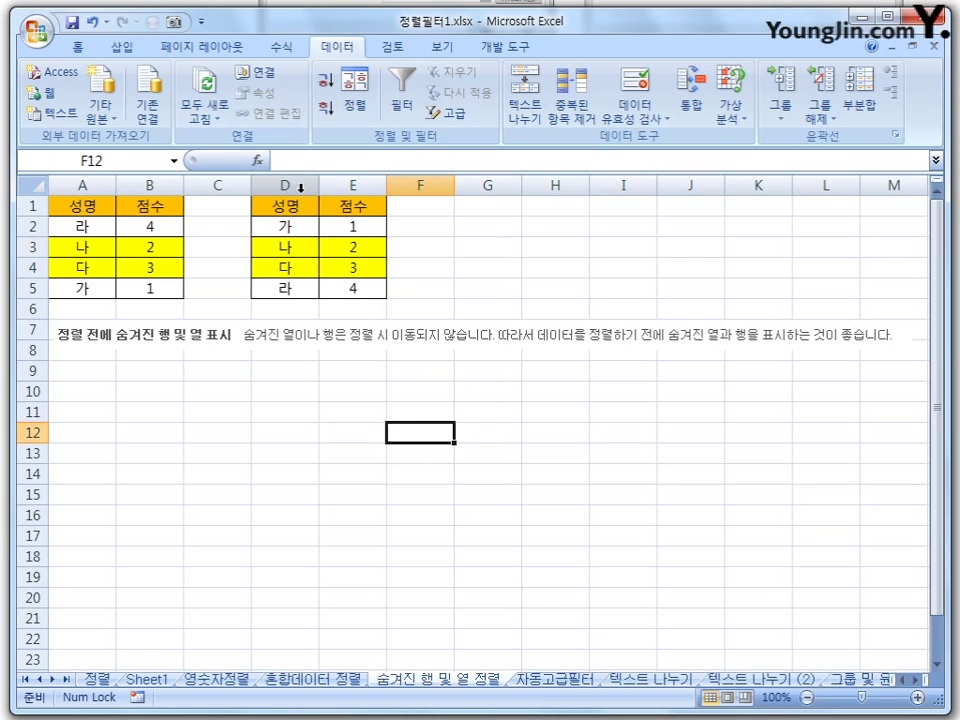
{"action": "left_click_drag", "start_coordinate": [300, 187], "coordinate": [343, 186]}
{"action": "right_click", "coordinate": [347, 187]}
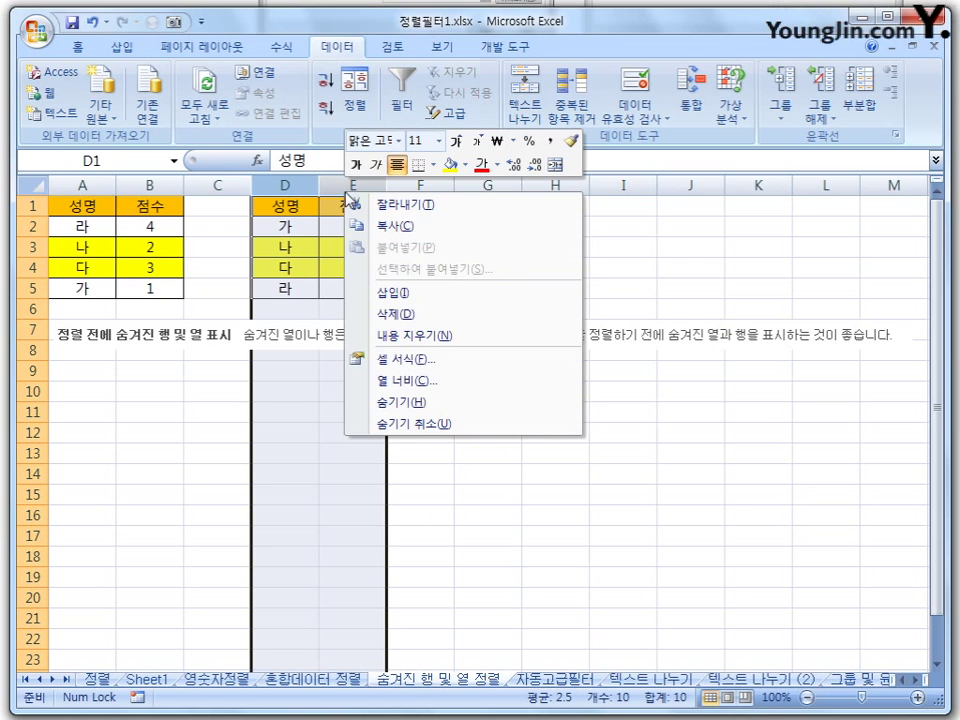
{"action": "left_click", "coordinate": [412, 316]}
{"action": "left_click", "coordinate": [468, 250]}
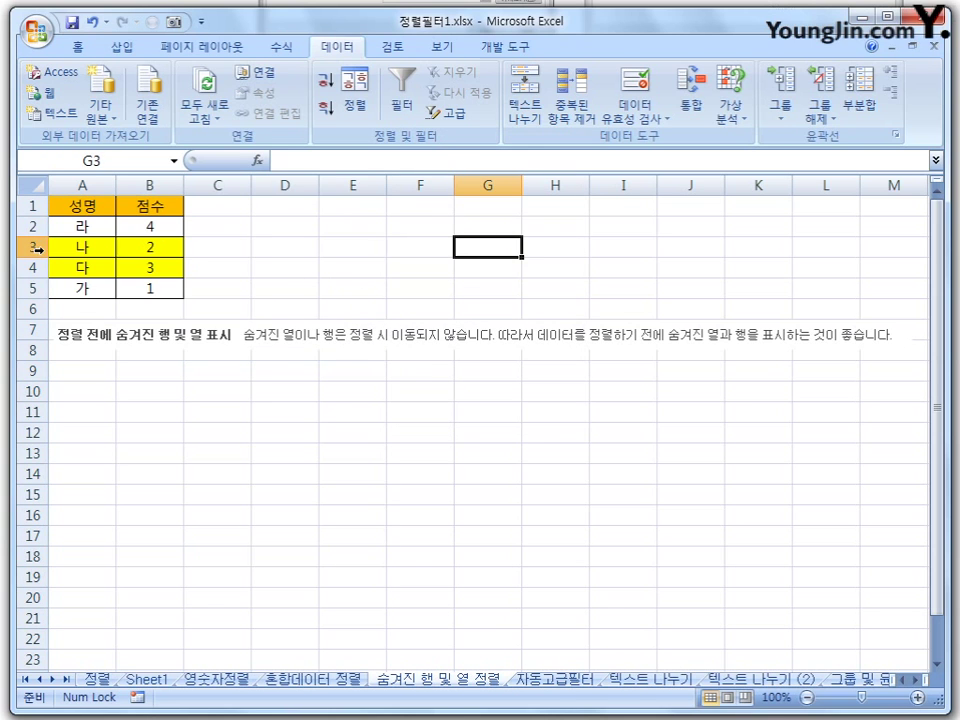
Hide the yellow rows 3 and 4 of the 성명 and 점수 table
{"action": "left_click_drag", "start_coordinate": [33, 247], "coordinate": [33, 267]}
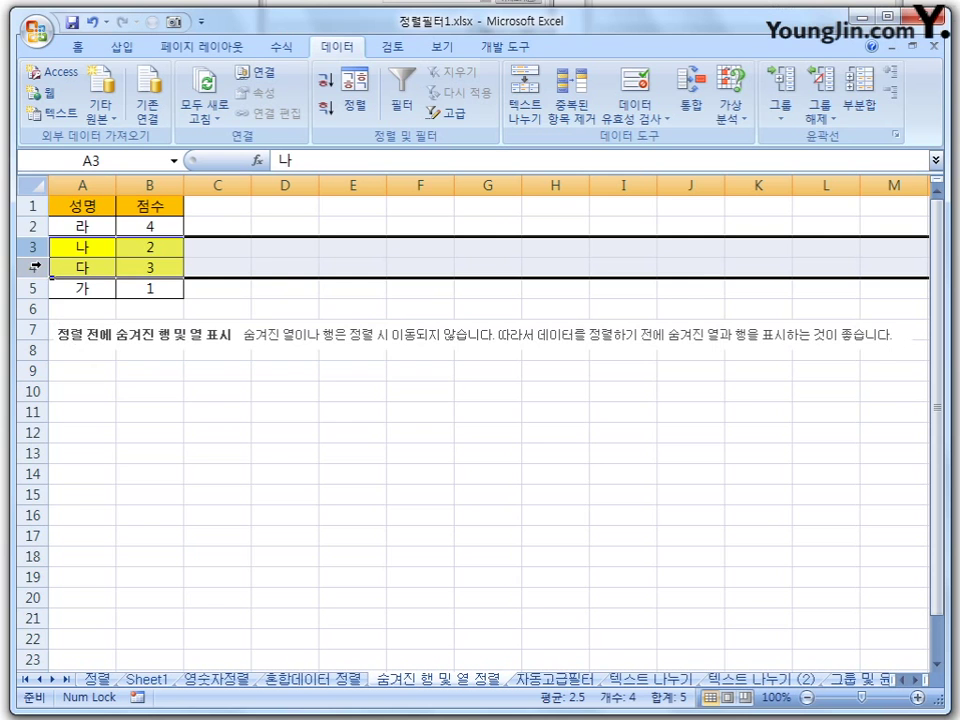
{"action": "right_click", "coordinate": [33, 266]}
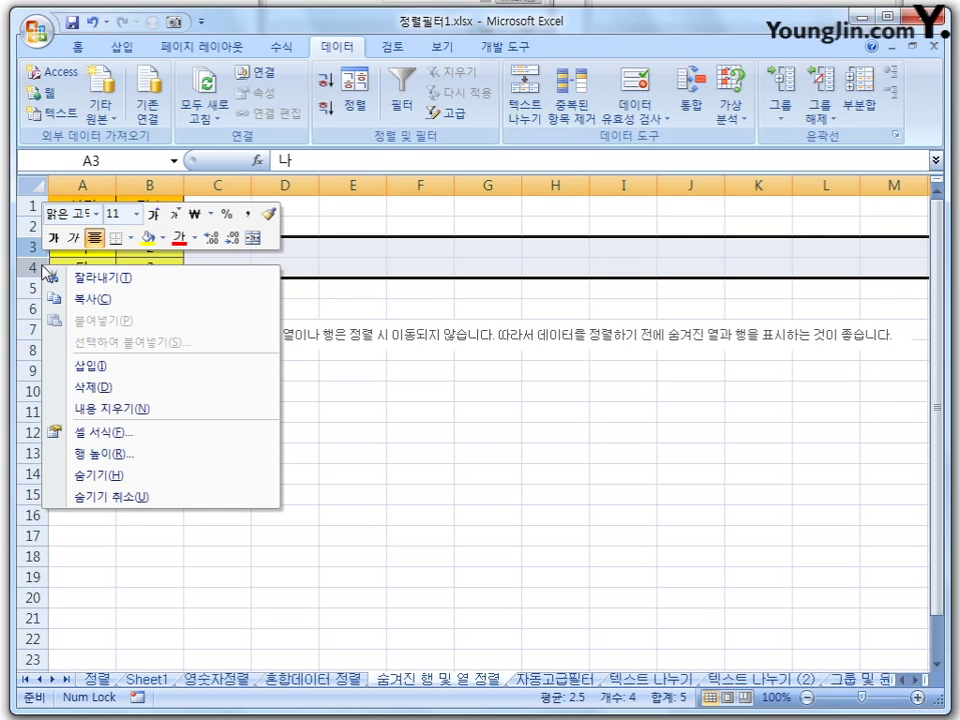
{"action": "left_click", "coordinate": [148, 472]}
{"action": "left_click", "coordinate": [275, 383]}
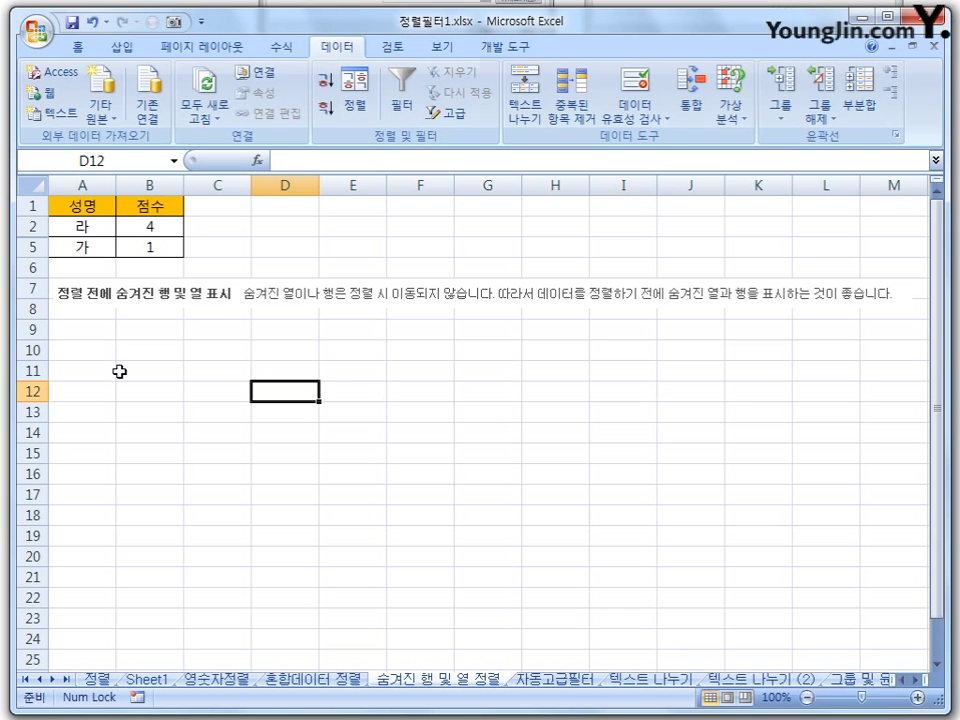
Open the Sort settings for the visible data rows A2:B5 and turn off 내 데이터에 머리글 표시
{"action": "left_click_drag", "start_coordinate": [94, 229], "coordinate": [154, 249]}
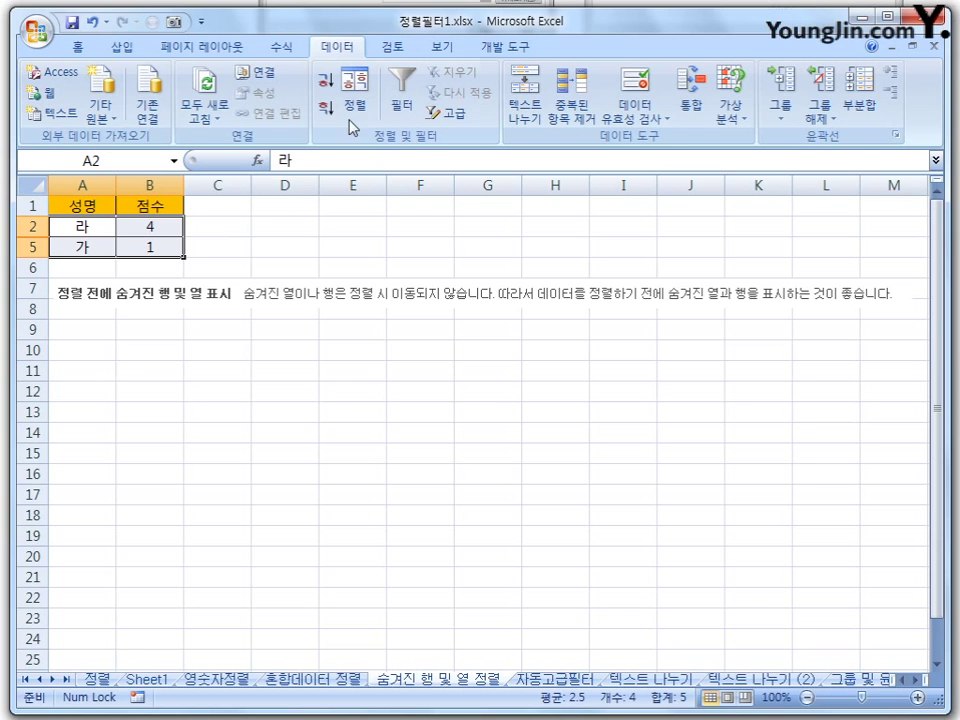
{"action": "left_click", "coordinate": [354, 100]}
{"action": "left_click_drag", "start_coordinate": [400, 408], "coordinate": [407, 342]}
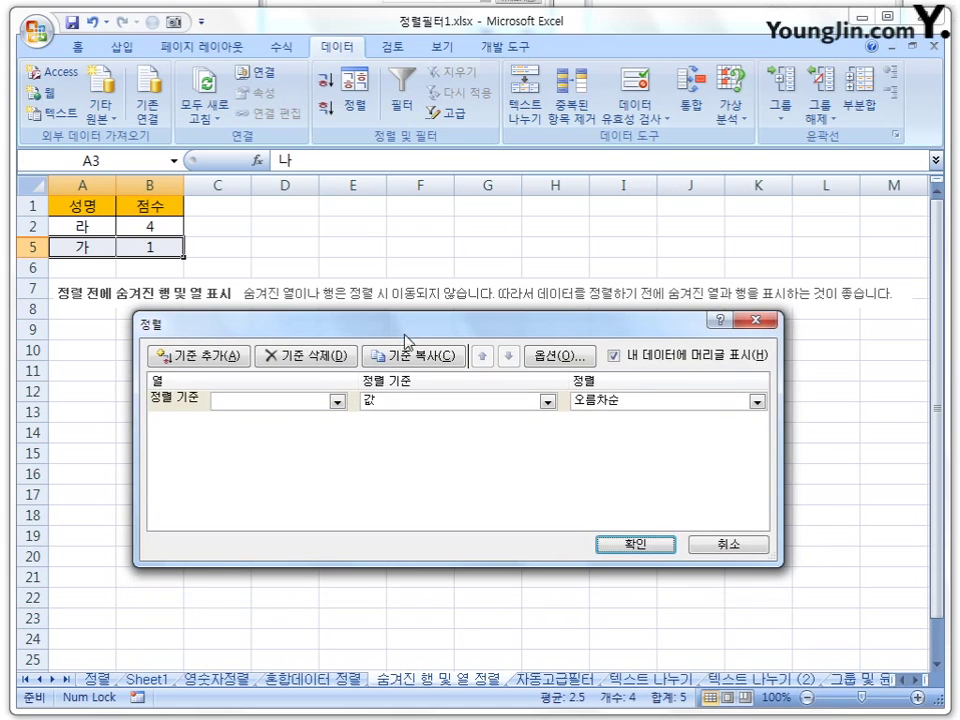
{"action": "left_click", "coordinate": [337, 401]}
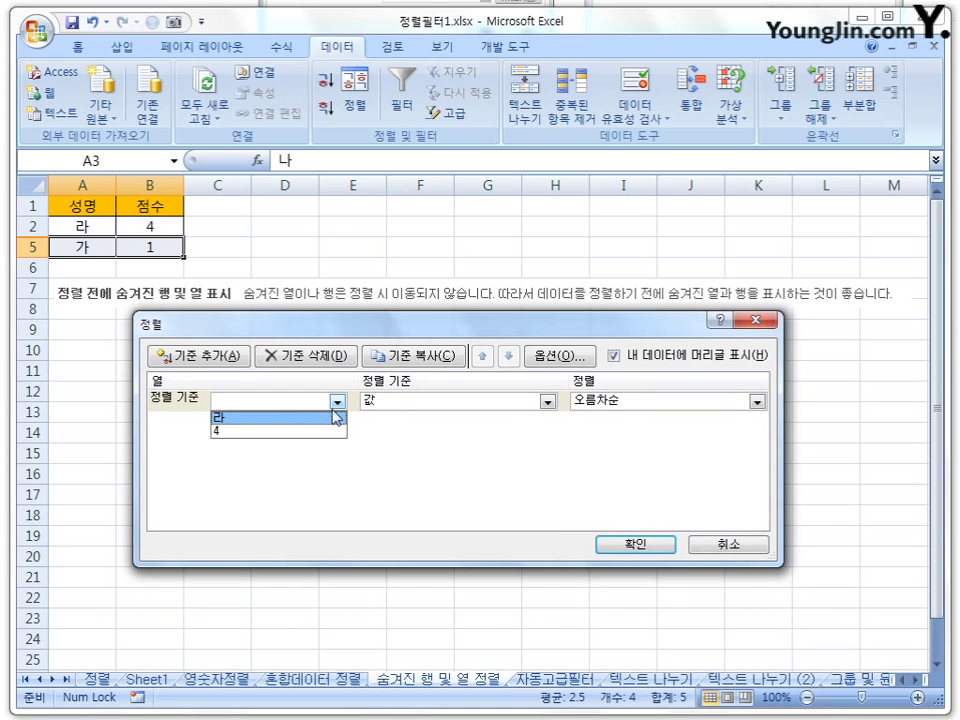
{"action": "left_click", "coordinate": [632, 361]}
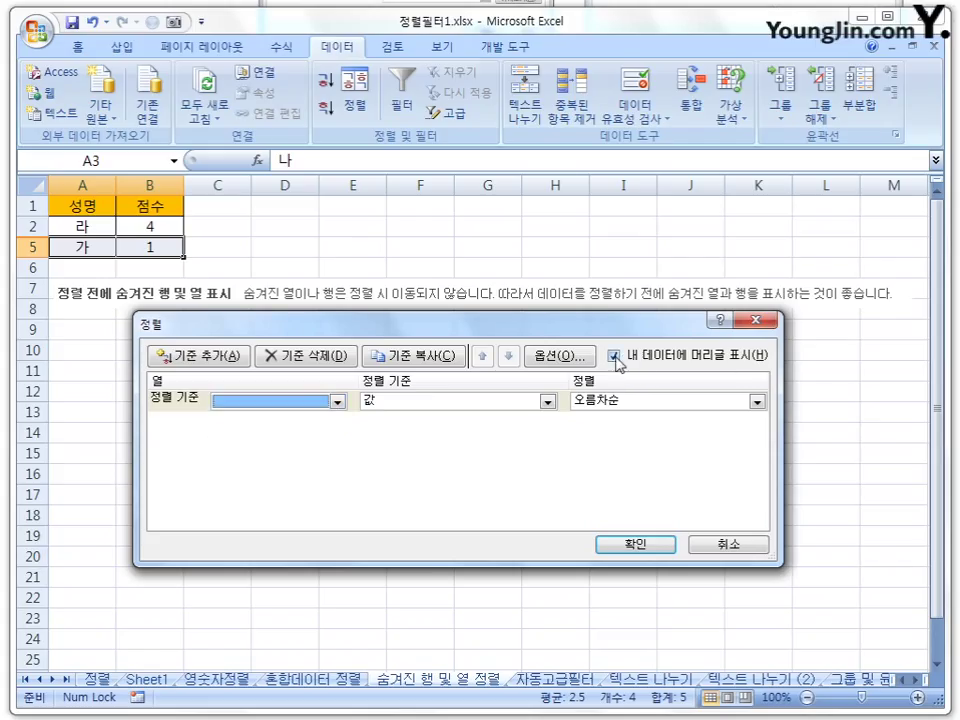
{"action": "left_click", "coordinate": [614, 356]}
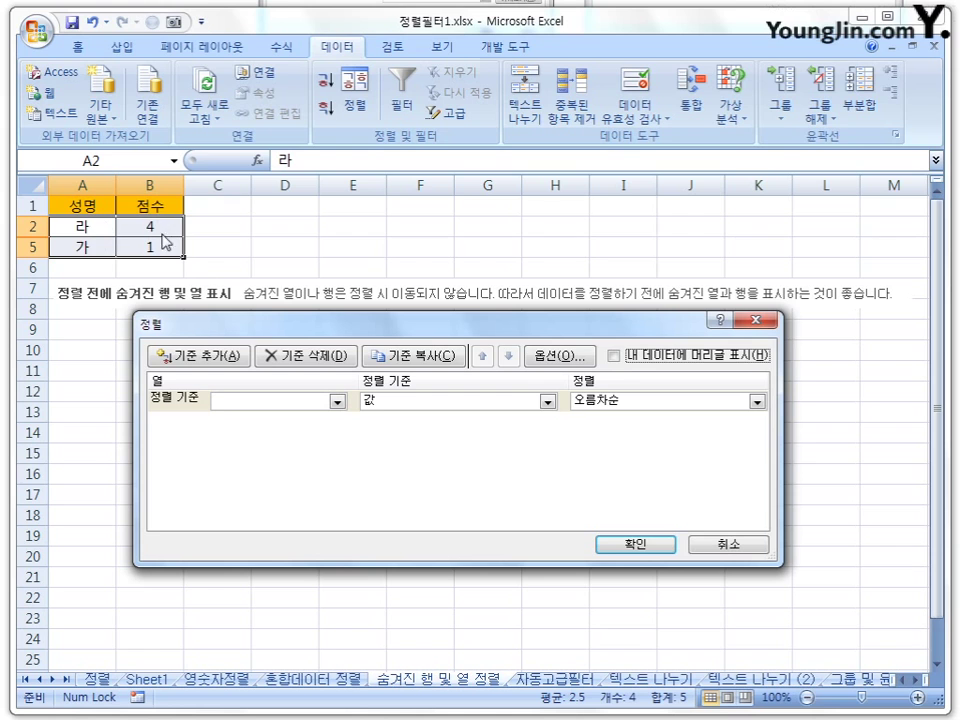
{"action": "left_click", "coordinate": [612, 357]}
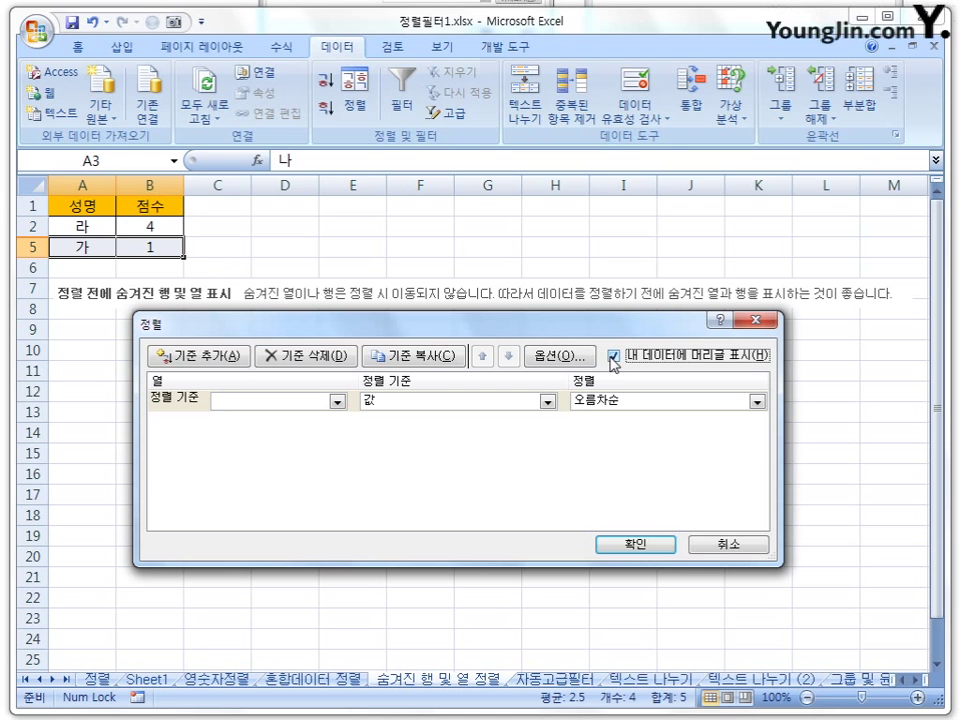
{"action": "left_click", "coordinate": [612, 357]}
{"action": "left_click", "coordinate": [614, 358]}
{"action": "left_click", "coordinate": [616, 360]}
{"action": "left_click", "coordinate": [615, 357]}
{"action": "left_click", "coordinate": [615, 357]}
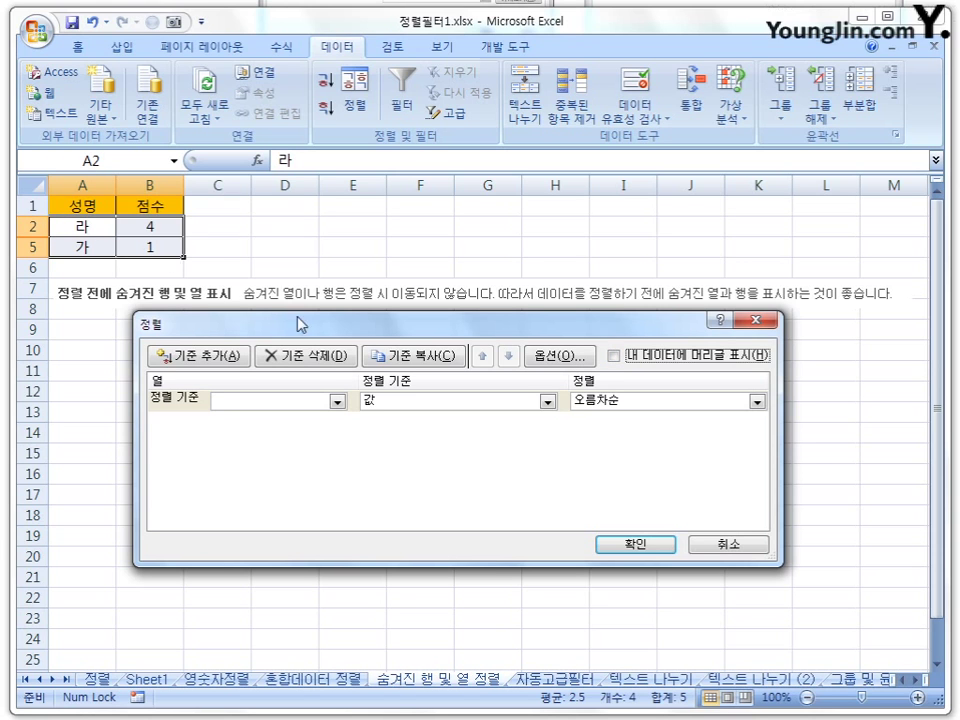
Sort the visible rows by the values of 열 A in ascending order (오름차순)
{"action": "left_click", "coordinate": [337, 401]}
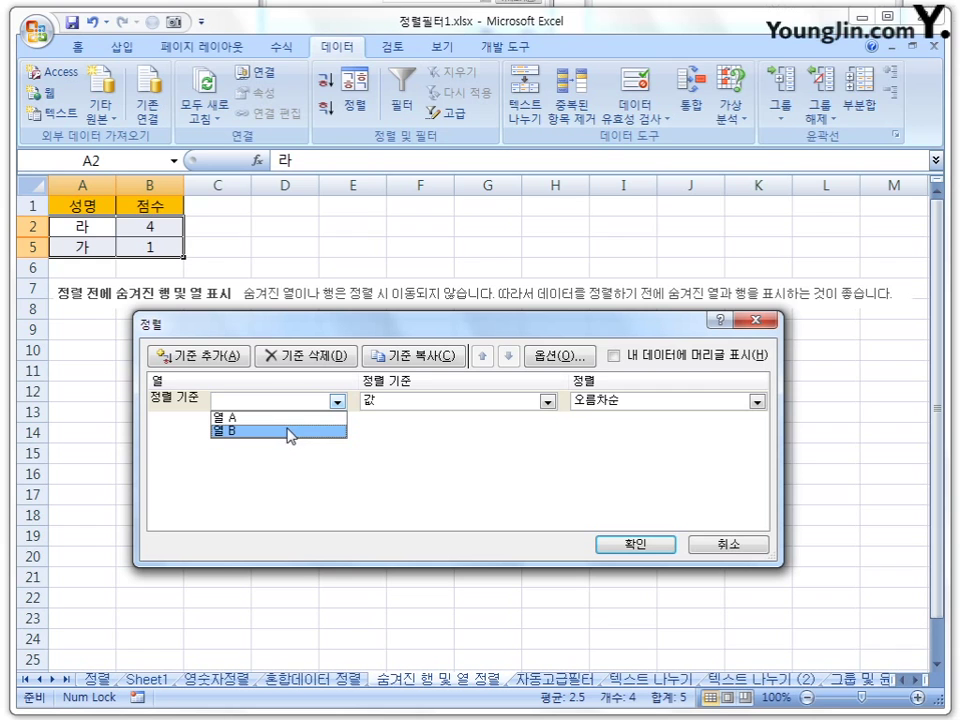
{"action": "left_click", "coordinate": [248, 420]}
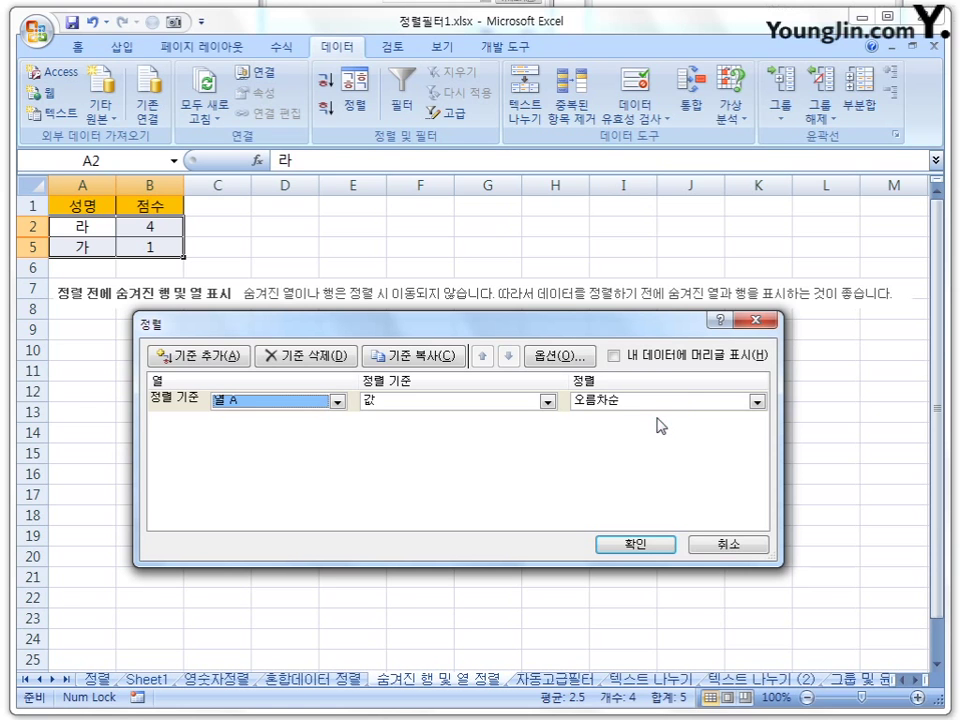
{"action": "left_click", "coordinate": [658, 543]}
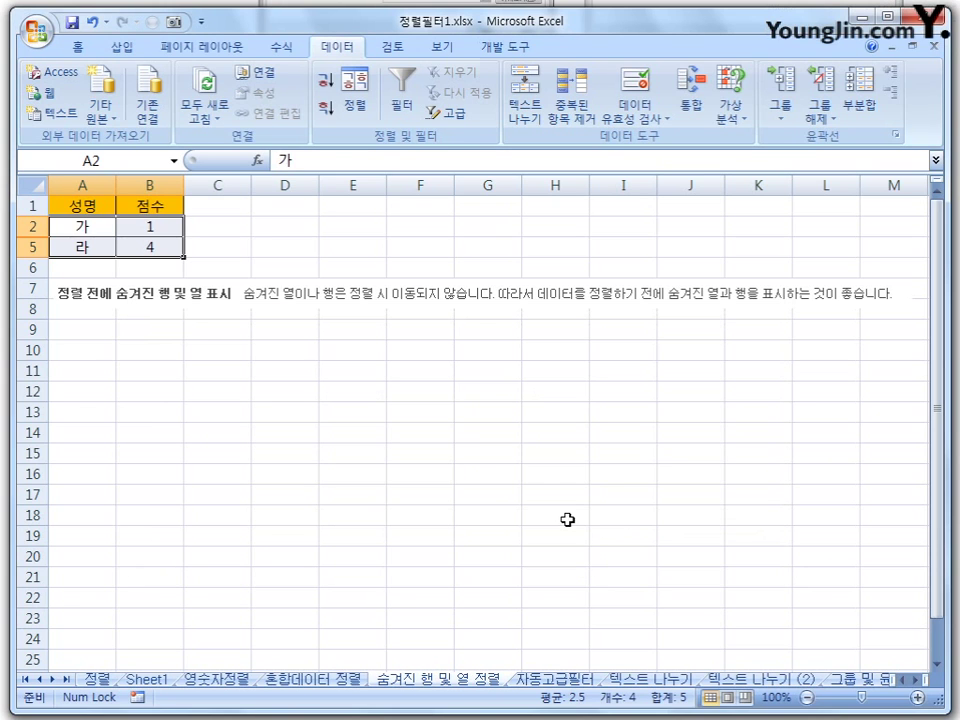
{"action": "left_click", "coordinate": [445, 429]}
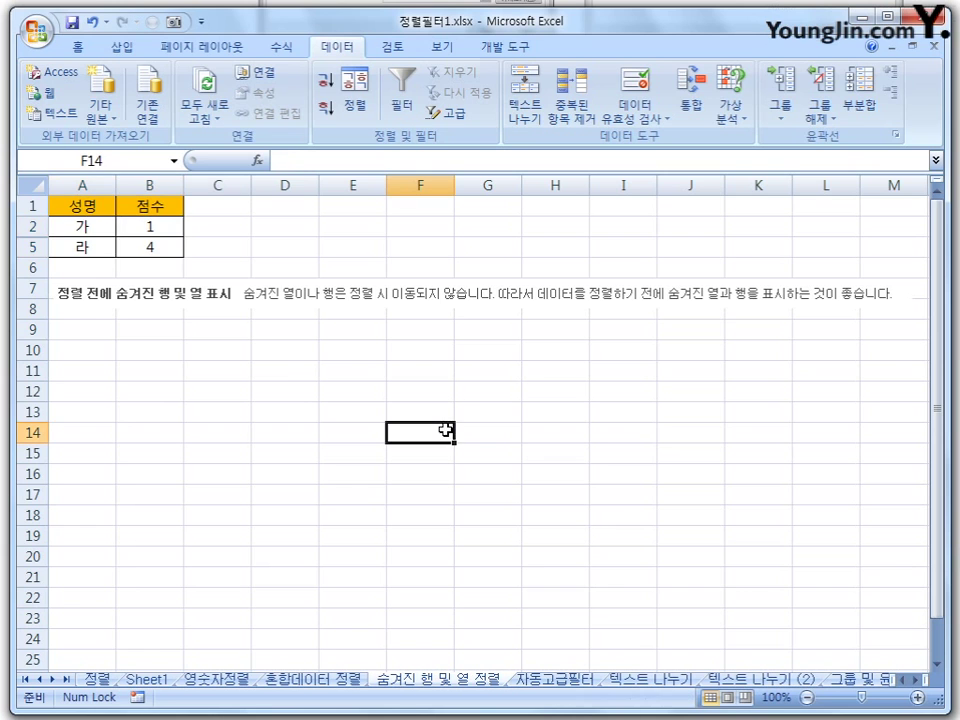
Unhide rows 3 and 4 between the visible rows 2 and 5
{"action": "left_click_drag", "start_coordinate": [33, 227], "coordinate": [33, 246]}
{"action": "right_click", "coordinate": [33, 246]}
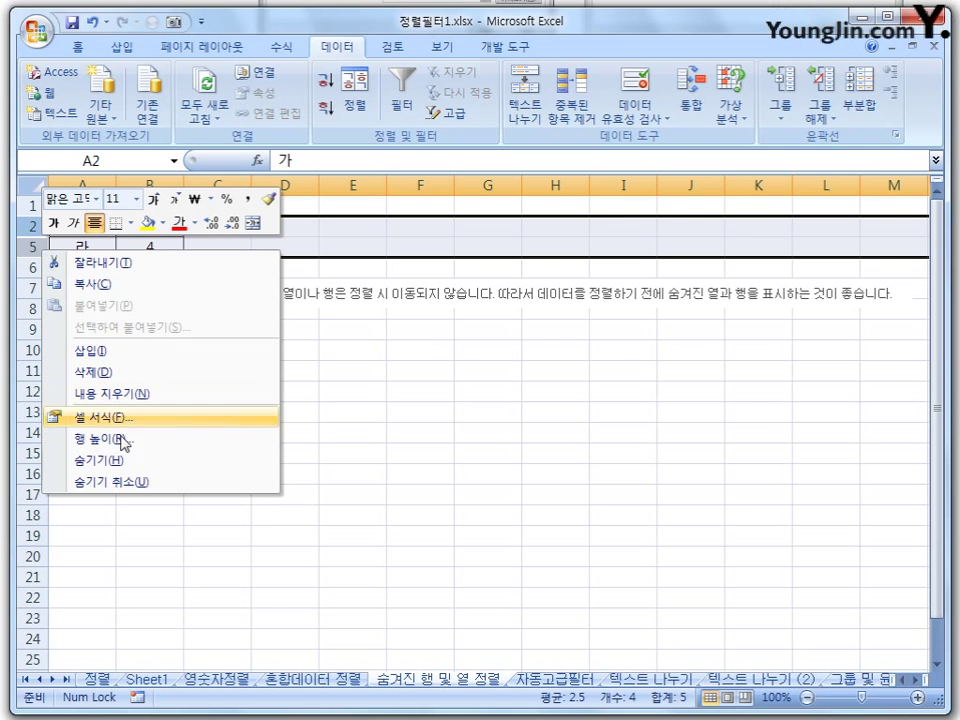
{"action": "left_click", "coordinate": [134, 482]}
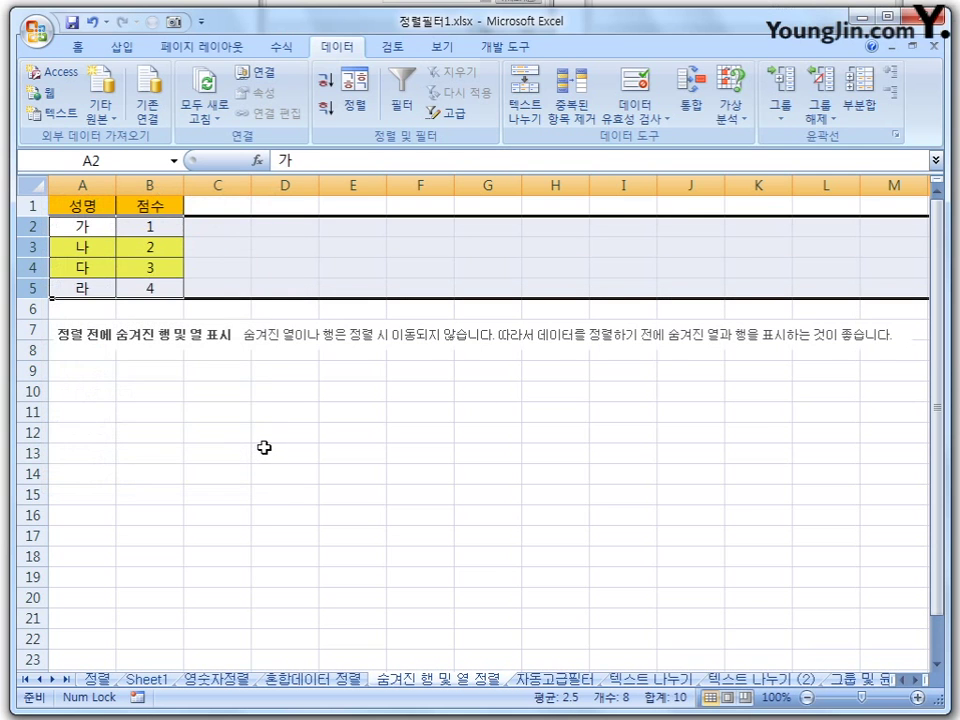
{"action": "left_click", "coordinate": [265, 446]}
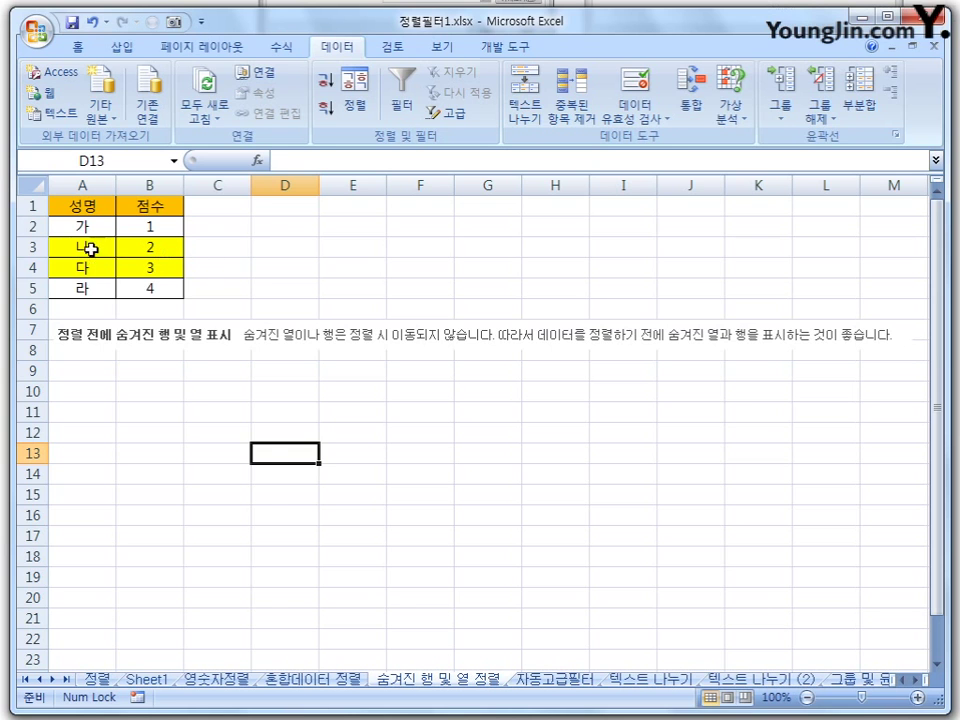
Hide the yellow rows 3 and 4 of the ascending-sorted 성명 and 점수 table again
{"action": "left_click_drag", "start_coordinate": [33, 247], "coordinate": [33, 267]}
{"action": "right_click", "coordinate": [36, 267]}
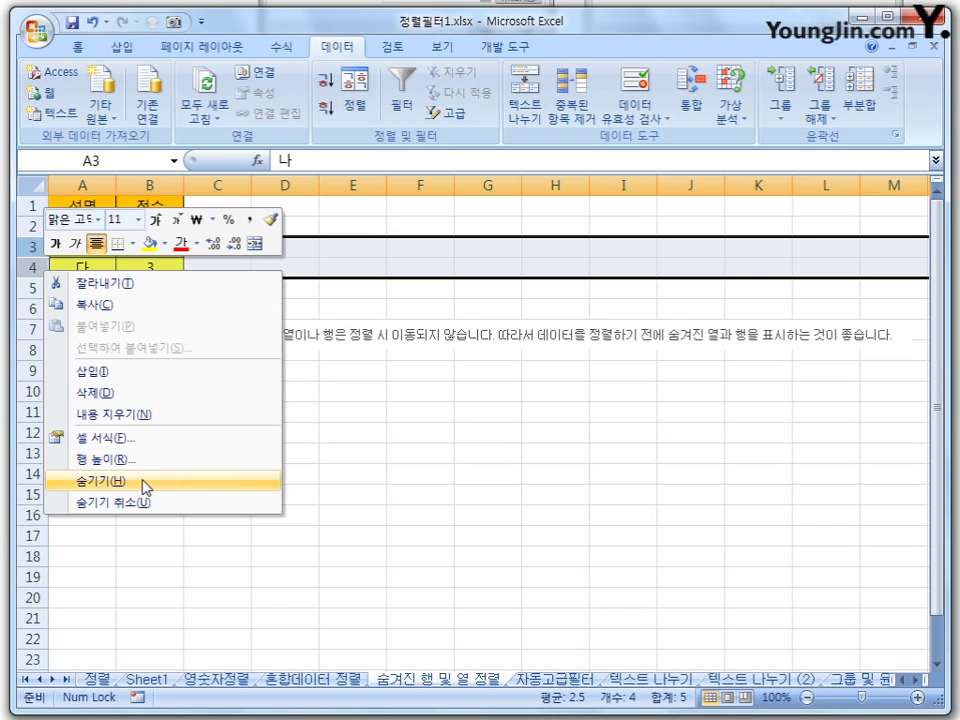
{"action": "left_click", "coordinate": [144, 484]}
{"action": "left_click", "coordinate": [227, 425]}
Sort the data range A2:B5 by the values of 열 A in descending order (내림차순), leaving rows 3 and 4 hidden
{"action": "left_click", "coordinate": [70, 226]}
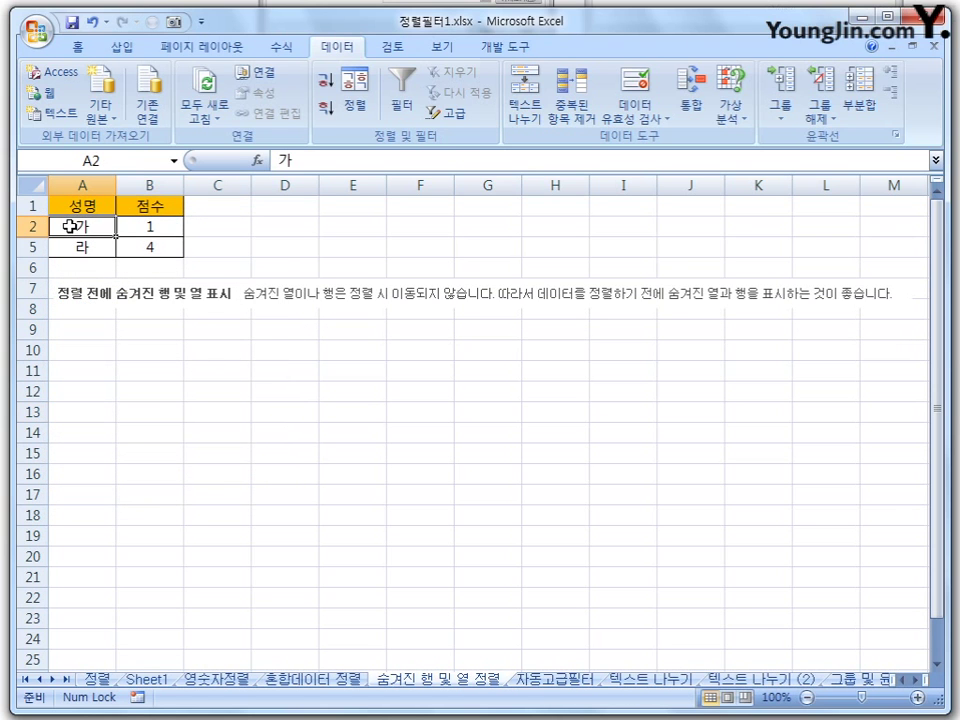
{"action": "left_click_drag", "start_coordinate": [108, 231], "coordinate": [160, 248]}
{"action": "left_click", "coordinate": [352, 102]}
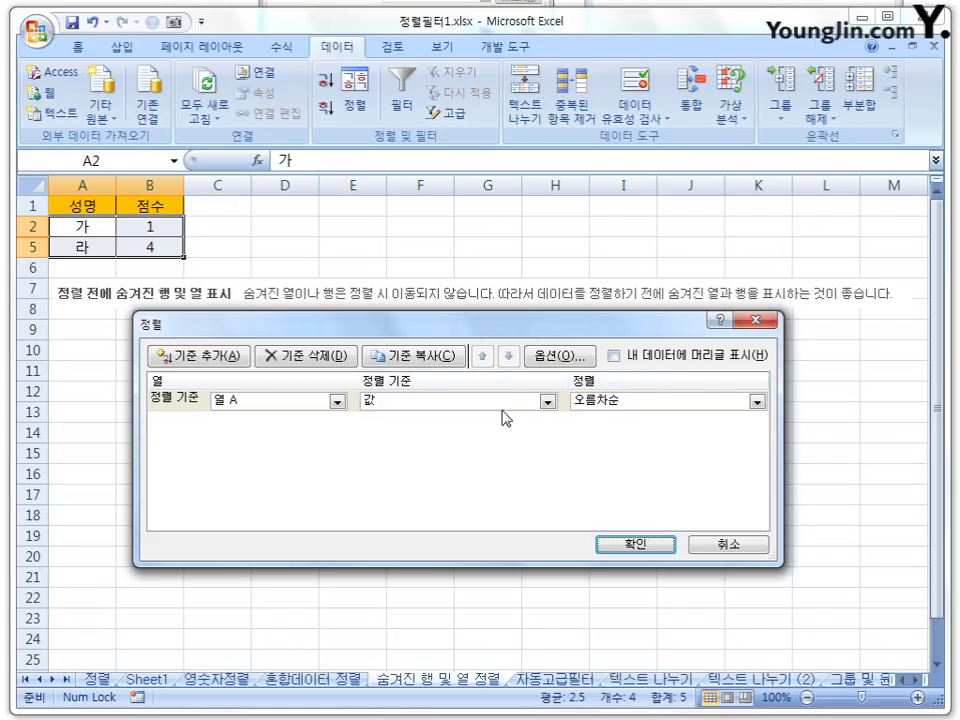
{"action": "left_click", "coordinate": [757, 402]}
{"action": "left_click", "coordinate": [600, 429]}
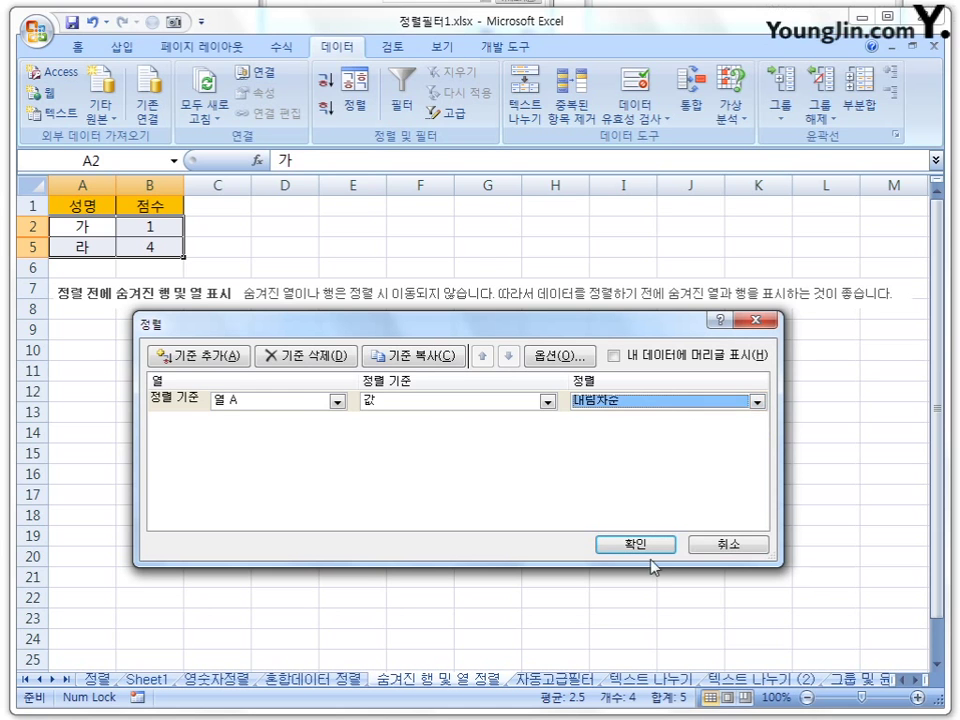
{"action": "left_click", "coordinate": [643, 549]}
{"action": "left_click", "coordinate": [246, 418]}
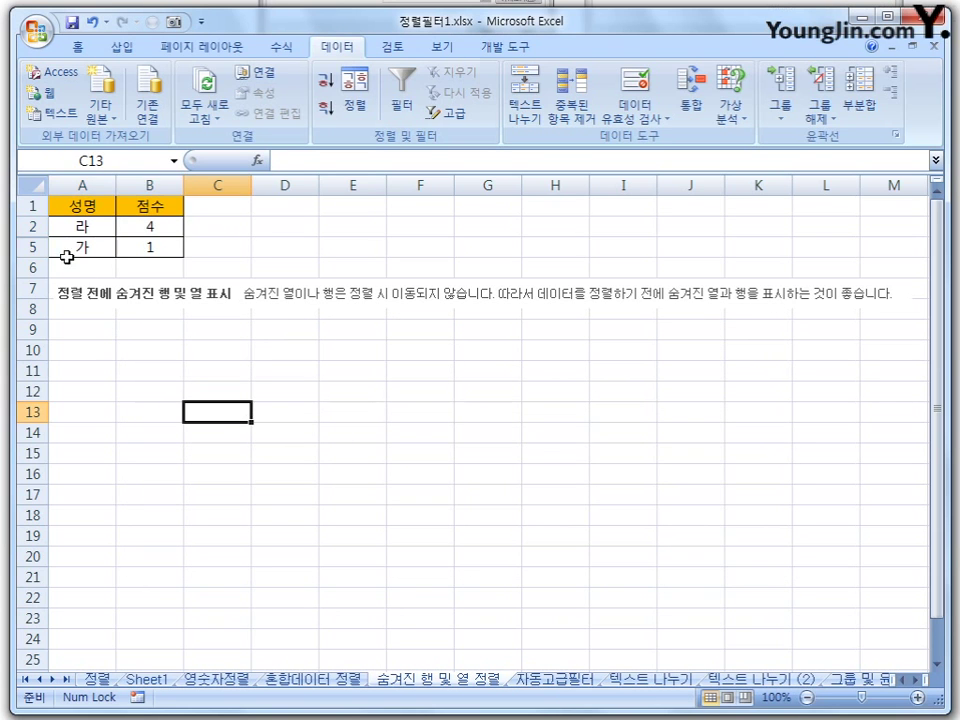
Unhide the yellow rows 3 and 4 after the descending sort
{"action": "left_click_drag", "start_coordinate": [32, 226], "coordinate": [30, 247]}
{"action": "right_click", "coordinate": [30, 248]}
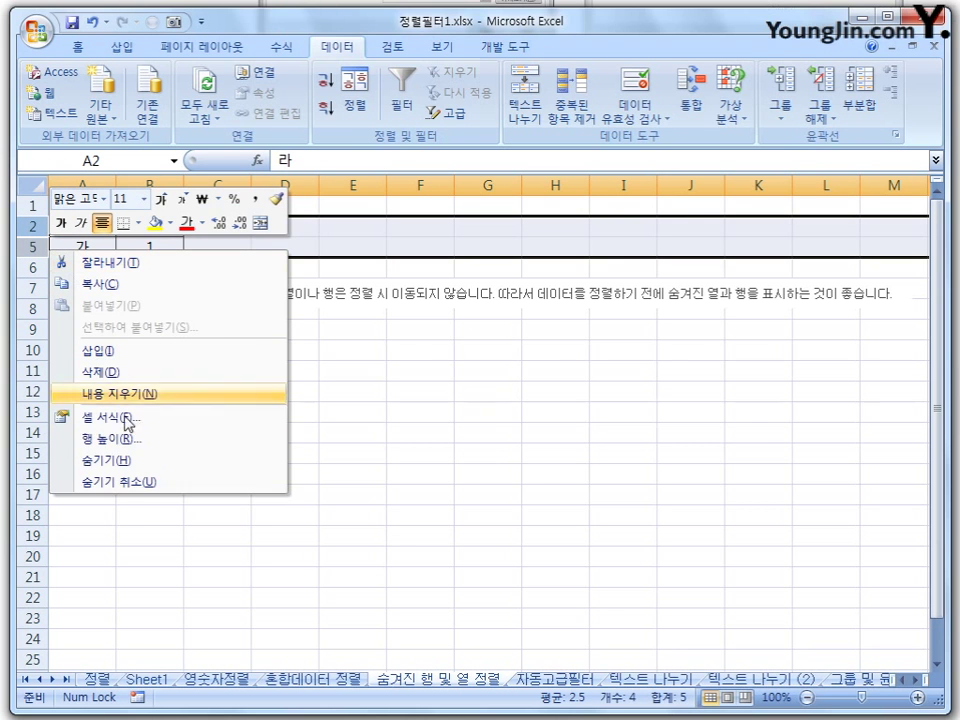
{"action": "left_click", "coordinate": [145, 483]}
{"action": "left_click", "coordinate": [273, 453]}
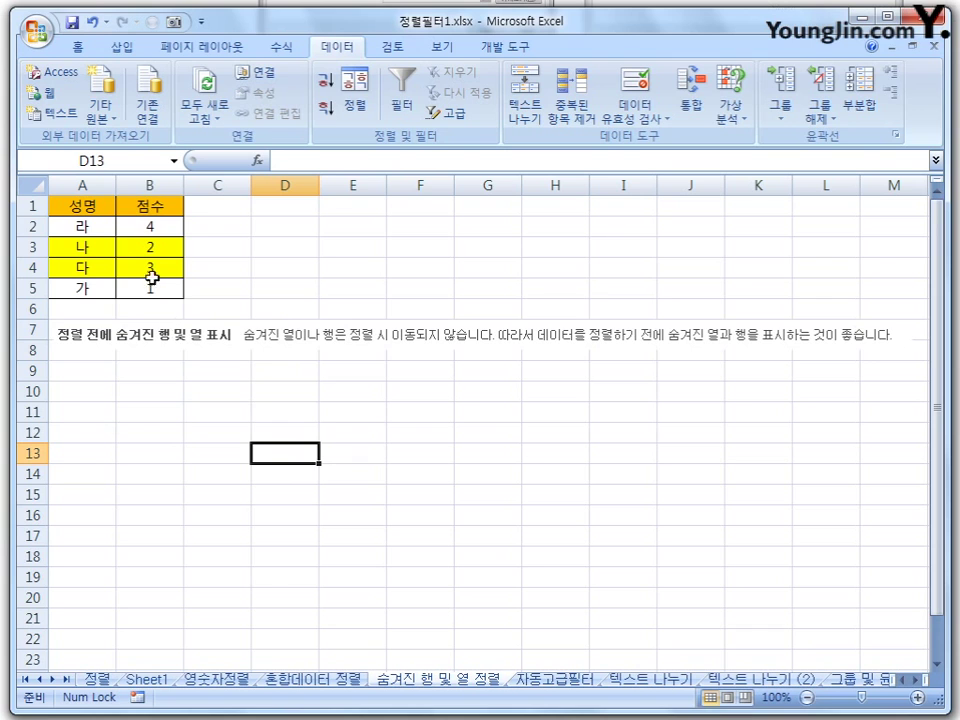
Examine the order of 성명 and 점수 in rows 2 to 5, comparing the white rows with the yellow rows
{"action": "left_click", "coordinate": [101, 226]}
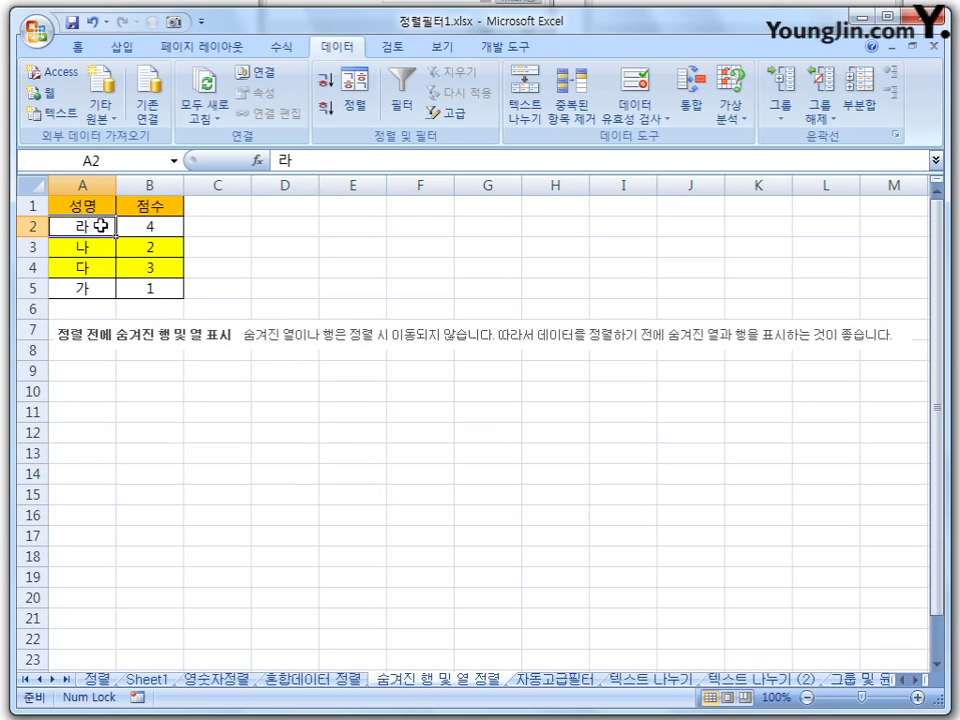
{"action": "left_click", "coordinate": [98, 288]}
{"action": "left_click", "coordinate": [175, 233]}
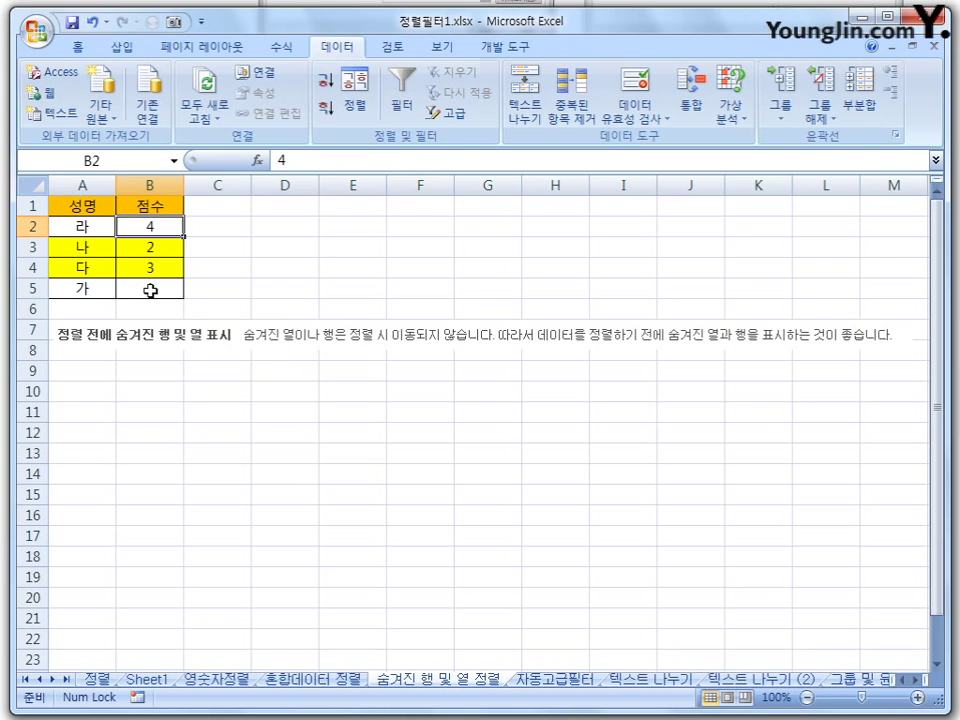
{"action": "left_click", "coordinate": [150, 287]}
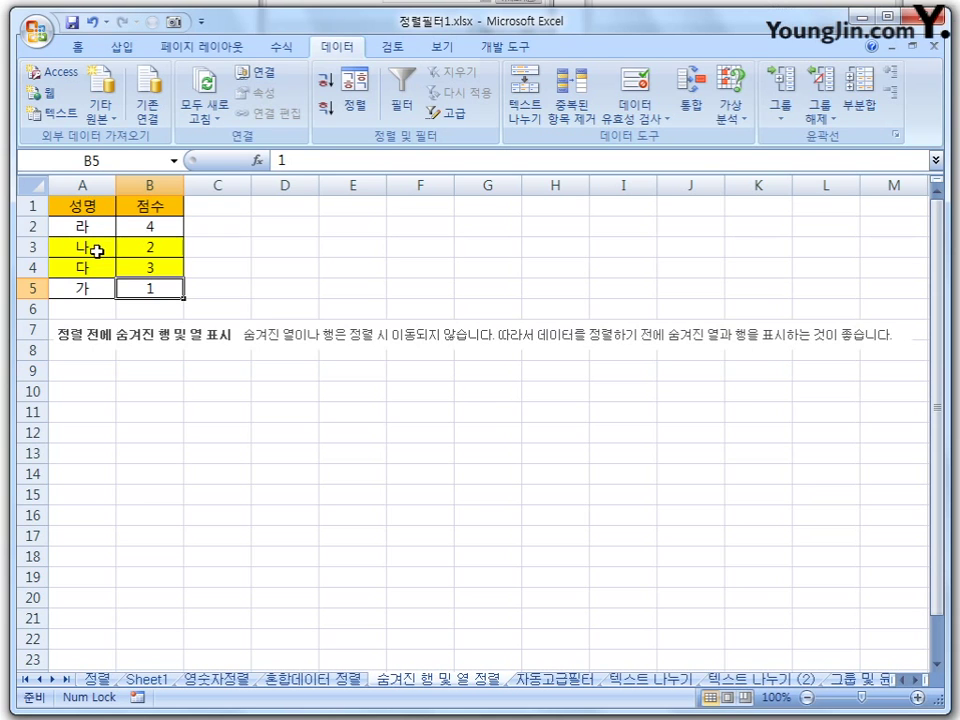
{"action": "left_click", "coordinate": [94, 231]}
{"action": "left_click", "coordinate": [105, 248]}
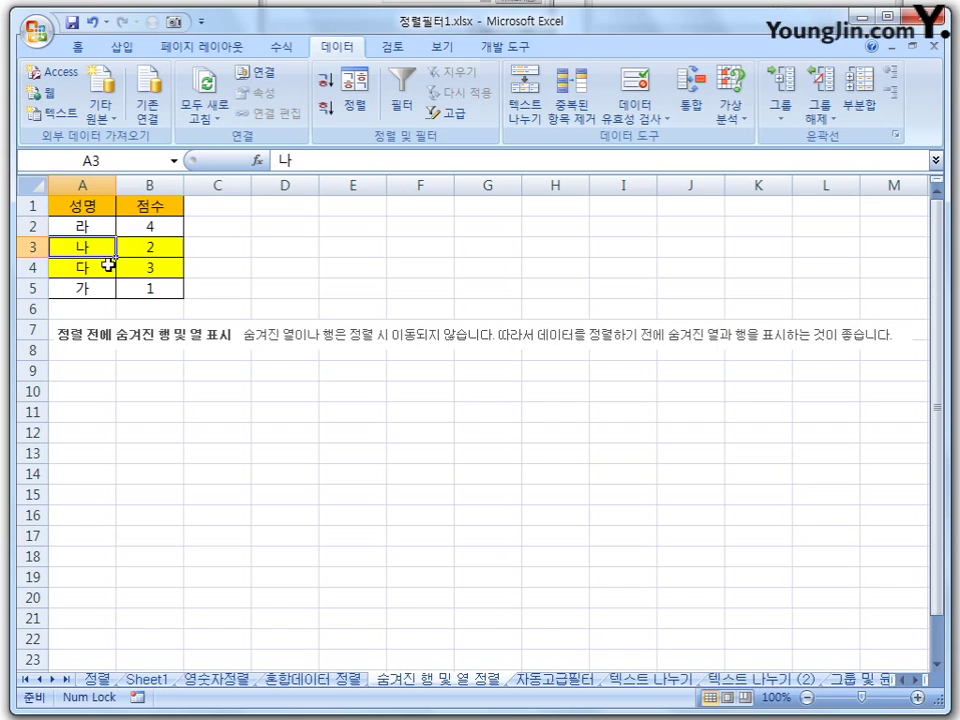
{"action": "left_click", "coordinate": [106, 267]}
{"action": "left_click", "coordinate": [105, 289]}
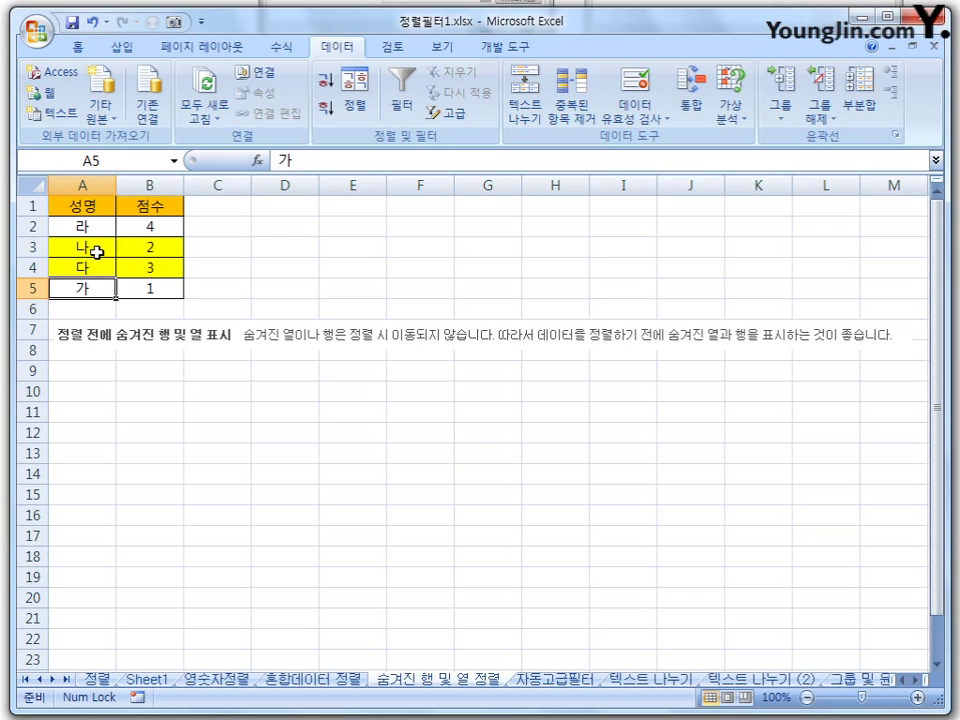
{"action": "left_click", "coordinate": [99, 249]}
{"action": "left_click", "coordinate": [98, 263]}
{"action": "left_click", "coordinate": [168, 250]}
{"action": "left_click", "coordinate": [176, 262]}
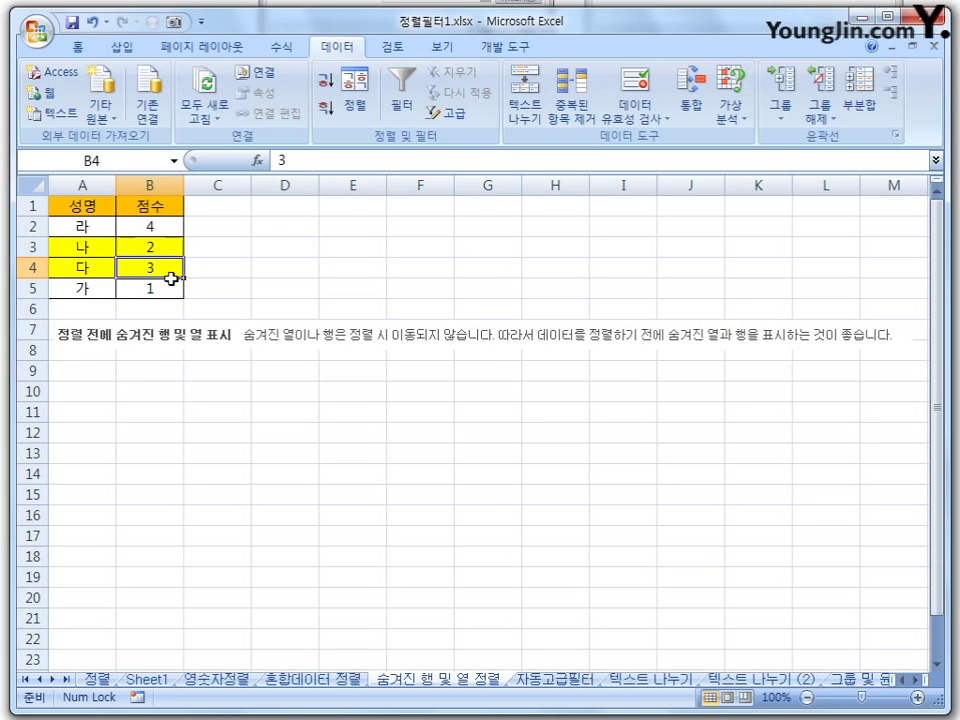
{"action": "left_click", "coordinate": [200, 384]}
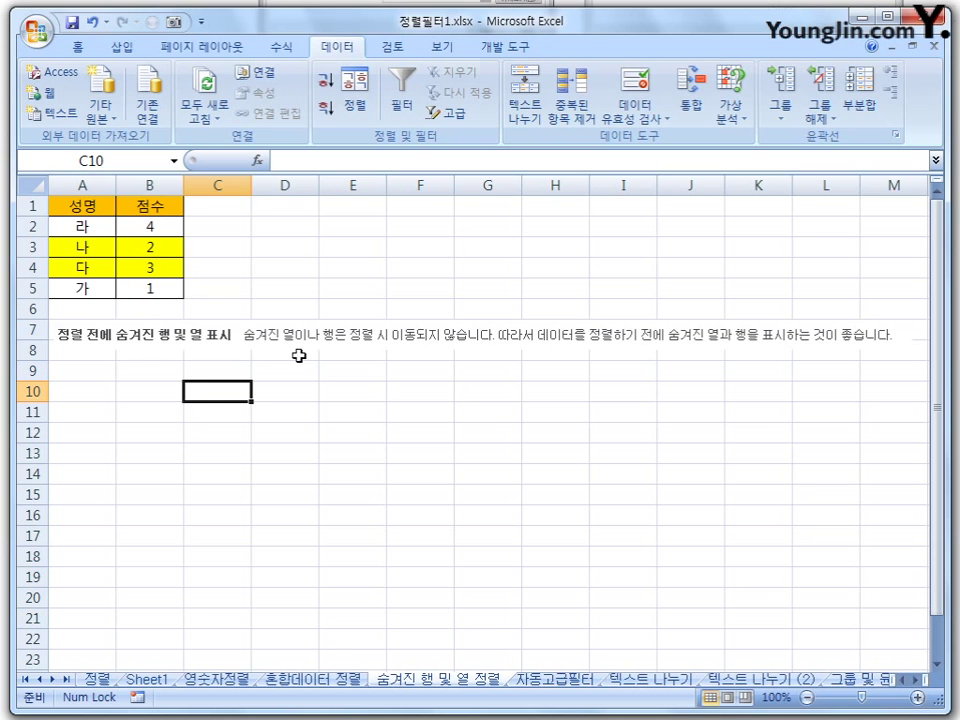
Sort A2:B5 with all rows shown by the values of 열 A in descending order (내림차순)
{"action": "left_click", "coordinate": [92, 228]}
{"action": "left_click_drag", "start_coordinate": [115, 232], "coordinate": [134, 283]}
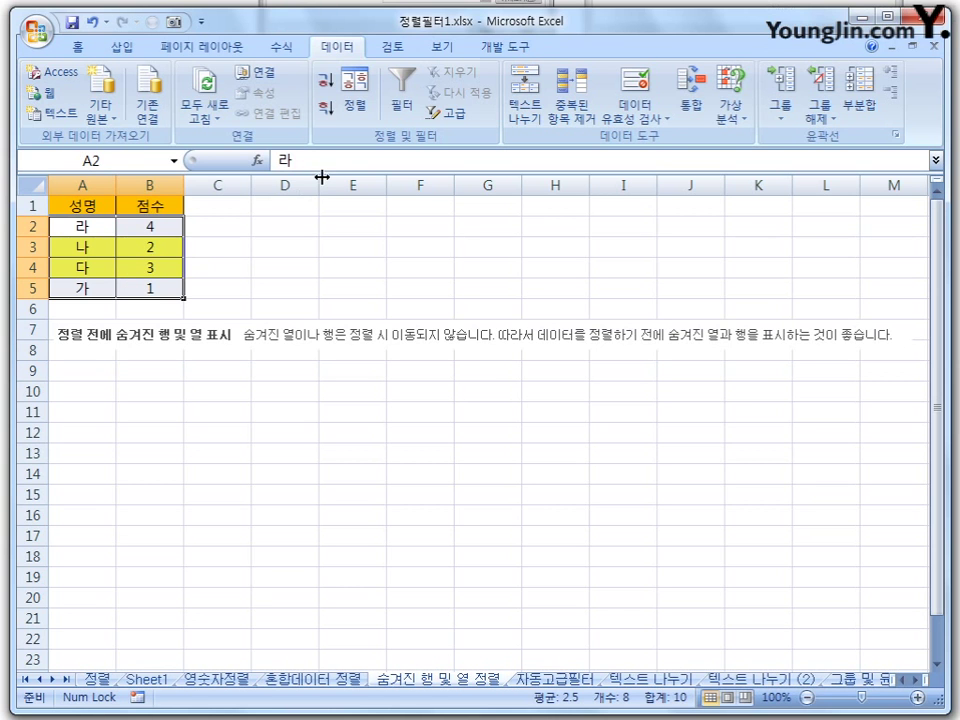
{"action": "left_click", "coordinate": [356, 105]}
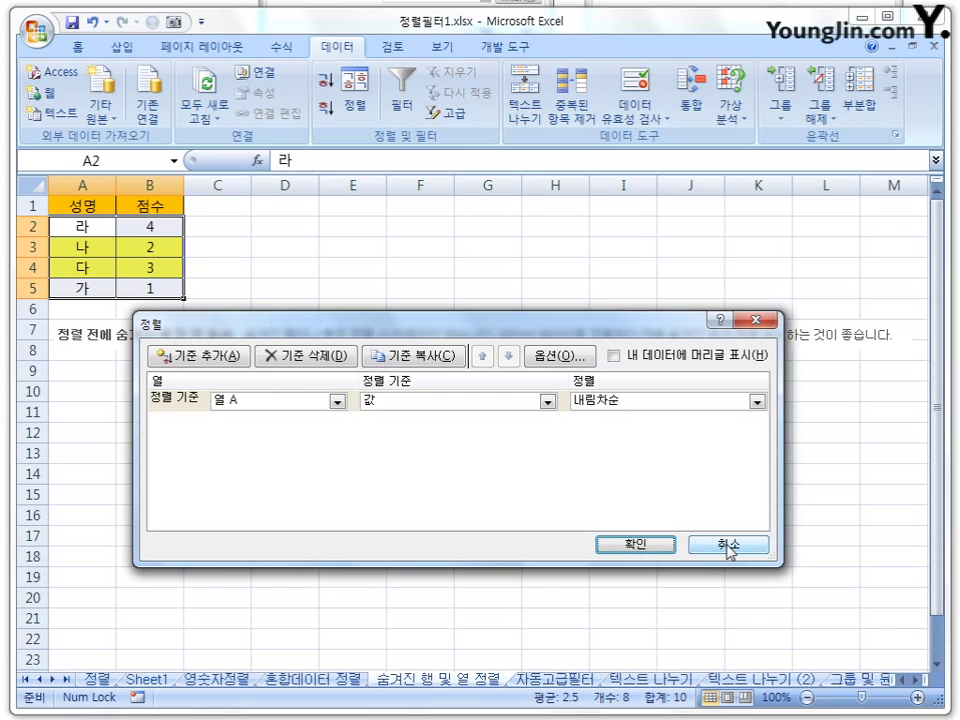
{"action": "left_click", "coordinate": [672, 542]}
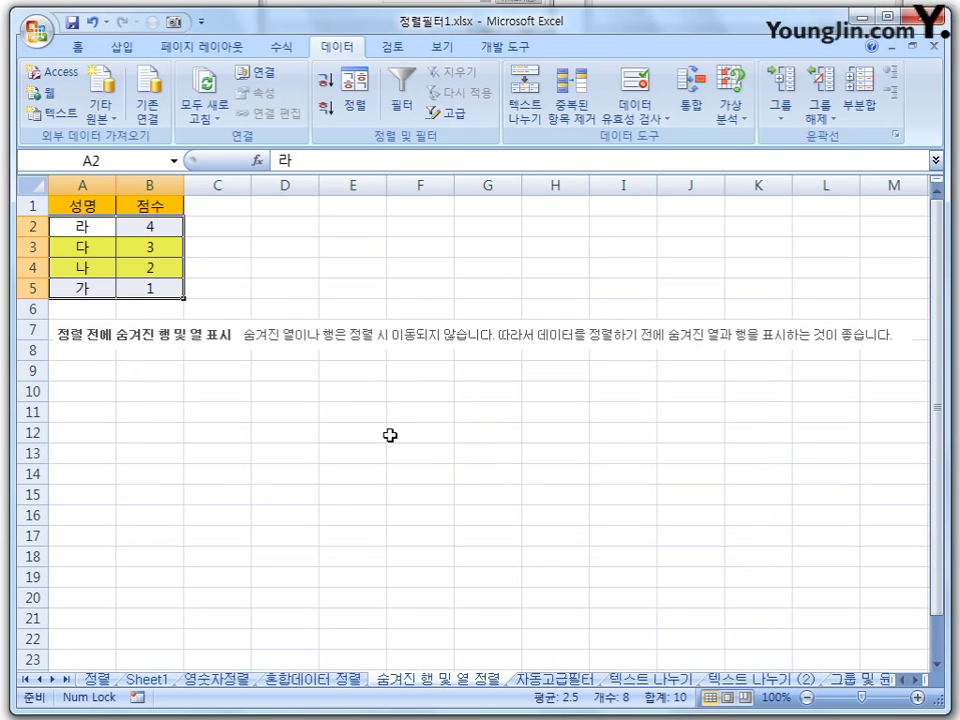
{"action": "left_click", "coordinate": [384, 433]}
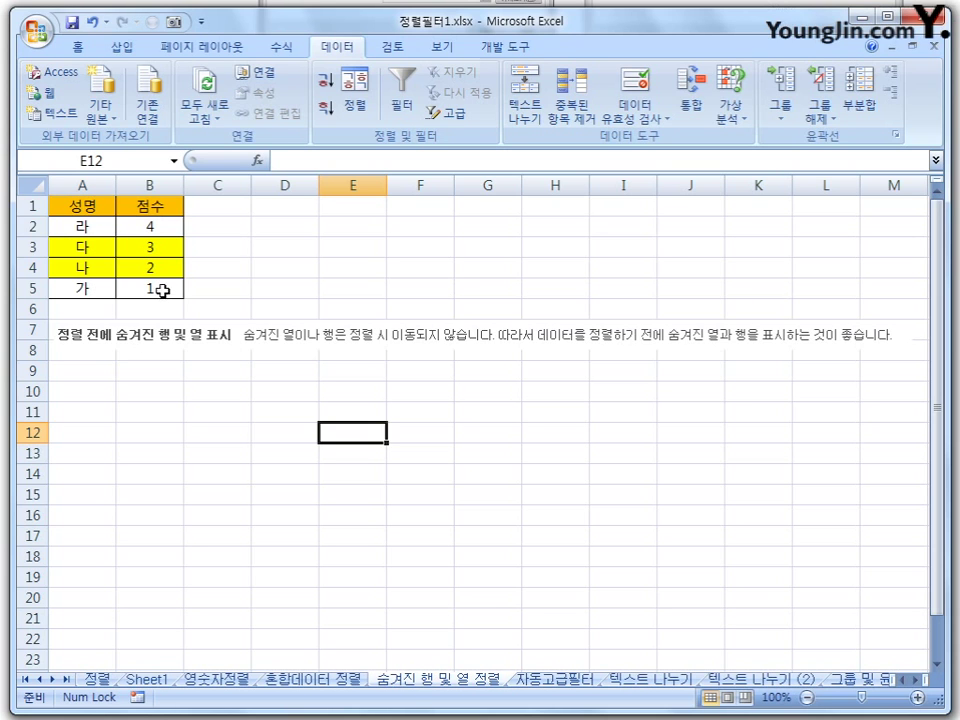
Move the 나 and 2 cells from A4:B4 up to row 3, above the 다 and 3 cells
{"action": "left_click_drag", "start_coordinate": [96, 270], "coordinate": [145, 282]}
{"action": "left_click_drag", "start_coordinate": [225, 250], "coordinate": [140, 257]}
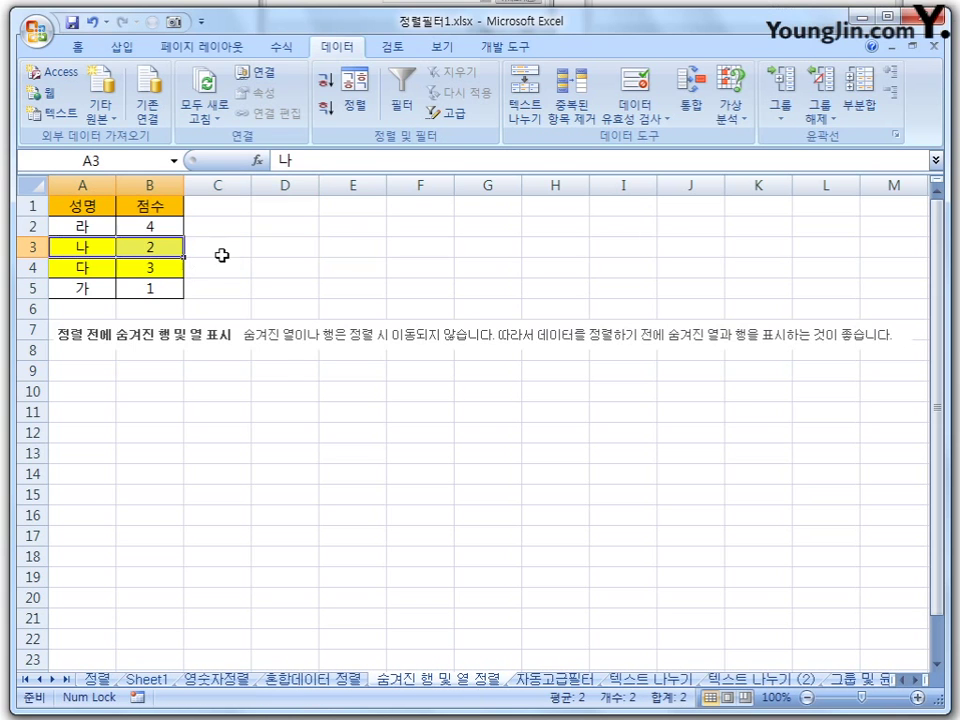
{"action": "left_click", "coordinate": [283, 358]}
{"action": "left_click", "coordinate": [99, 254]}
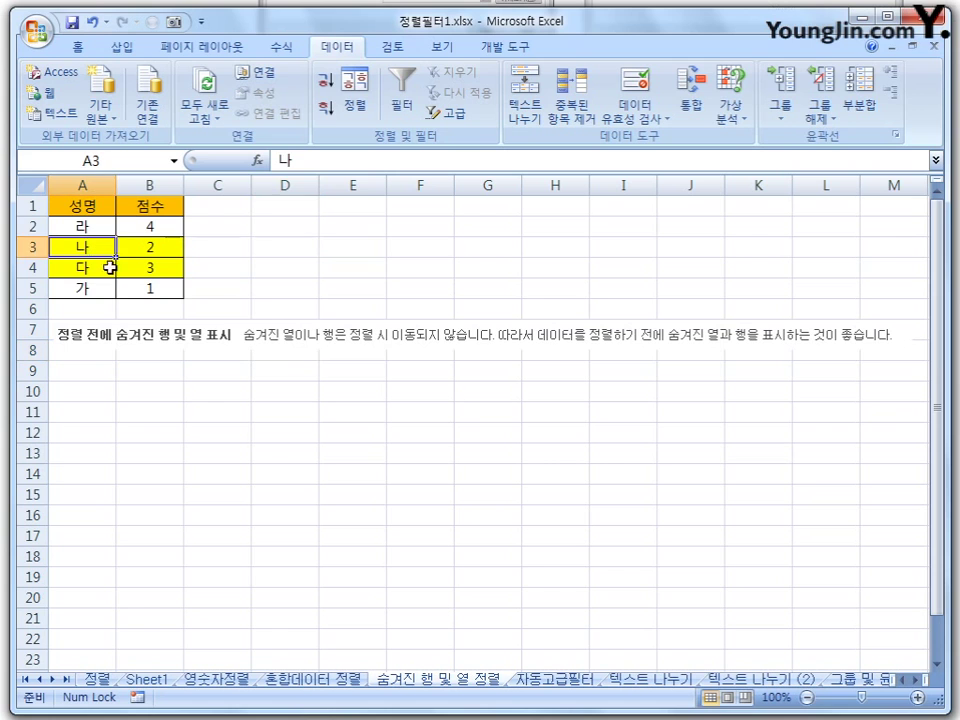
{"action": "key", "text": "Down"}
{"action": "key", "text": "Right"}
{"action": "key", "text": "Right"}
{"action": "key", "text": "Right"}
{"action": "key", "text": "Right"}
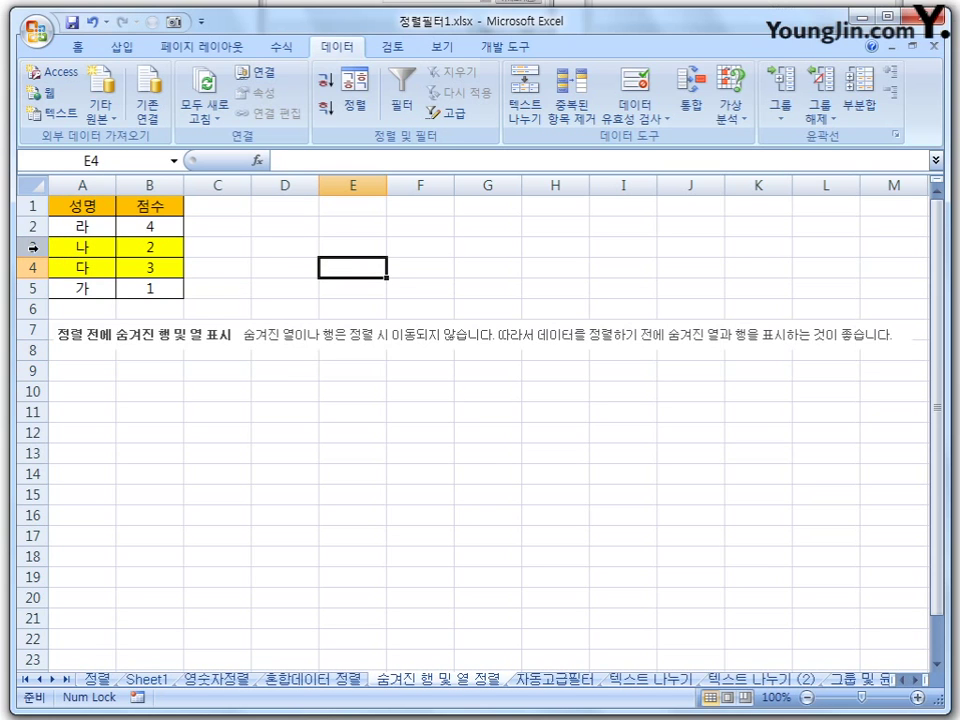
Hide the yellow rows 3 and 4 of the 성명/점수 table
{"action": "left_click_drag", "start_coordinate": [30, 246], "coordinate": [30, 265]}
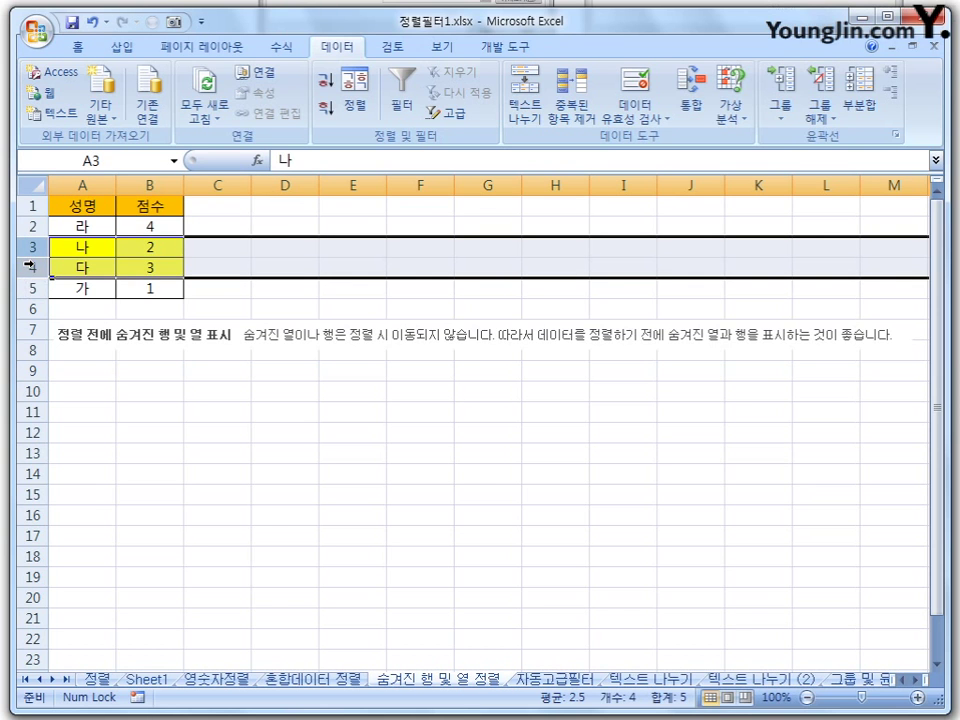
{"action": "right_click", "coordinate": [30, 267]}
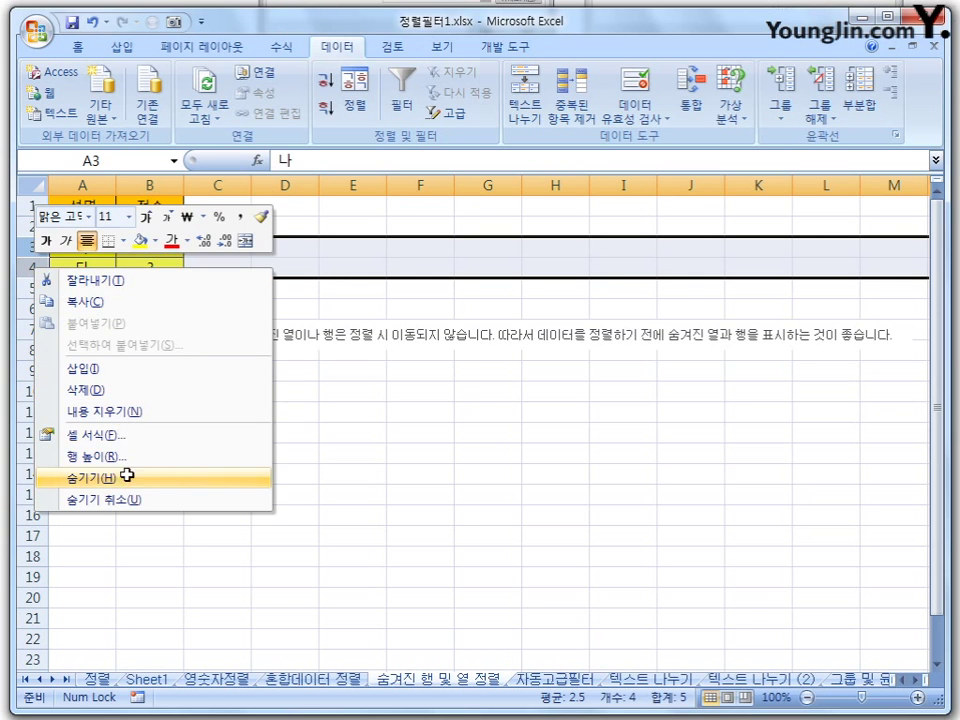
{"action": "left_click", "coordinate": [124, 476]}
{"action": "left_click", "coordinate": [174, 405]}
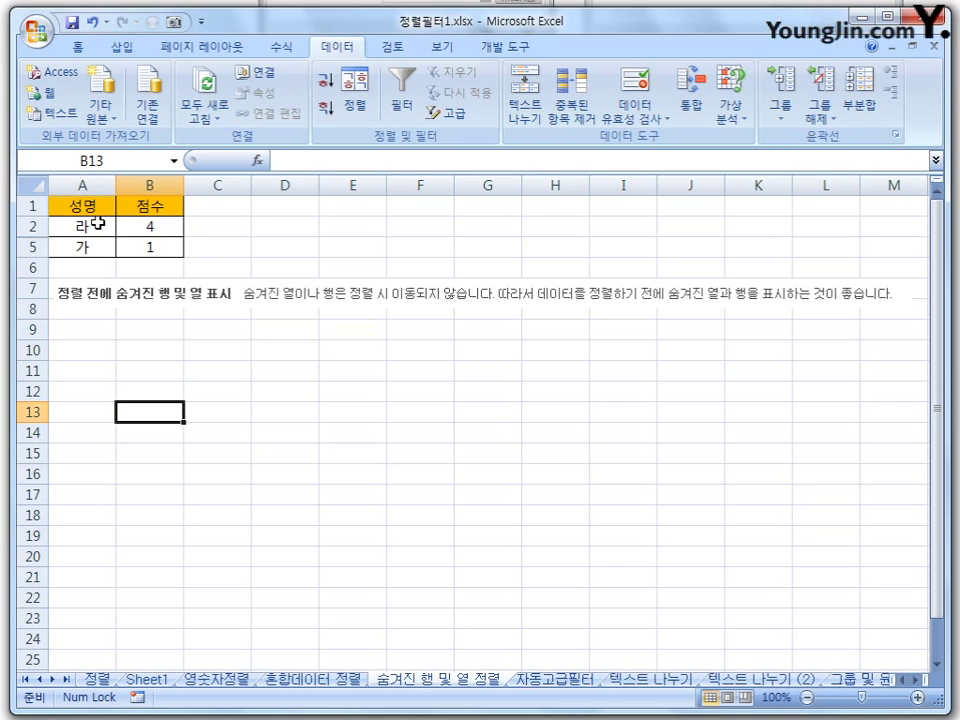
Swap the visible records so 가 and 1 sit in row 2 and 라 and 4 in row 5, moving the note picture down to row 10
{"action": "left_click_drag", "start_coordinate": [96, 224], "coordinate": [276, 257]}
{"action": "left_click_drag", "start_coordinate": [92, 247], "coordinate": [139, 237]}
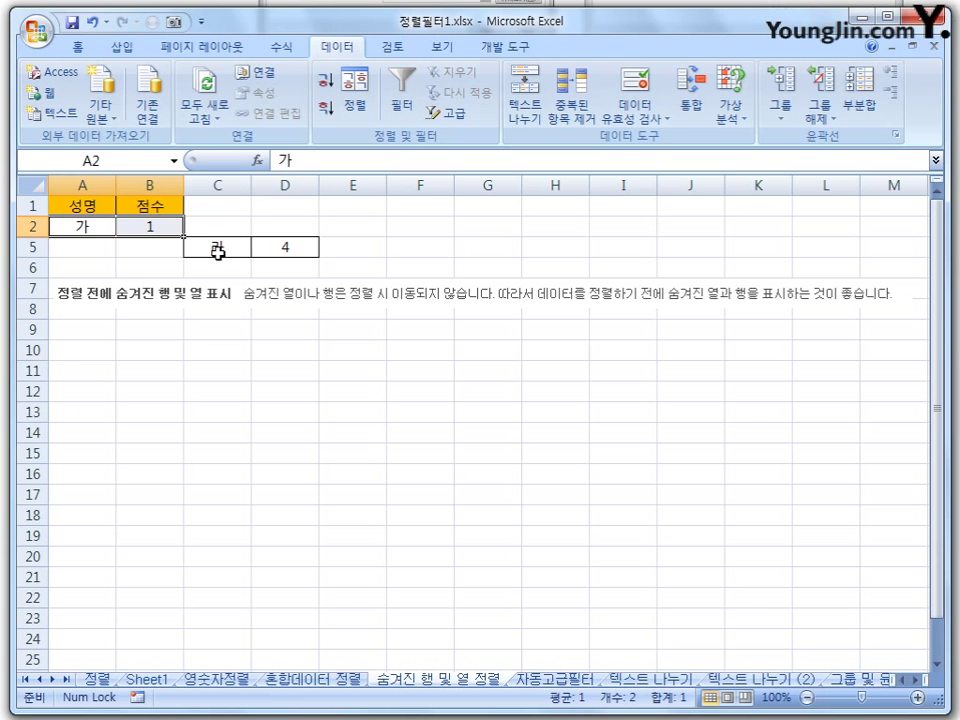
{"action": "left_click_drag", "start_coordinate": [216, 249], "coordinate": [146, 342]}
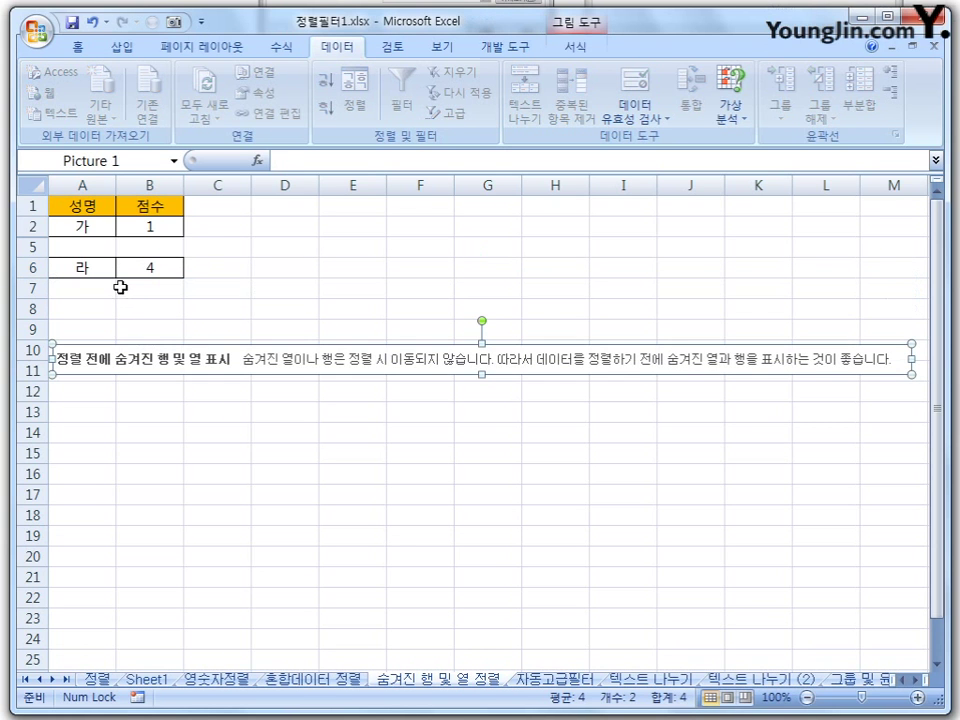
{"action": "key", "text": "Escape"}
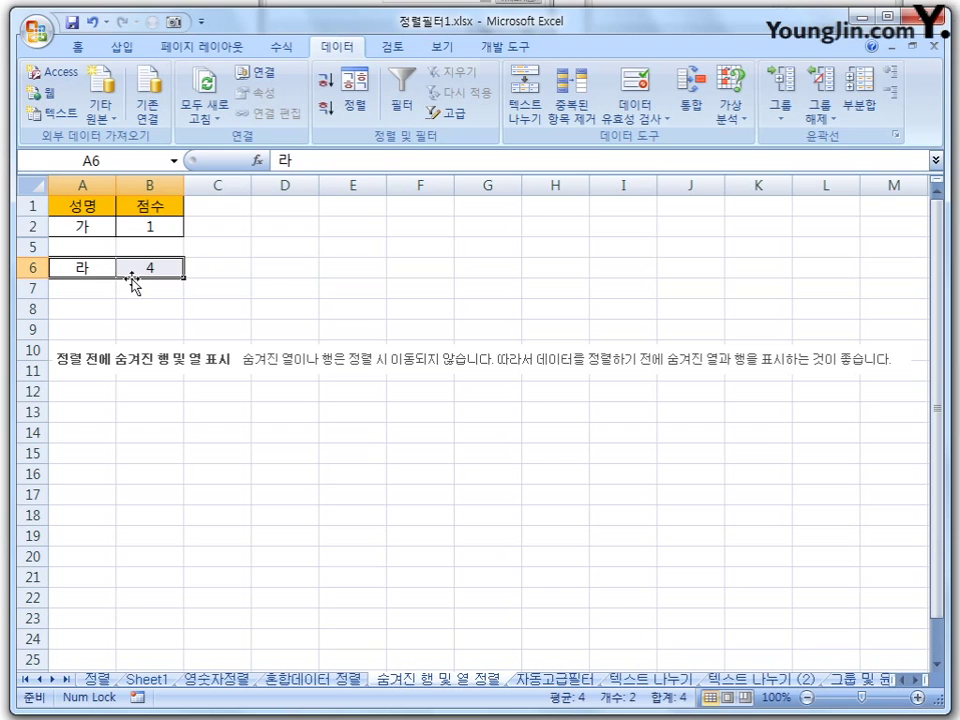
{"action": "left_click_drag", "start_coordinate": [137, 270], "coordinate": [133, 253]}
{"action": "left_click", "coordinate": [283, 270]}
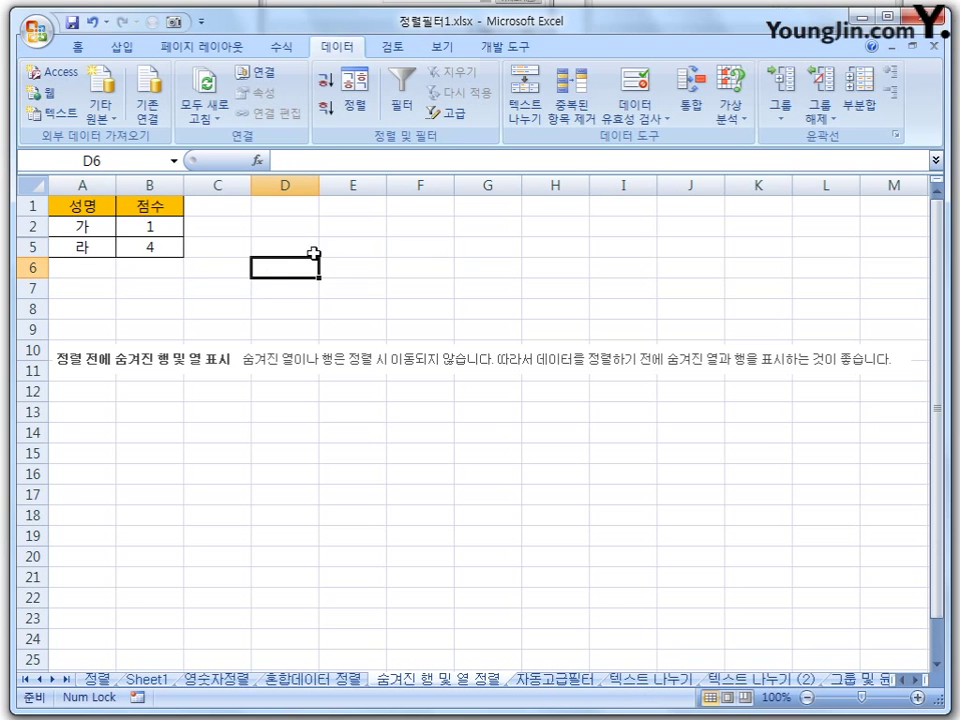
{"action": "left_click", "coordinate": [124, 303]}
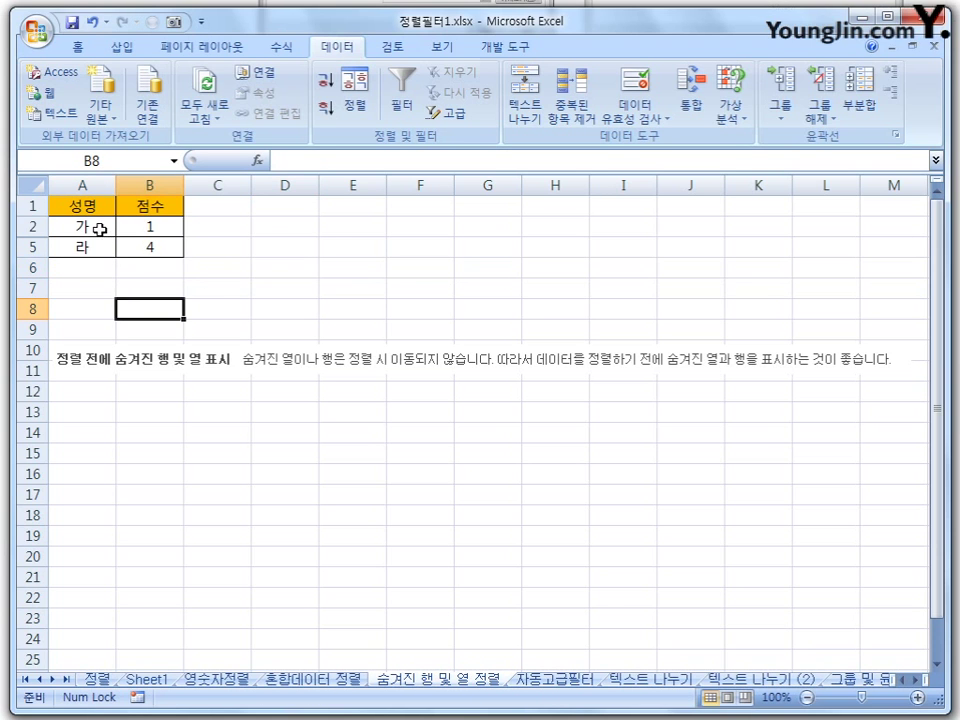
Sort the visible records in A2:B5 by the values of 열 A in descending order (내림차순)
{"action": "left_click_drag", "start_coordinate": [84, 227], "coordinate": [137, 246]}
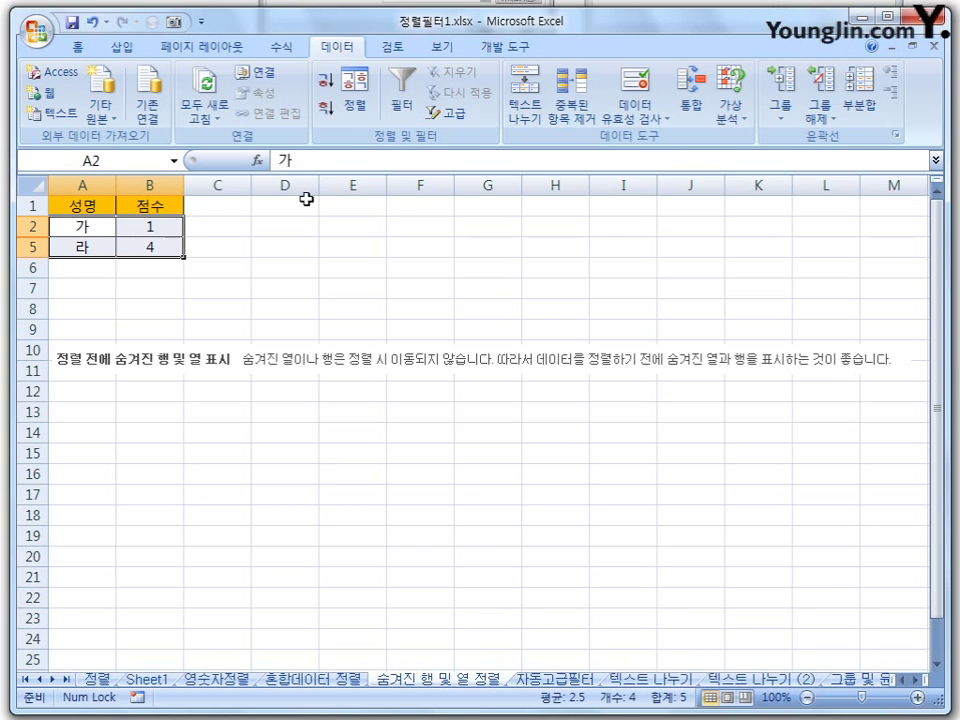
{"action": "left_click", "coordinate": [351, 105]}
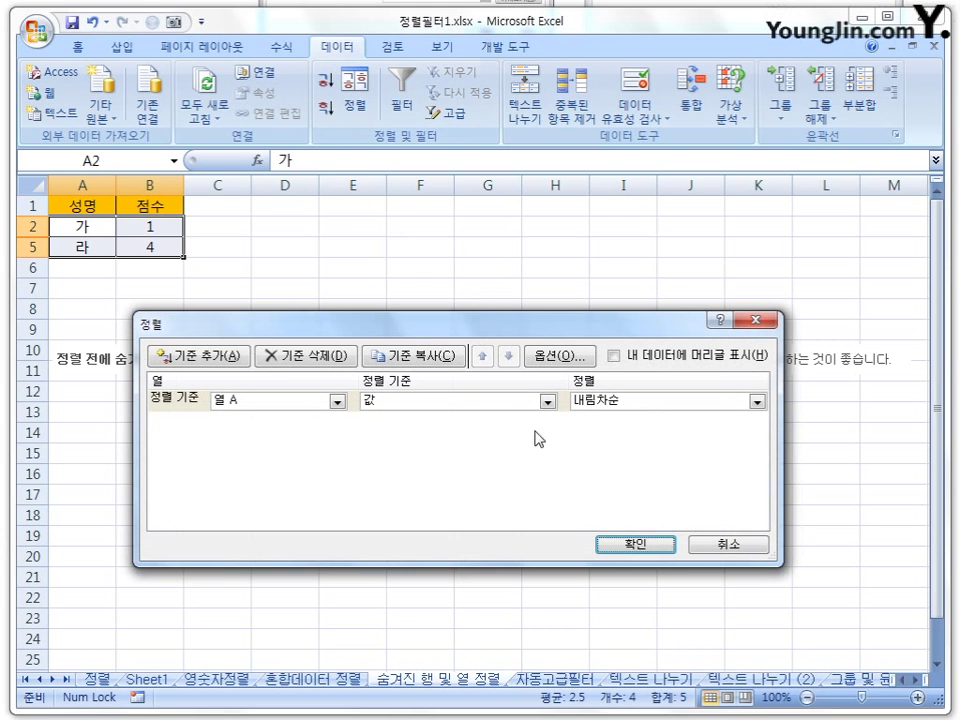
{"action": "left_click", "coordinate": [637, 548]}
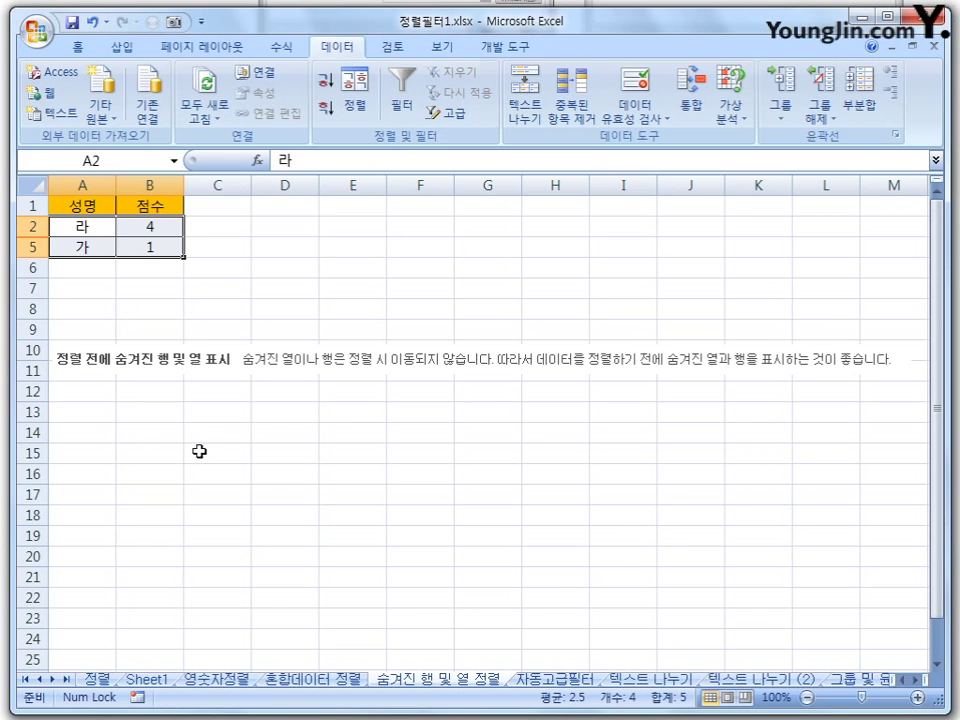
{"action": "left_click", "coordinate": [204, 454]}
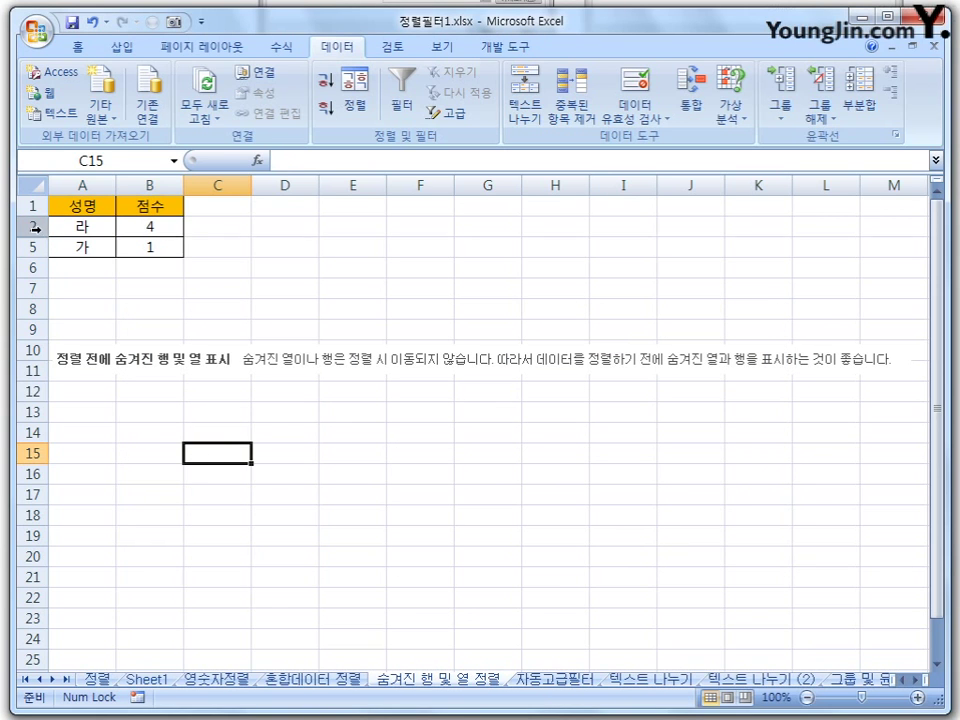
Unhide the rows between rows 2 and 5 of the sorted table
{"action": "left_click_drag", "start_coordinate": [32, 226], "coordinate": [32, 247]}
{"action": "right_click", "coordinate": [45, 250]}
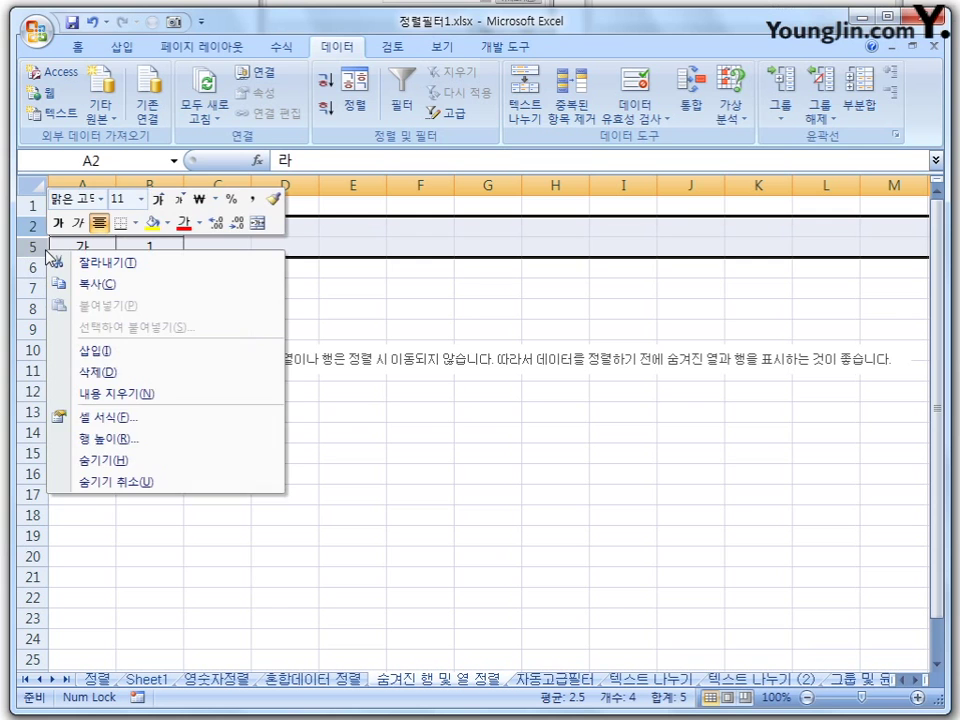
{"action": "left_click", "coordinate": [118, 481]}
{"action": "left_click", "coordinate": [234, 491]}
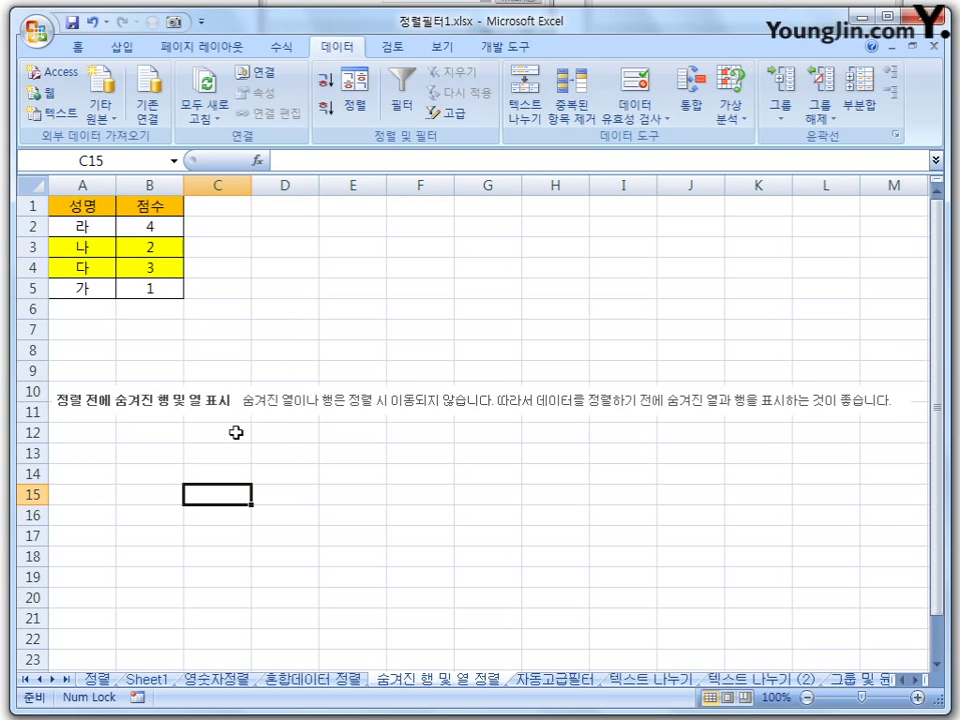
Check the order of the yellow rows against the sorted white rows and read the note about hidden rows and columns
{"action": "left_click", "coordinate": [90, 268]}
{"action": "left_click", "coordinate": [95, 249]}
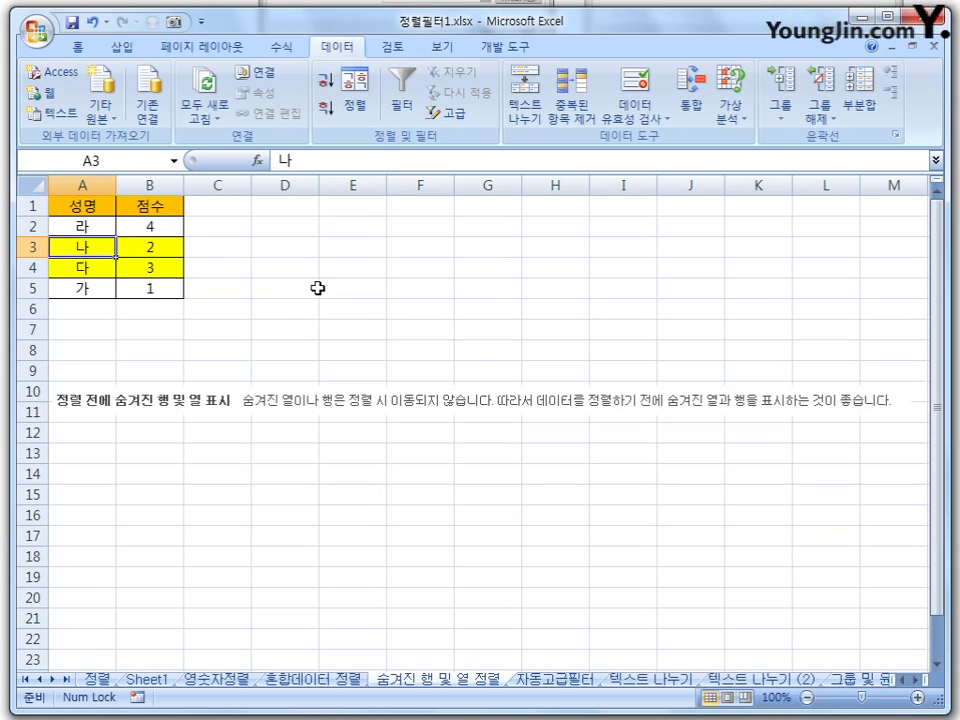
{"action": "left_click", "coordinate": [316, 288]}
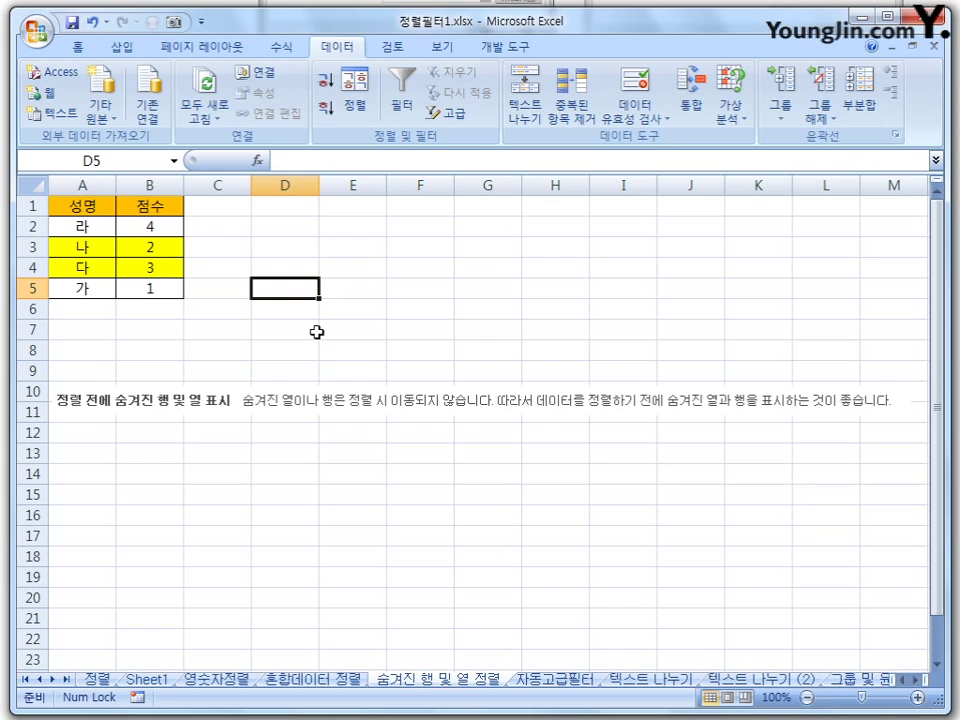
{"action": "left_click", "coordinate": [275, 399]}
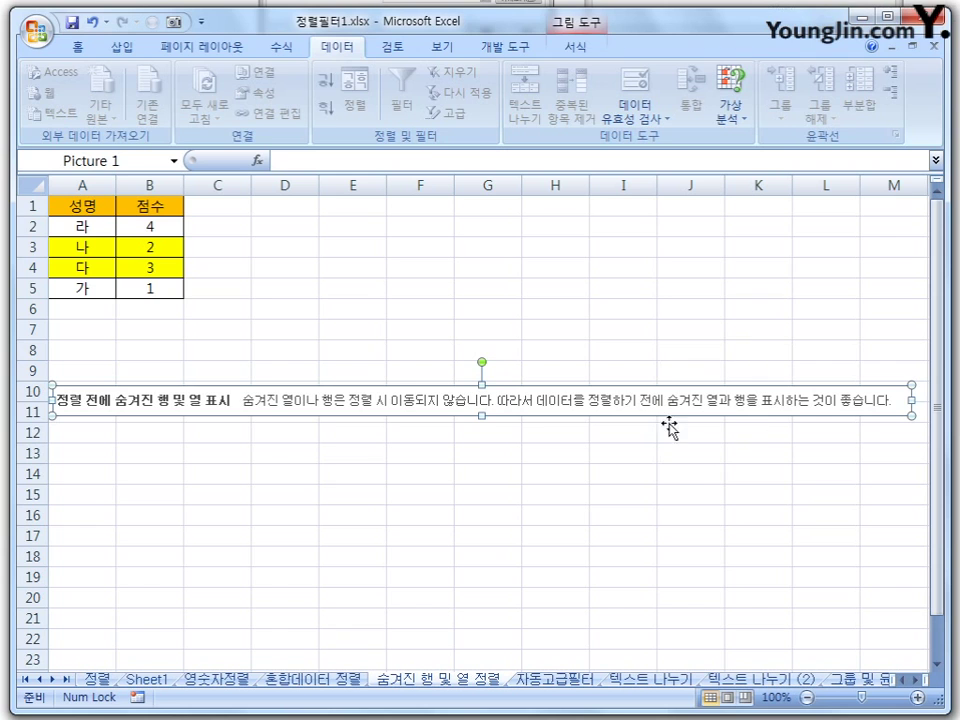
{"action": "left_click", "coordinate": [522, 474]}
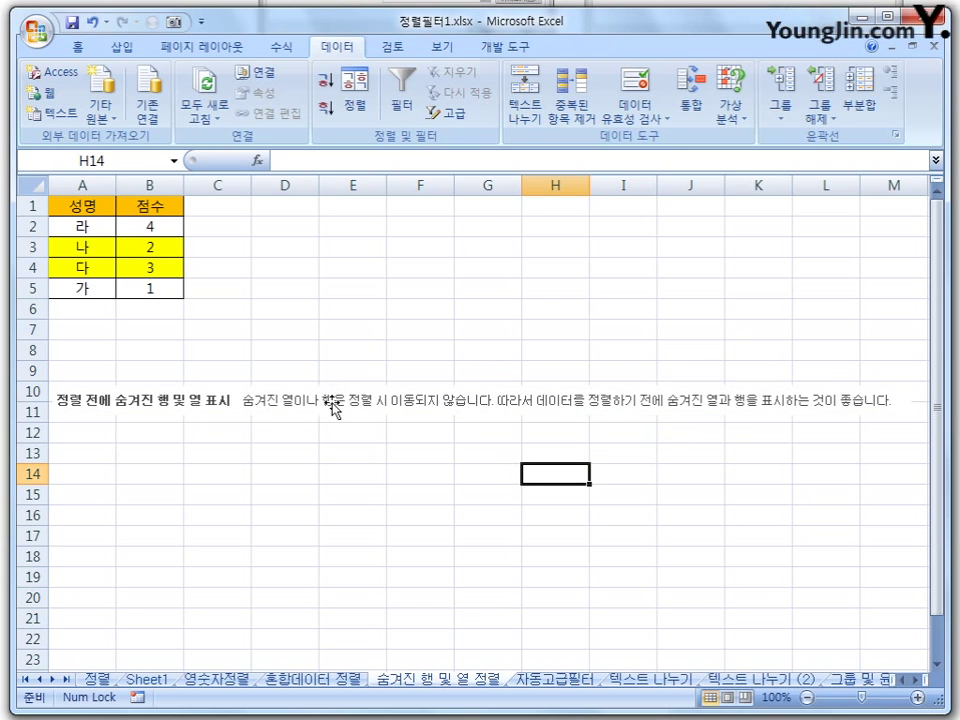
{"action": "left_click", "coordinate": [375, 295]}
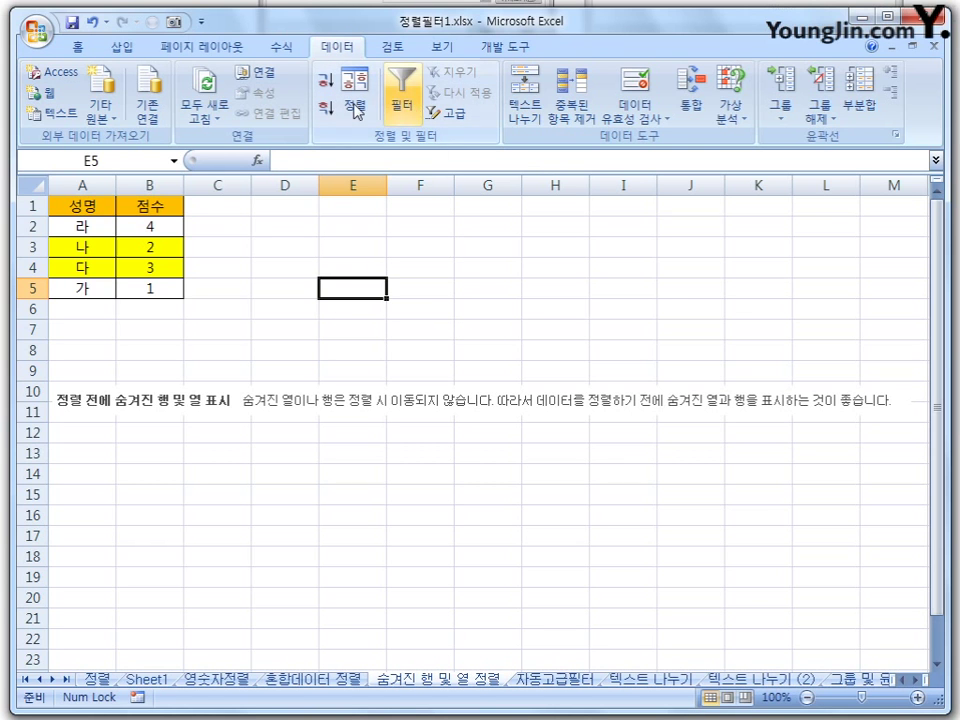
Open the Sort settings for the 성명/점수 table and review the available sort criteria, order choices and sort options
{"action": "left_click", "coordinate": [152, 246]}
{"action": "left_click", "coordinate": [360, 106]}
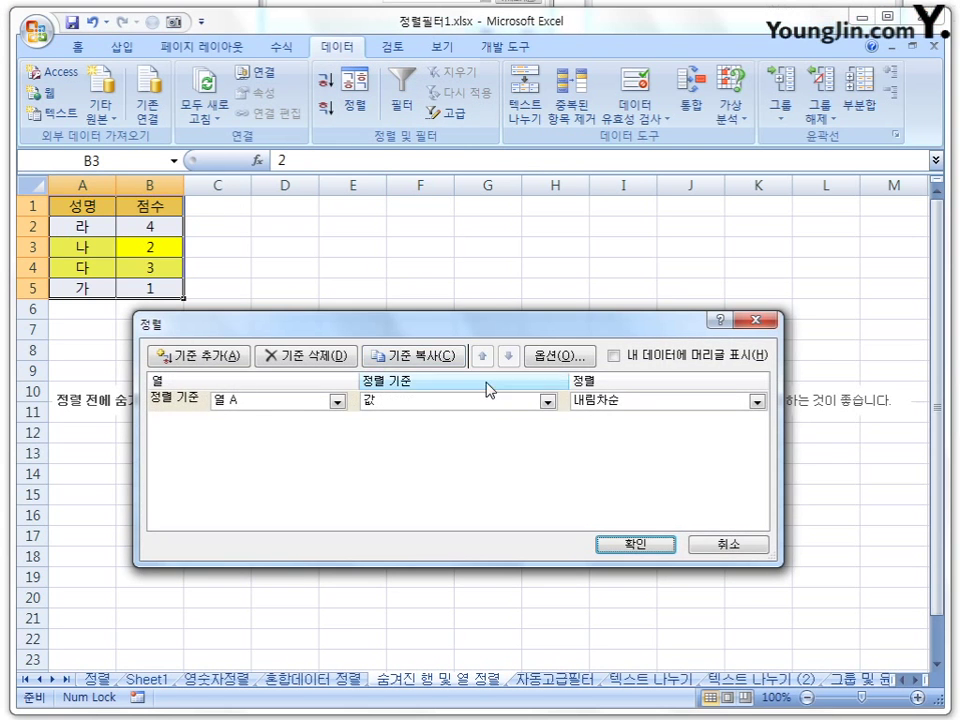
{"action": "left_click", "coordinate": [548, 401]}
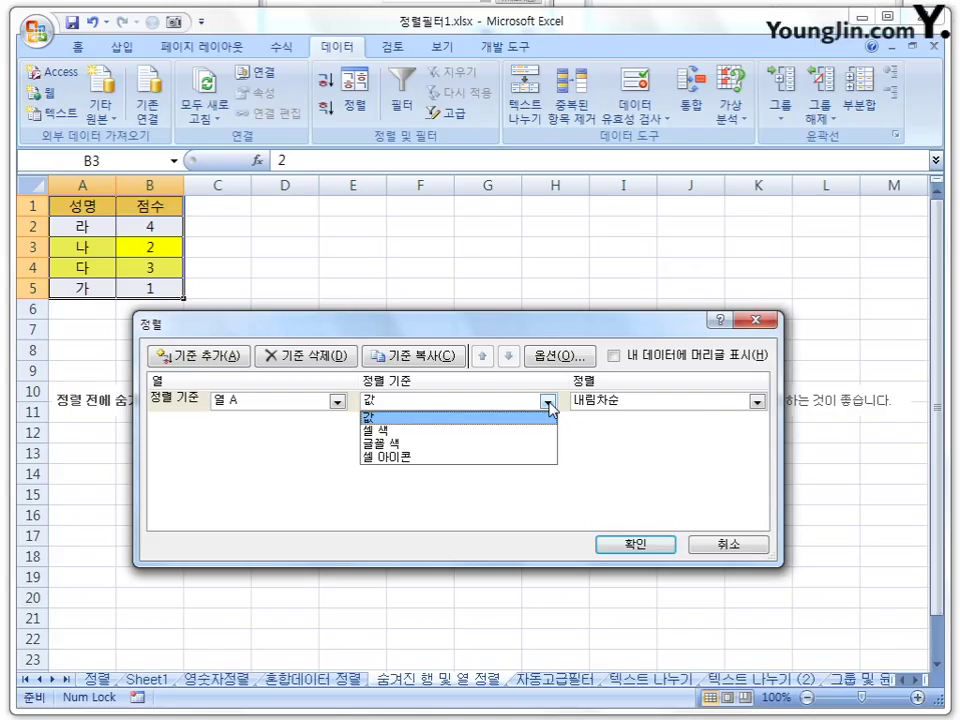
{"action": "left_click", "coordinate": [758, 402]}
{"action": "left_click", "coordinate": [758, 402]}
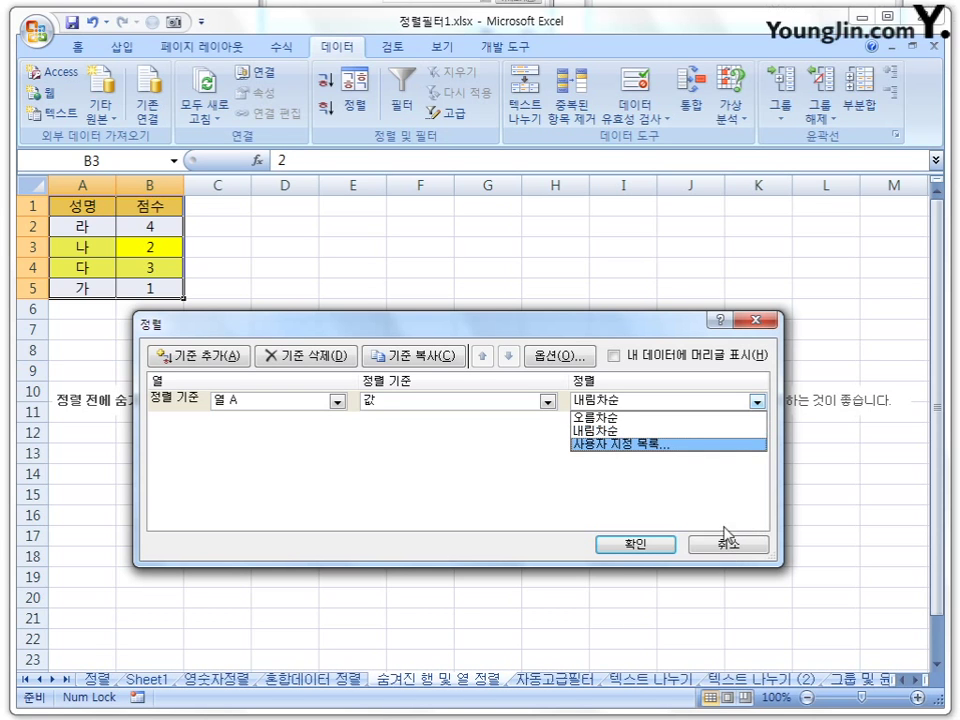
{"action": "left_click", "coordinate": [686, 484]}
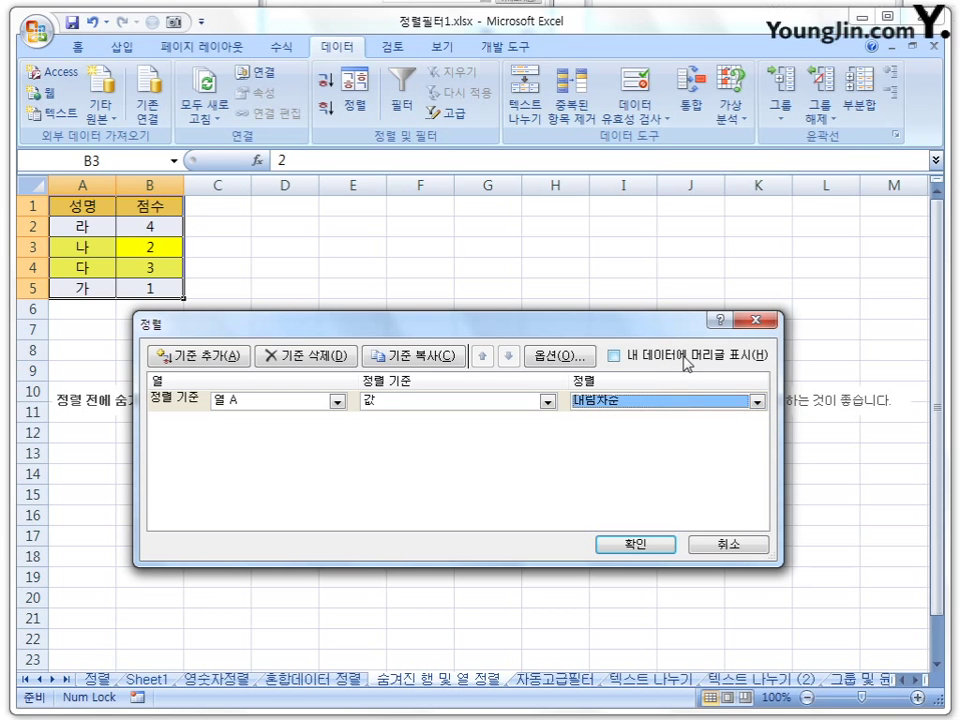
{"action": "left_click", "coordinate": [576, 358]}
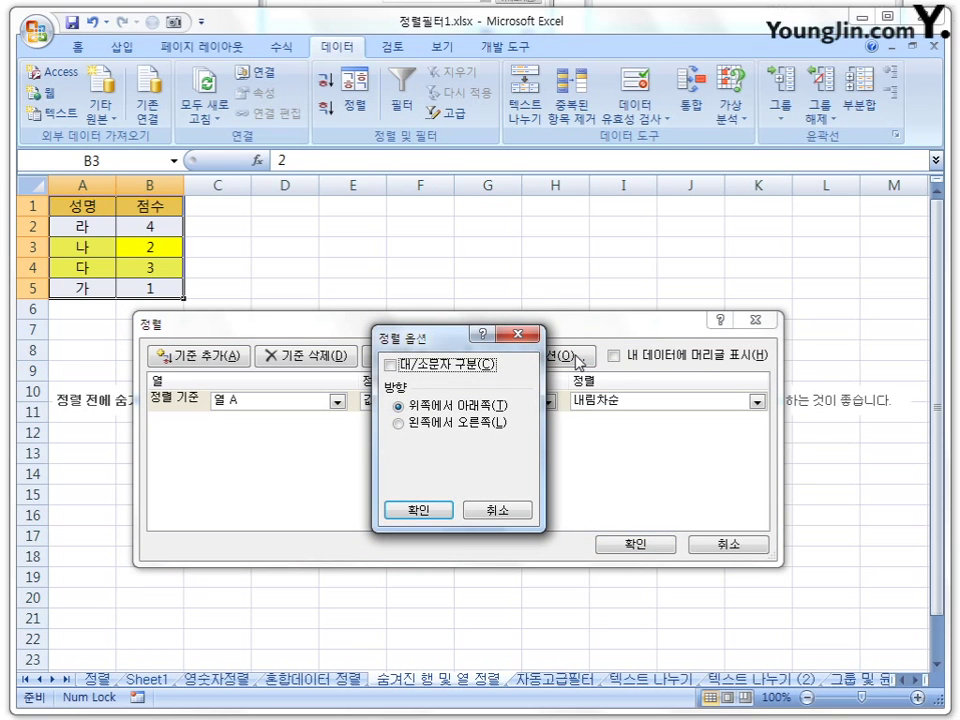
{"action": "left_click", "coordinate": [508, 512]}
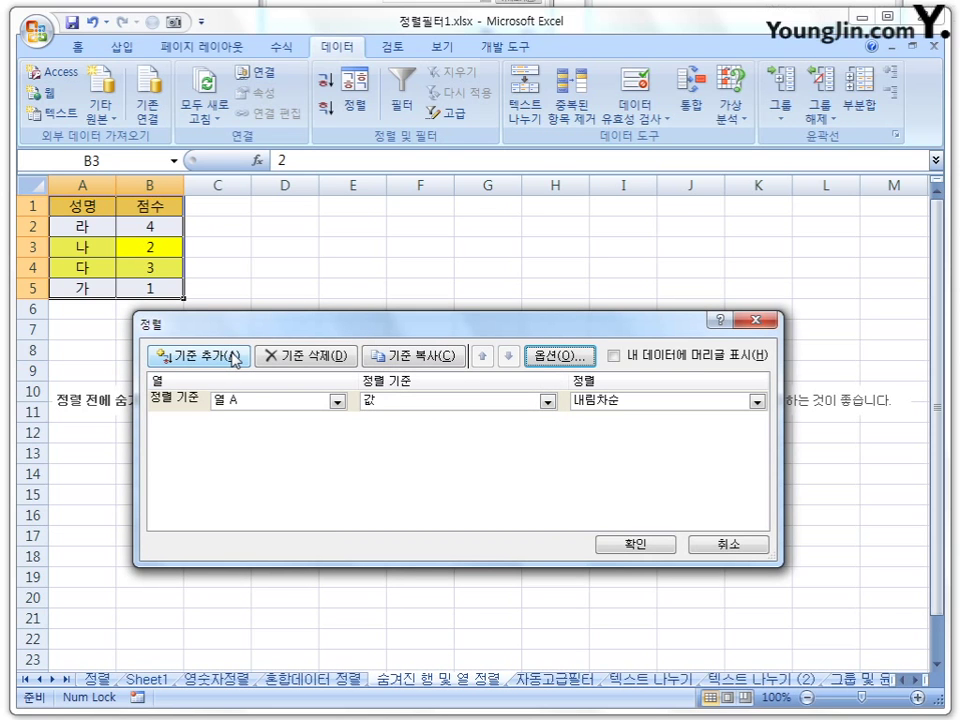